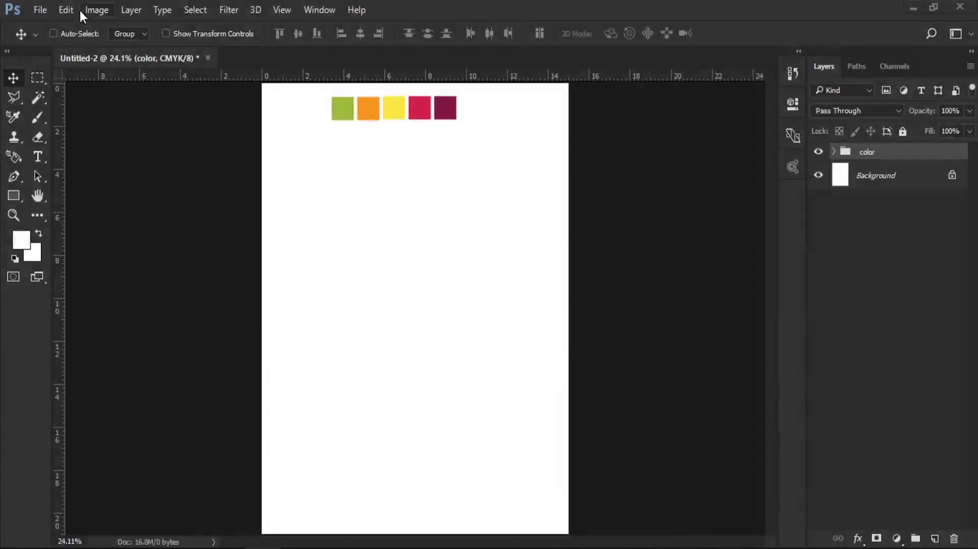
Step: Confirm in Image Size that the page is 15 × 21 cm at 300 ppi, leaving it unchanged
left_click(81, 12)
left_click(123, 116)
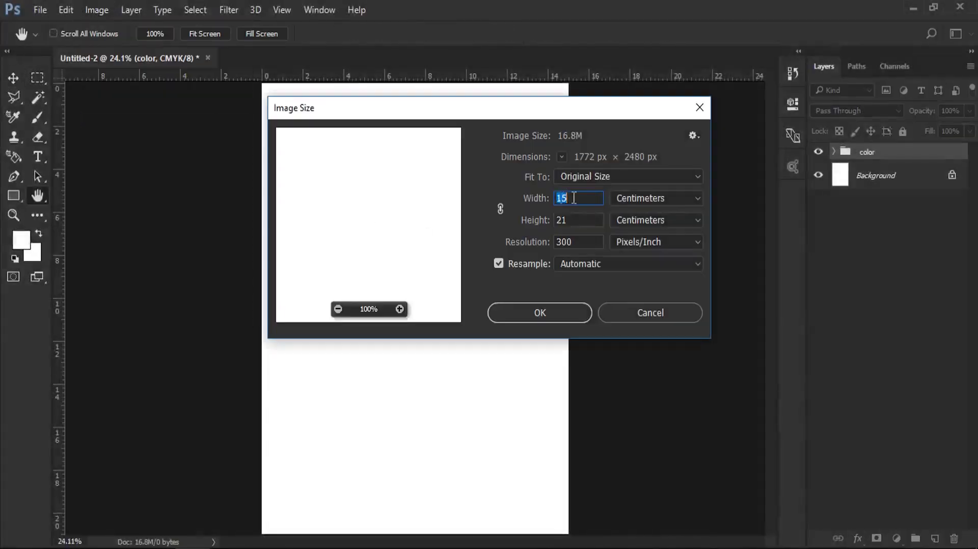
double_click(556, 220)
double_click(561, 242)
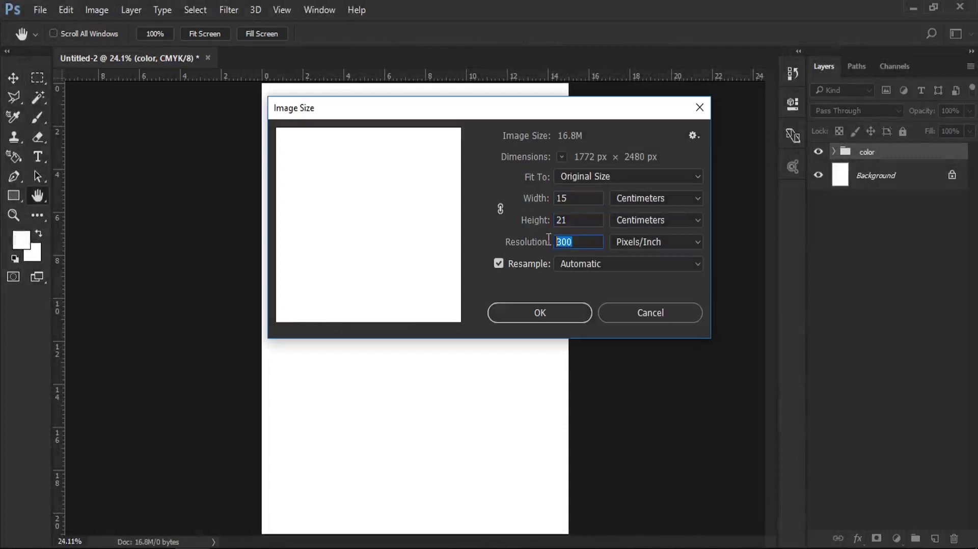
left_click(632, 316)
Step: Leave the CMYK colour mode unchanged and select the Pen tool
left_click(97, 10)
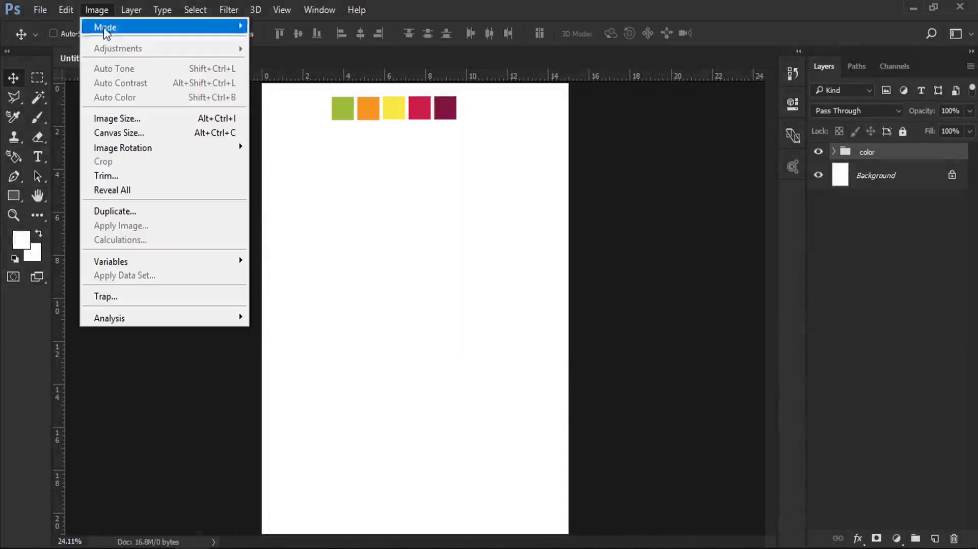
left_click(446, 9)
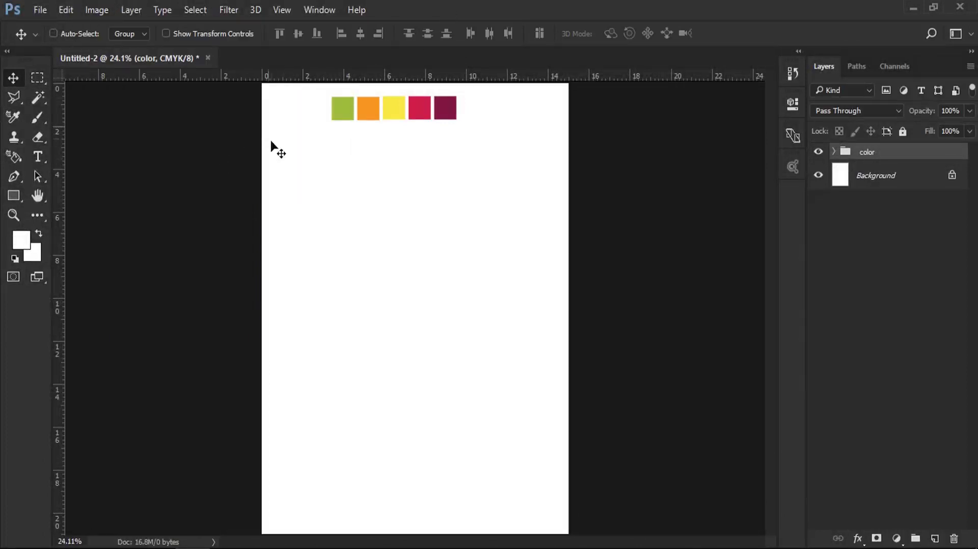
left_click_drag(24, 173, 90, 179)
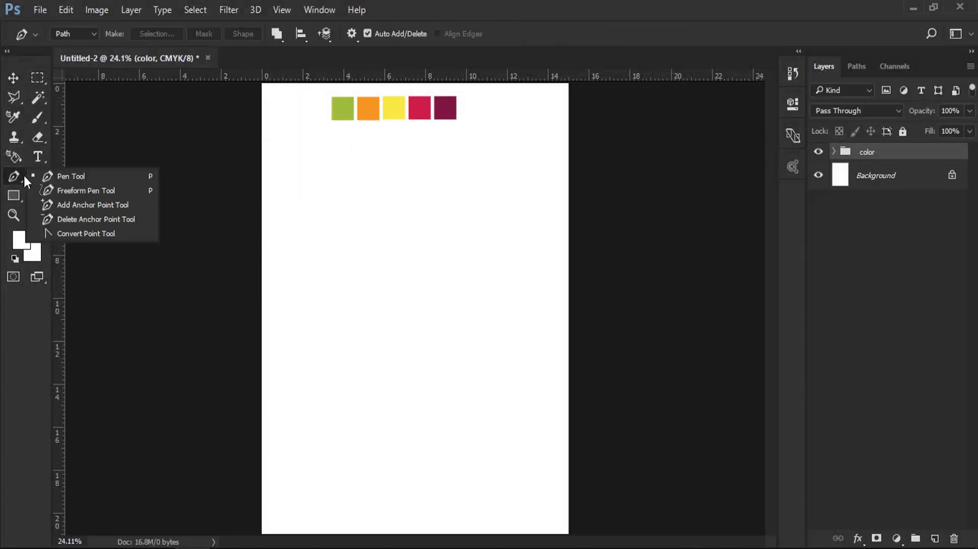
Step: Add a new layer and pen a wavy top edge across the page's lower part
left_click(937, 539)
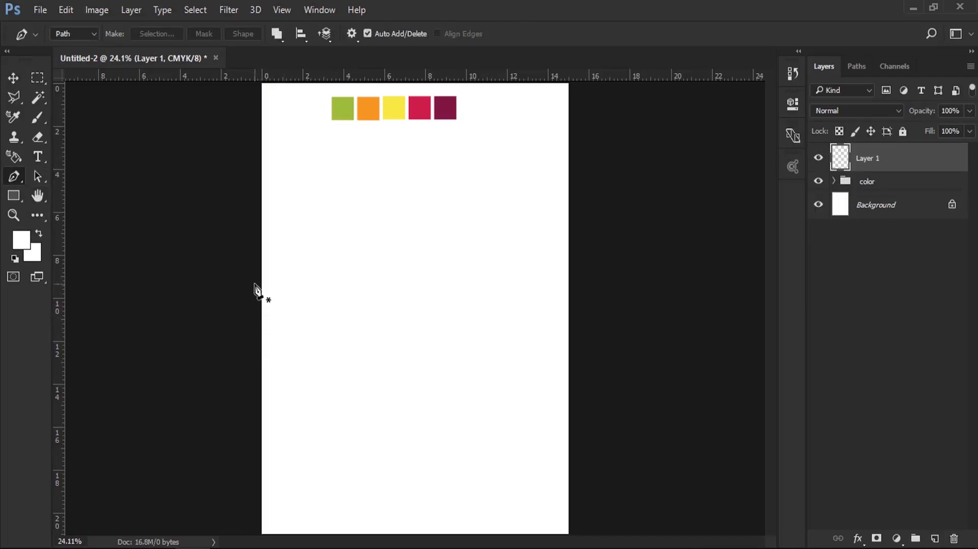
left_click(251, 298)
mouse_move(436, 303)
left_mouse_down()
mouse_move(463, 281)
mouse_move(519, 261)
left_mouse_up()
left_click_drag(622, 348, 637, 359)
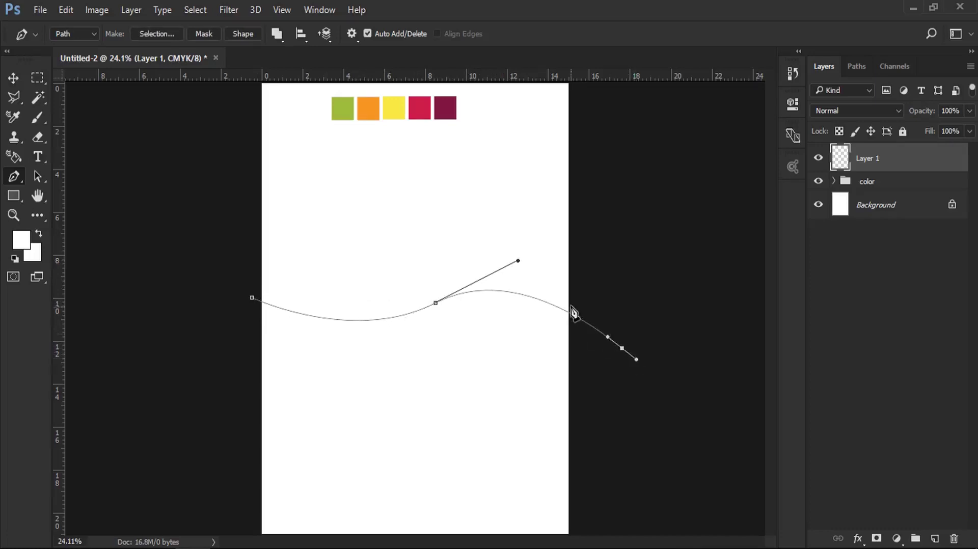
left_click_drag(518, 262, 536, 256)
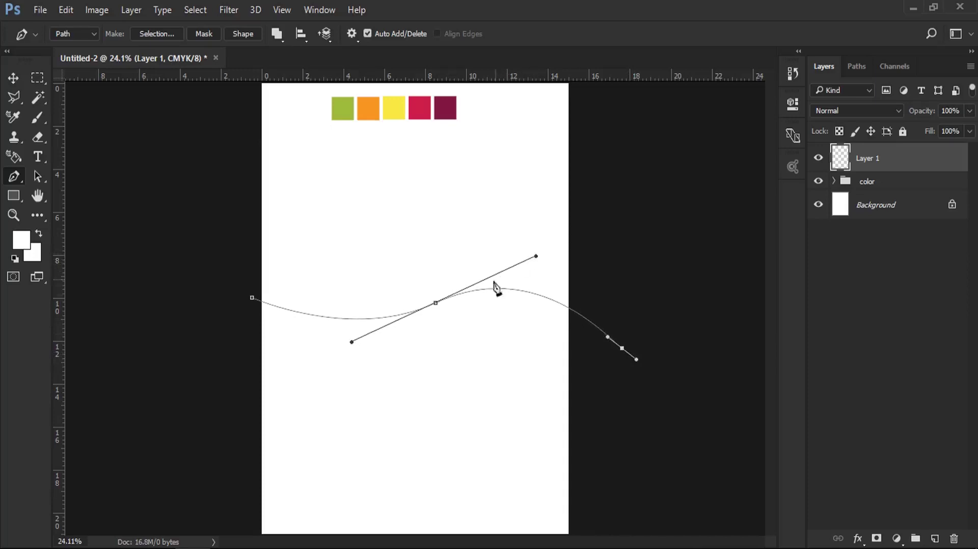
left_click_drag(437, 305, 419, 309)
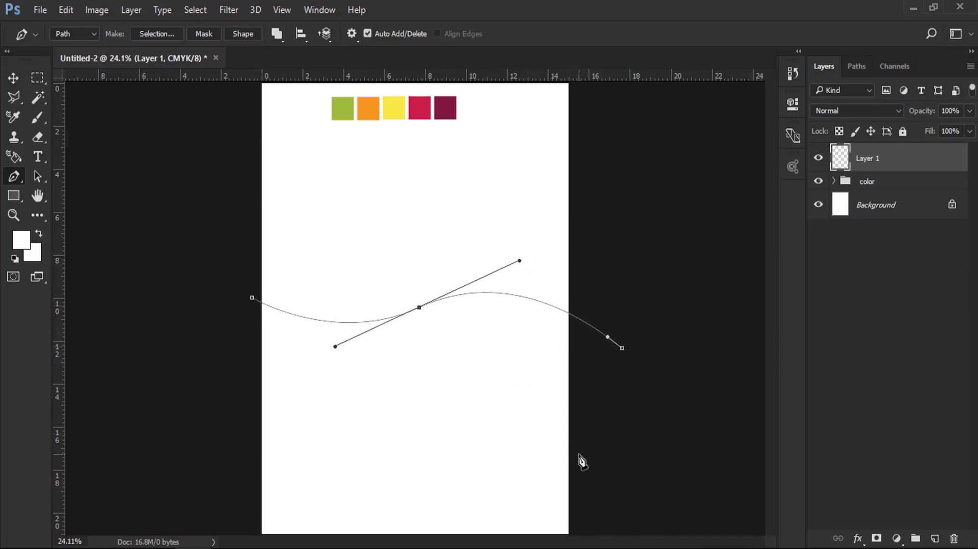
Step: Close the wavy path below the page and convert it into the Shape 1 layer
left_click(13, 214)
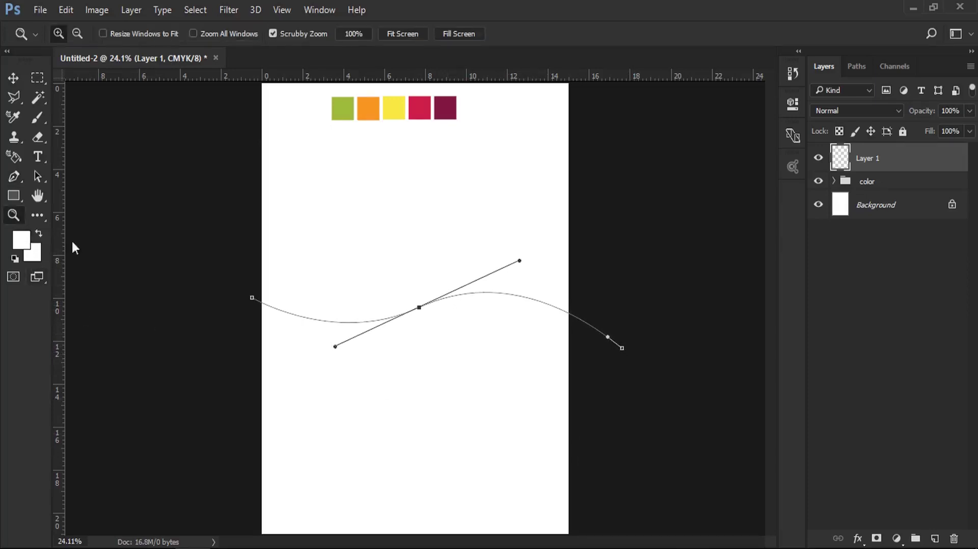
left_click(565, 388)
left_click(14, 176)
left_click(600, 472)
left_click(579, 486)
left_click_drag(515, 486, 499, 486)
left_click(215, 476)
left_click(245, 224)
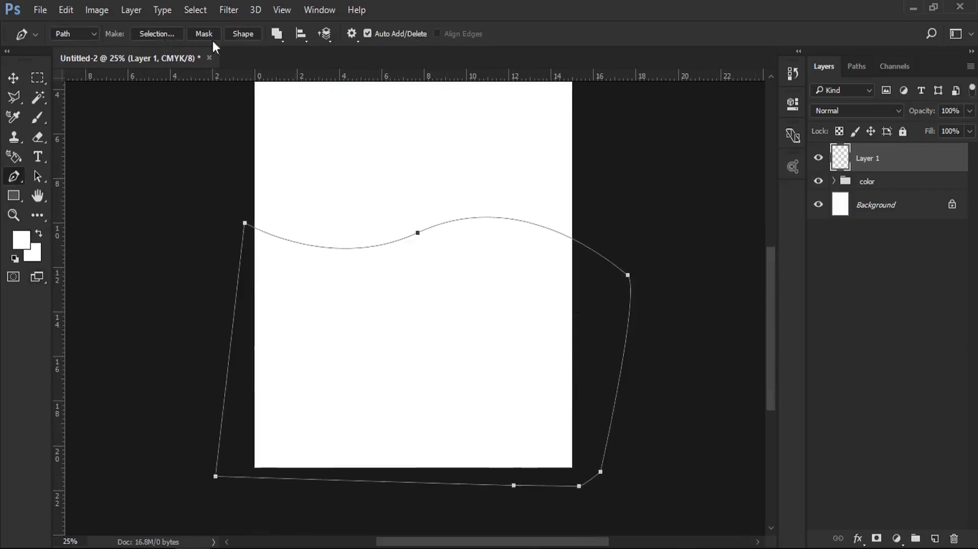
left_click(236, 33)
scroll(451, 204, "up", 2)
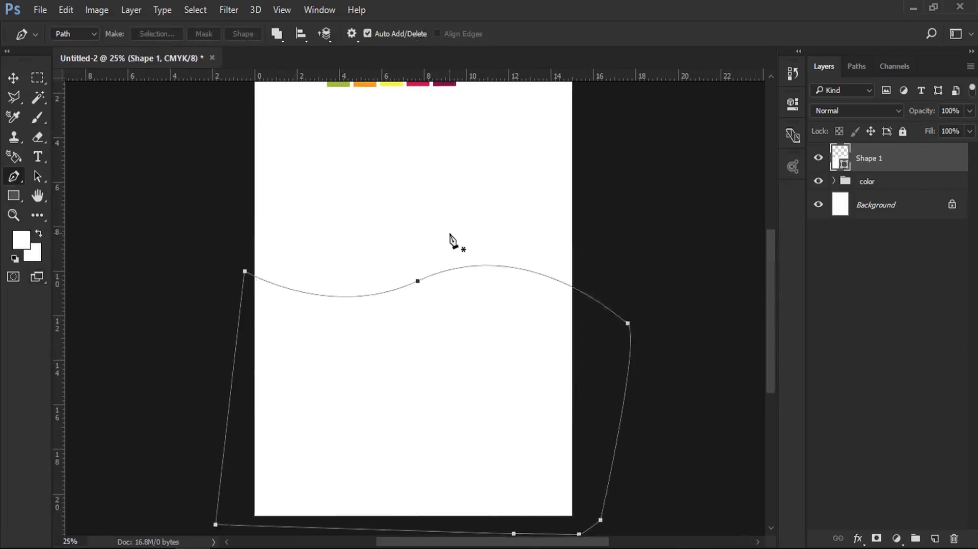
scroll(451, 239, "up", 3)
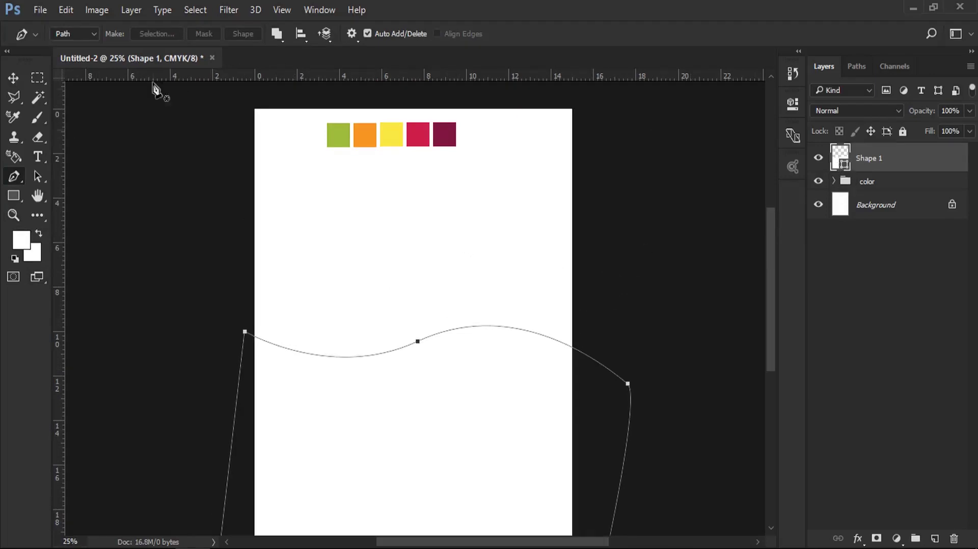
left_click(13, 197)
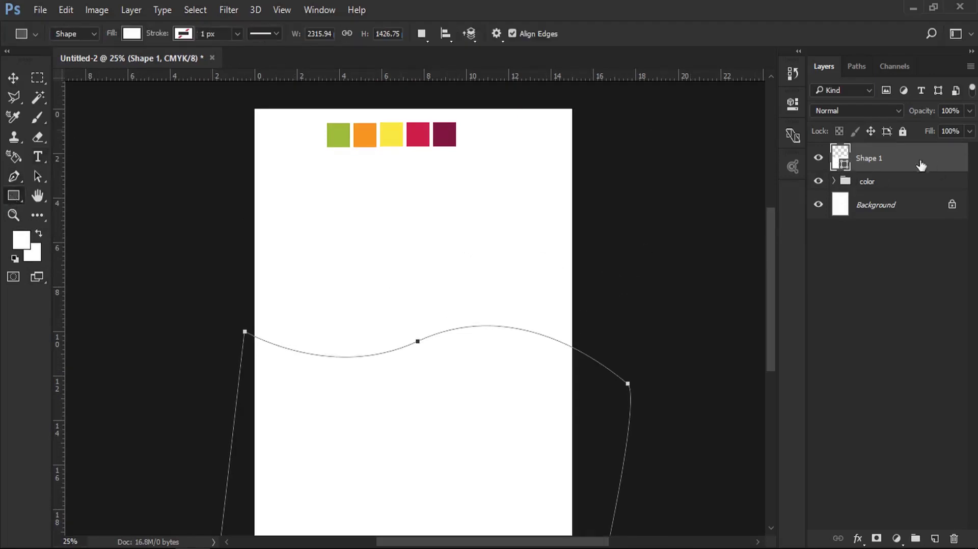
Step: Add a Gradient Overlay effect to the Shape 1 wave in Layer Style
right_click(922, 165)
key("Escape")
key("h")
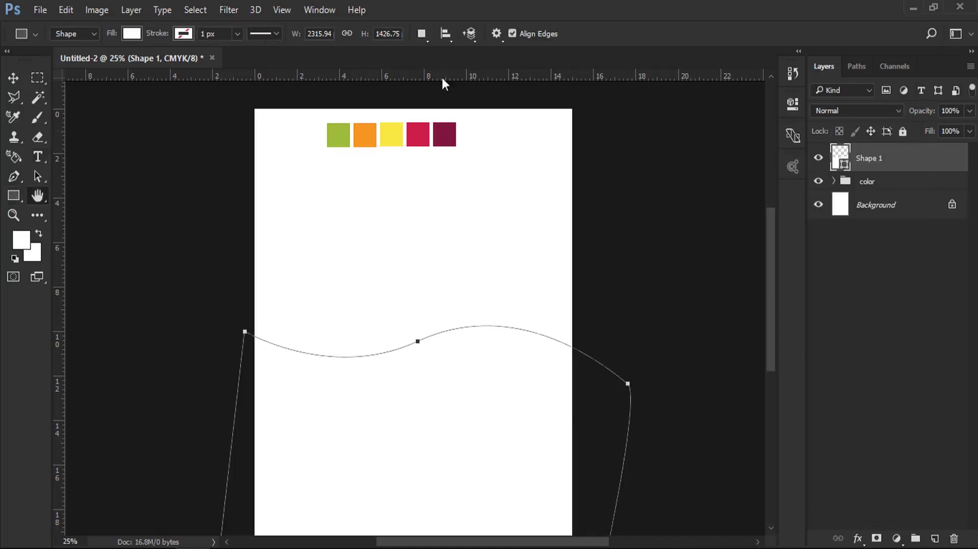
left_click_drag(381, 68, 736, 62)
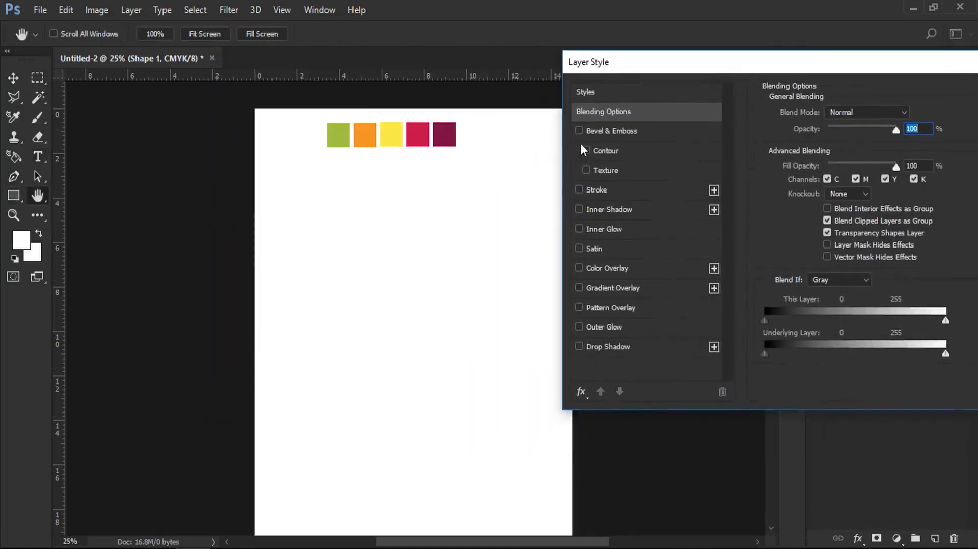
left_click(609, 288)
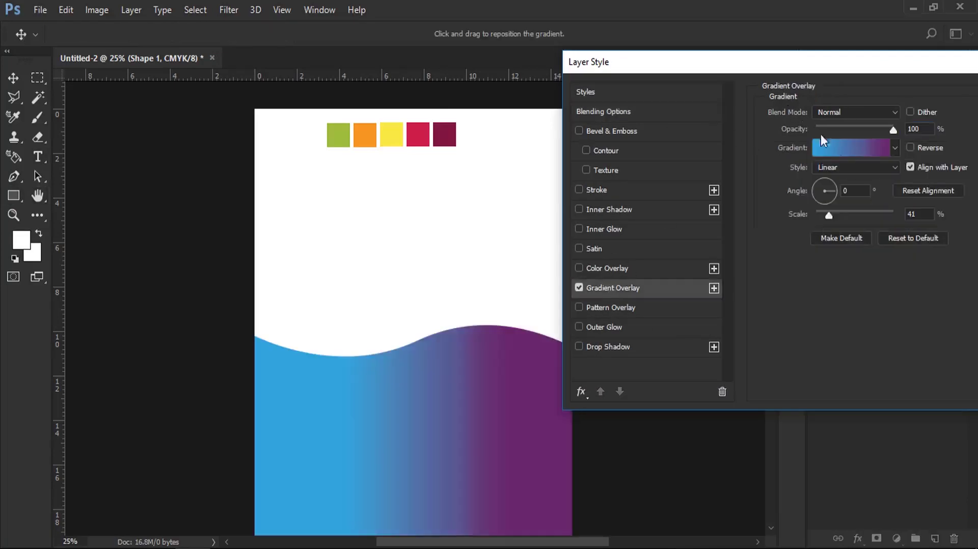
Step: Make the gradient two-stop, dark crimson to red from the swatches, with a shifted midpoint
left_click(843, 151)
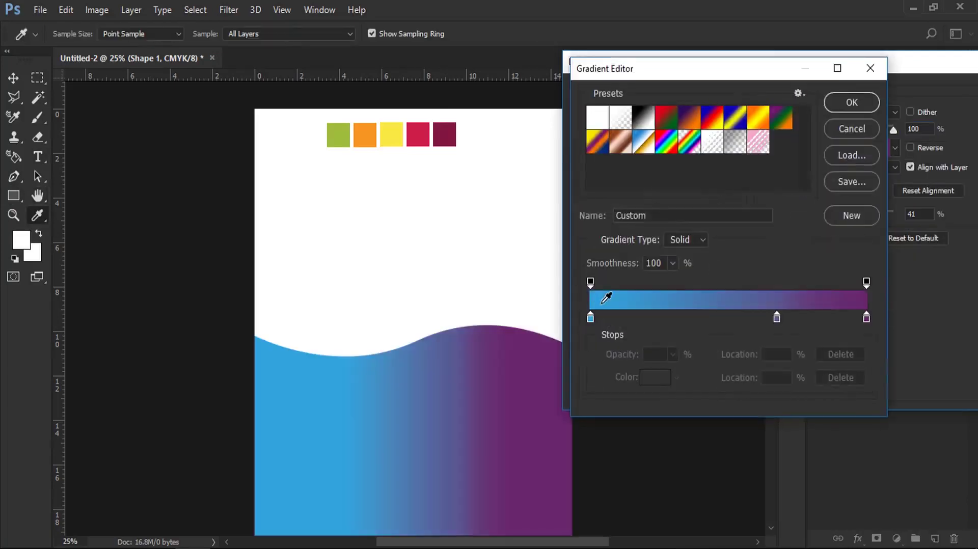
double_click(591, 319)
left_click(446, 134)
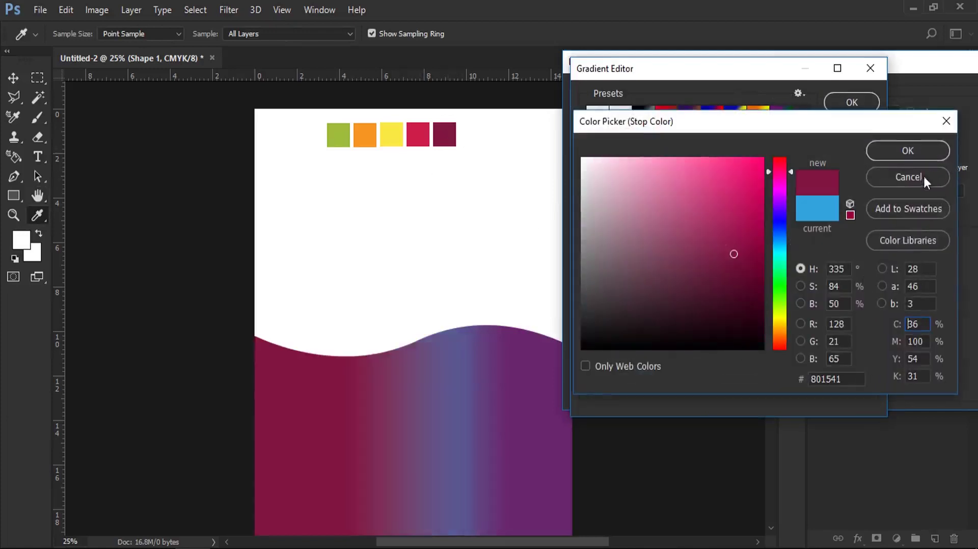
left_click(908, 151)
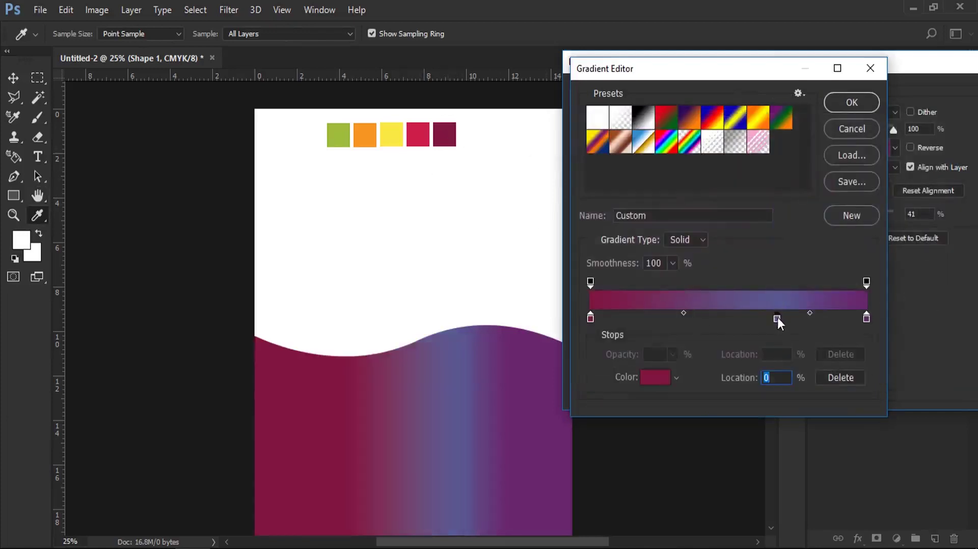
left_click_drag(777, 317, 848, 338)
double_click(867, 319)
left_click(425, 133)
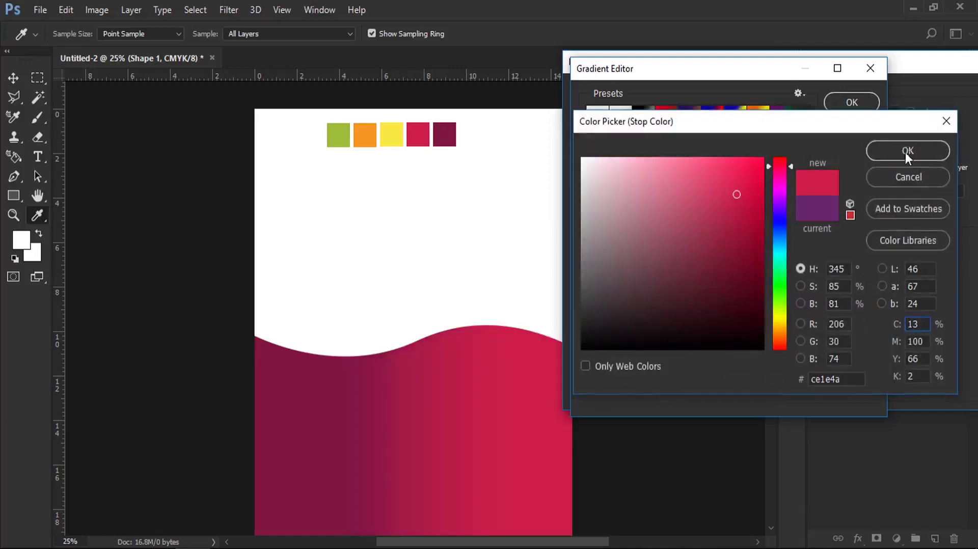
left_click(906, 151)
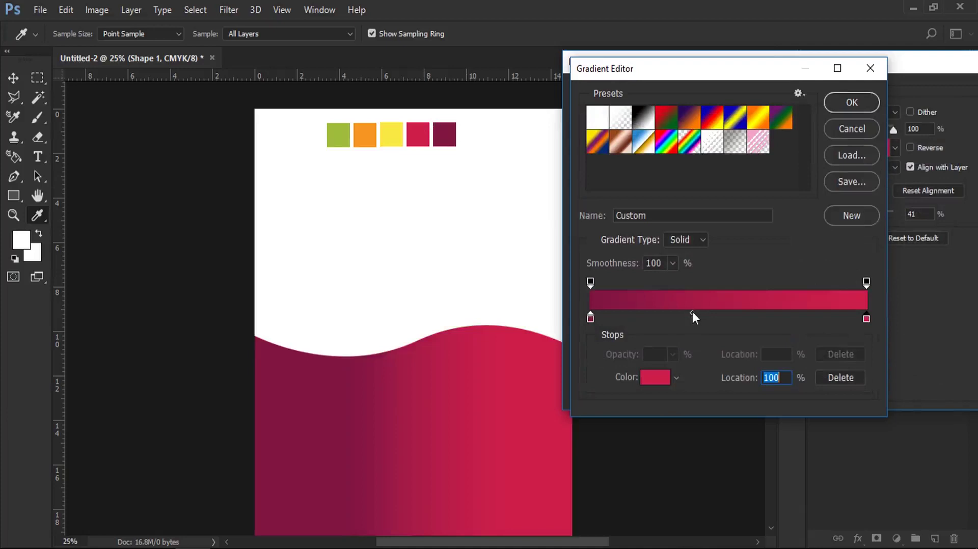
left_click_drag(692, 312, 732, 313)
left_click(735, 312)
left_click(849, 109)
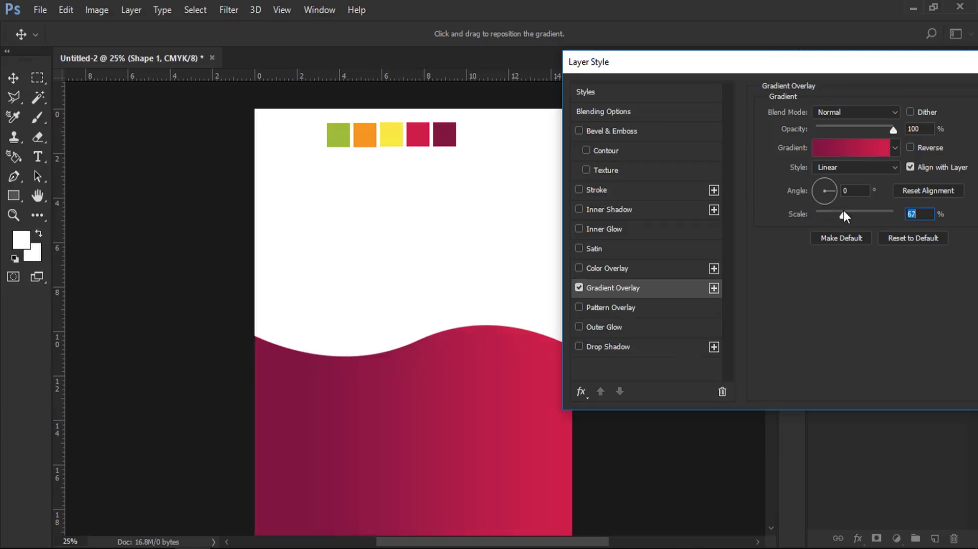
Step: Set the overlay to 75% scale at 21°, reversed and repositioned across the wave
left_click_drag(843, 211, 837, 186)
left_click_drag(912, 70, 784, 66)
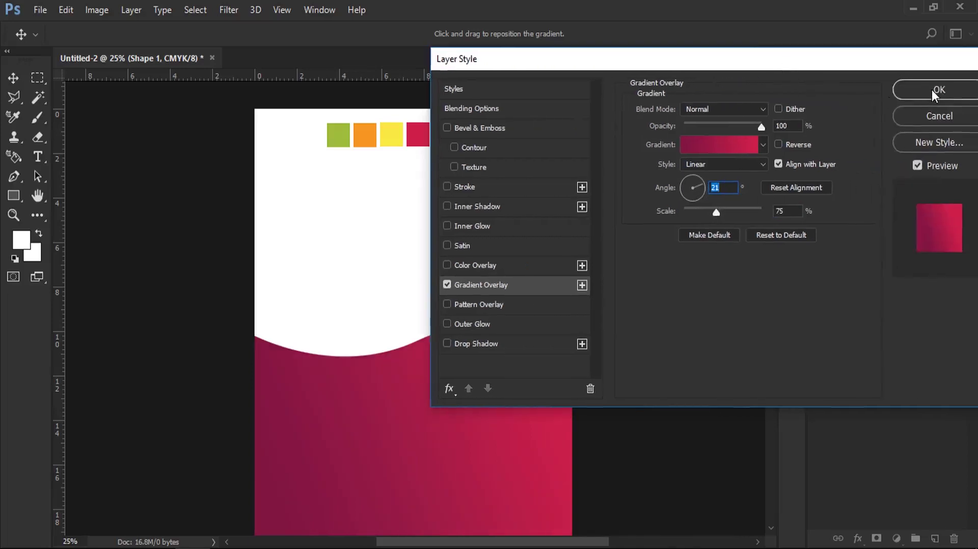
left_click_drag(572, 68, 711, 56)
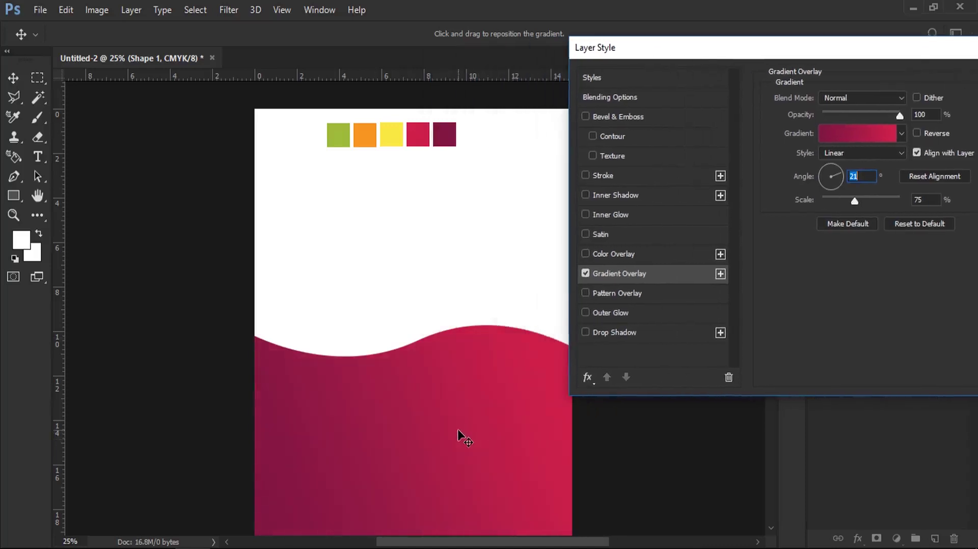
left_click(917, 133)
left_click_drag(433, 393, 496, 324)
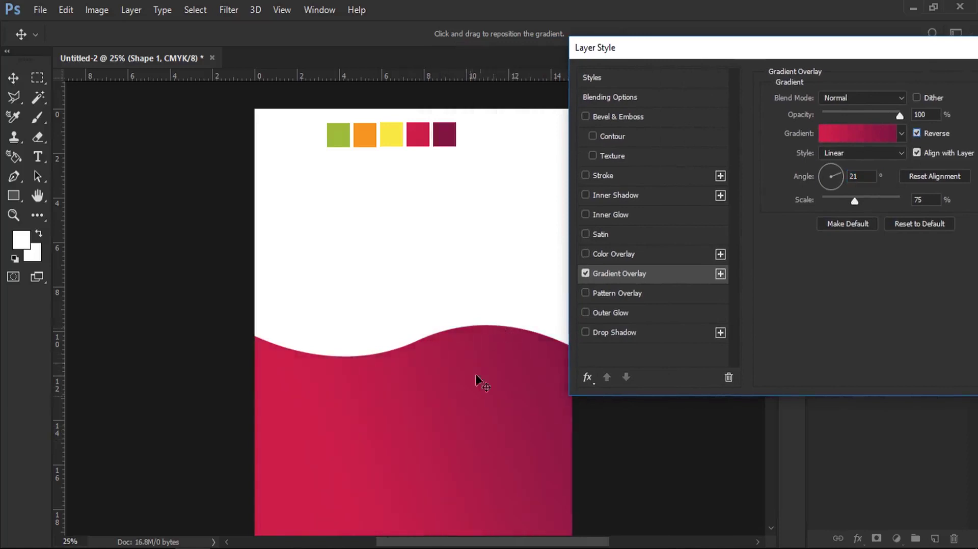
left_click_drag(862, 68, 775, 66)
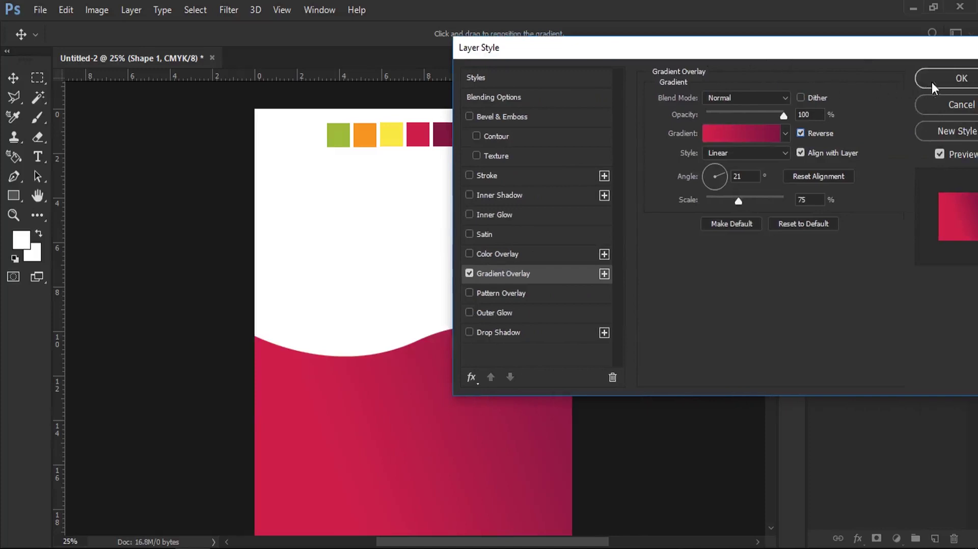
left_click(933, 81)
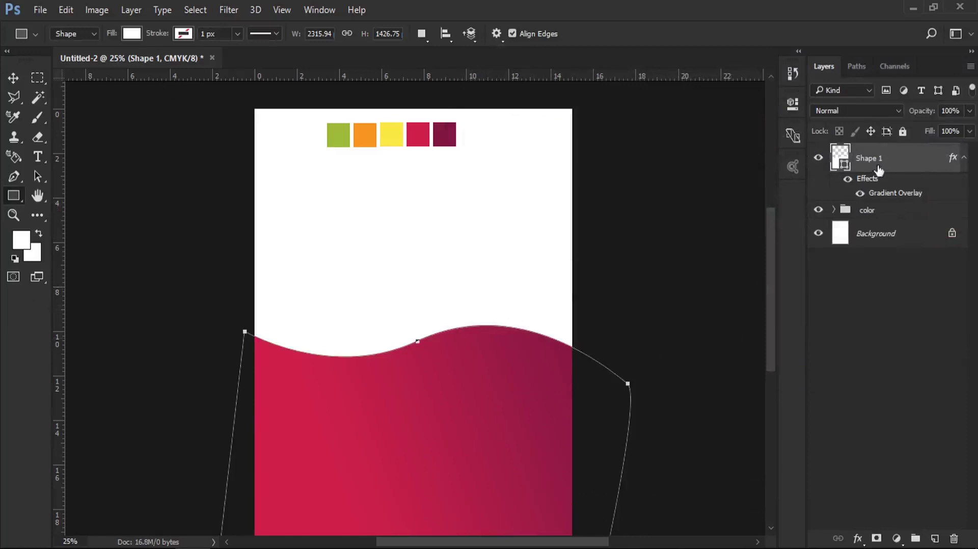
Step: Duplicate Shape 1 as Shape 1 copy, then clear the original Shape 1's layer style
left_click(964, 158)
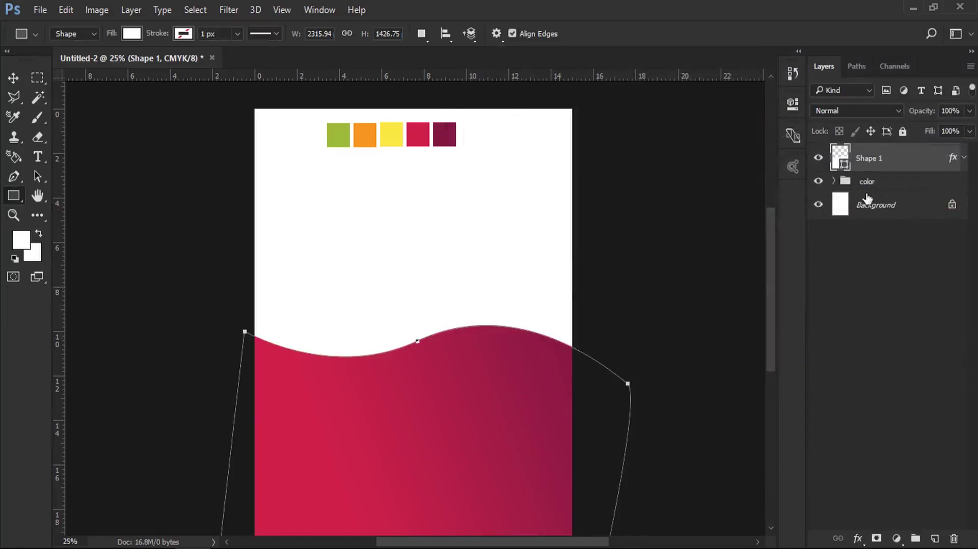
left_click_drag(911, 162, 935, 539)
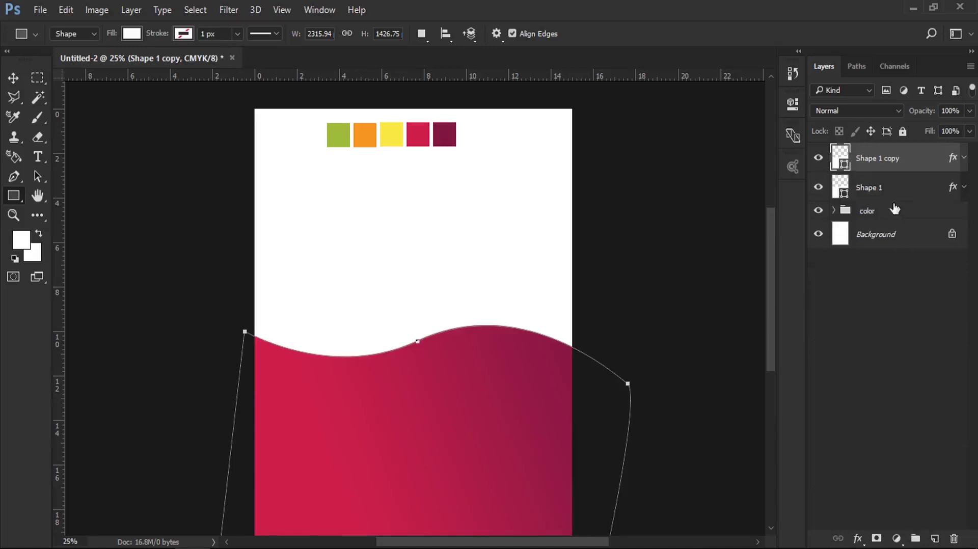
left_click(864, 179)
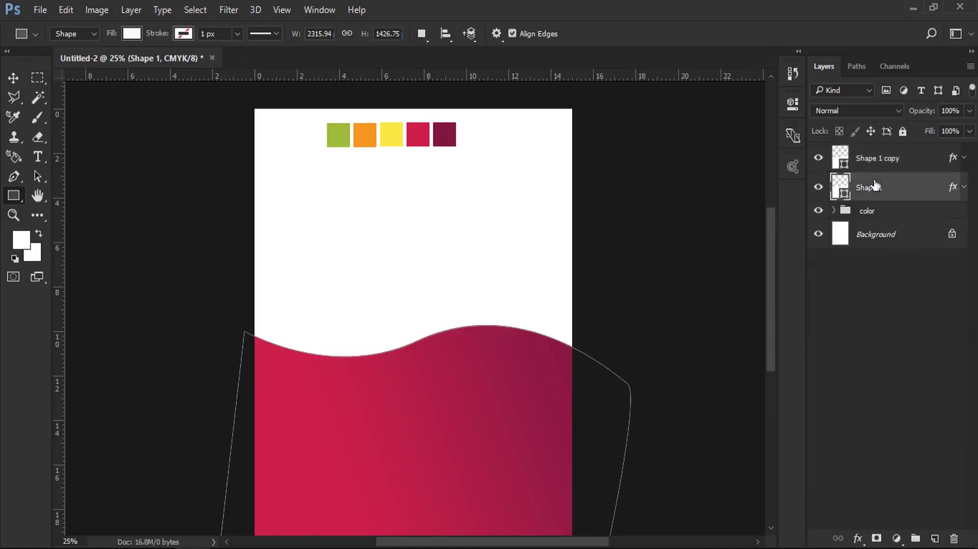
right_click(875, 184)
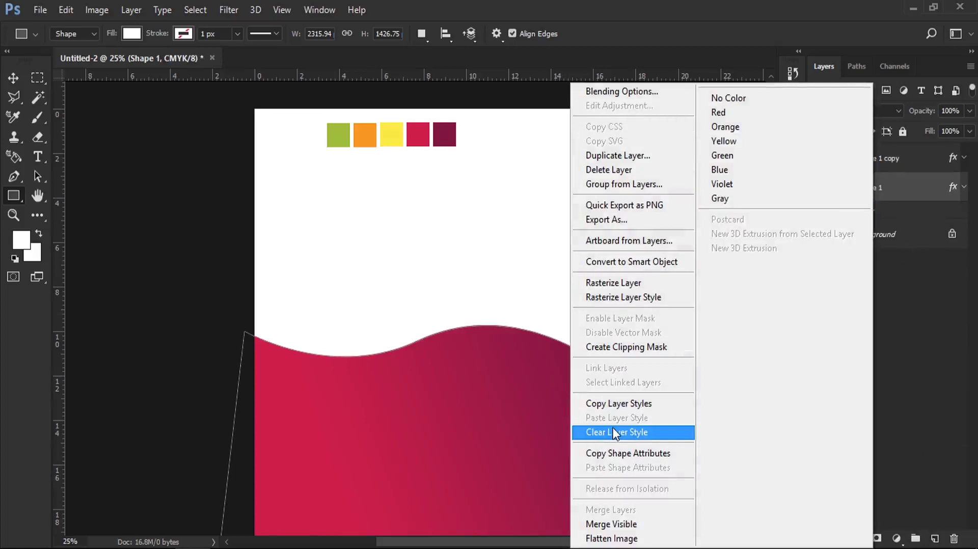
left_click(615, 433)
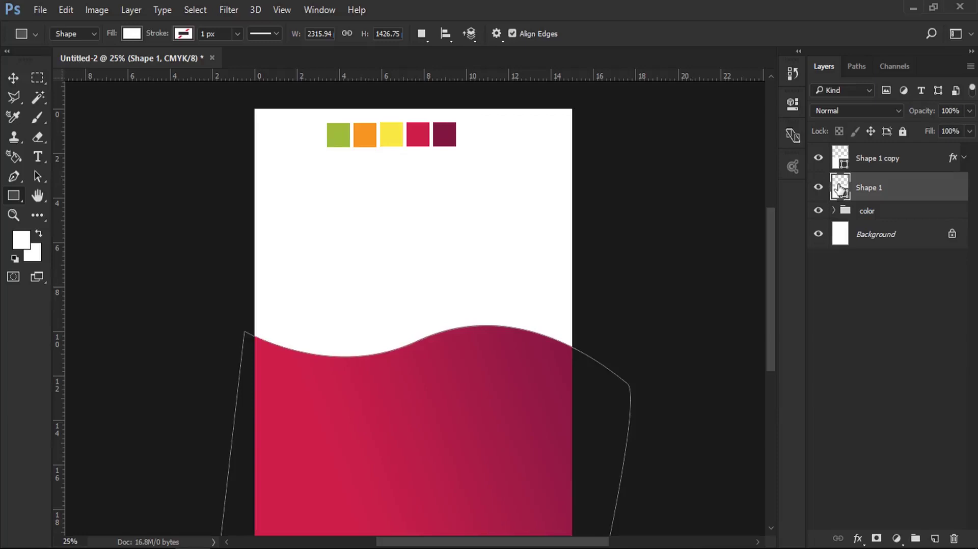
double_click(840, 189)
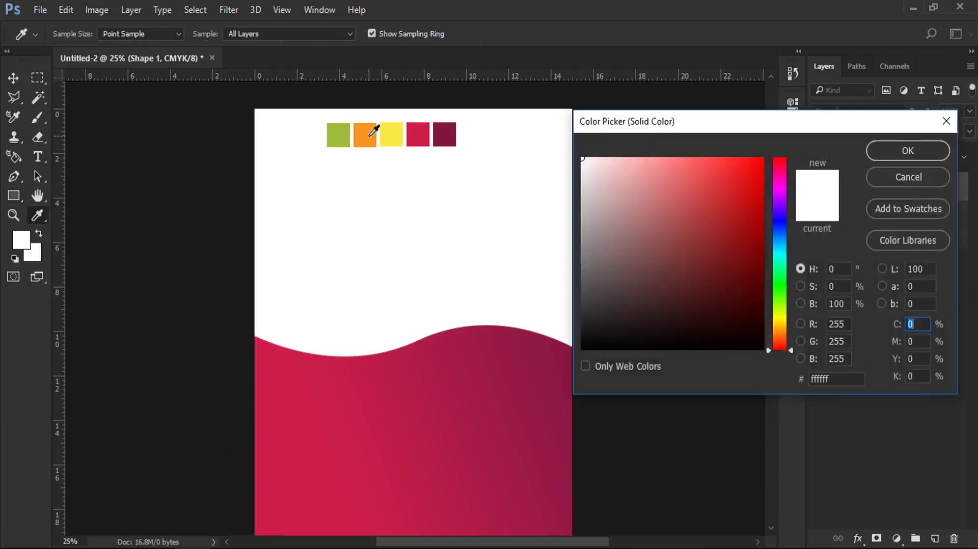
Step: Fill Shape 1 with the orange swatch, then rotate and raise it with Free Transform Path
left_click(371, 134)
left_click(908, 151)
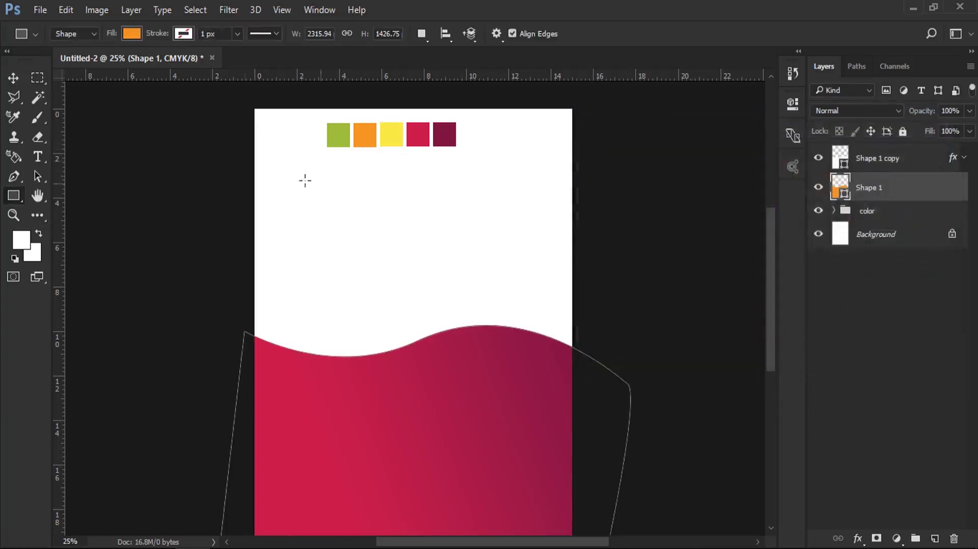
left_click(71, 10)
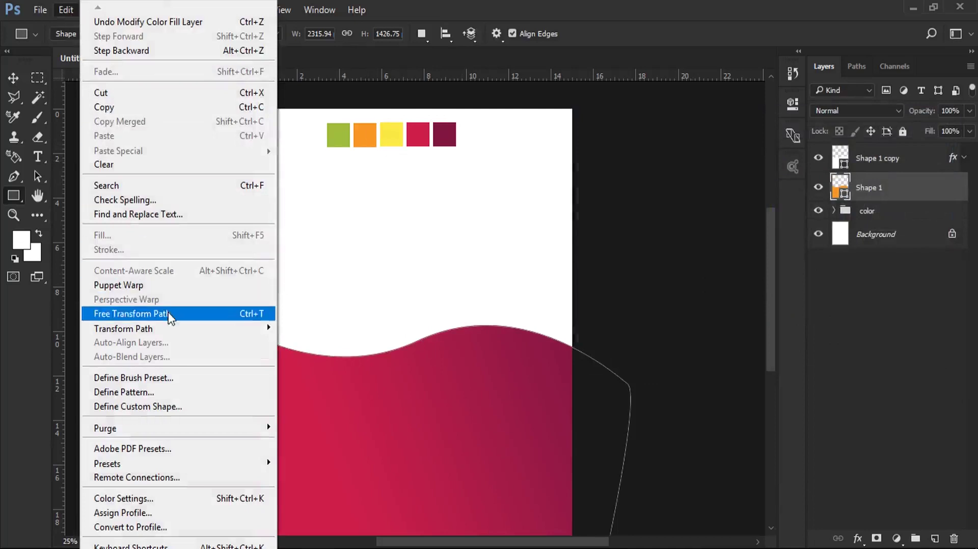
left_click(168, 312)
left_click_drag(688, 408, 686, 375)
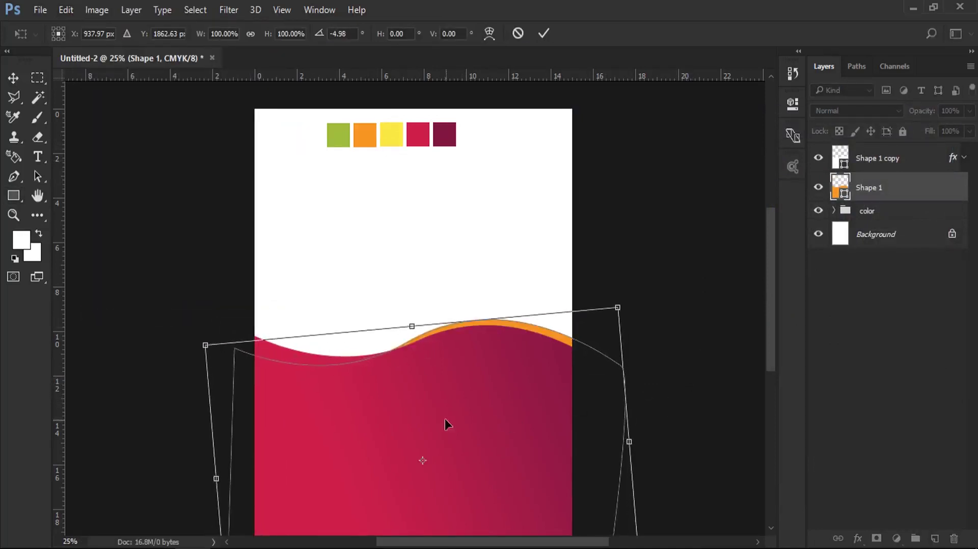
left_click_drag(431, 420, 431, 411)
left_click_drag(478, 252, 493, 245)
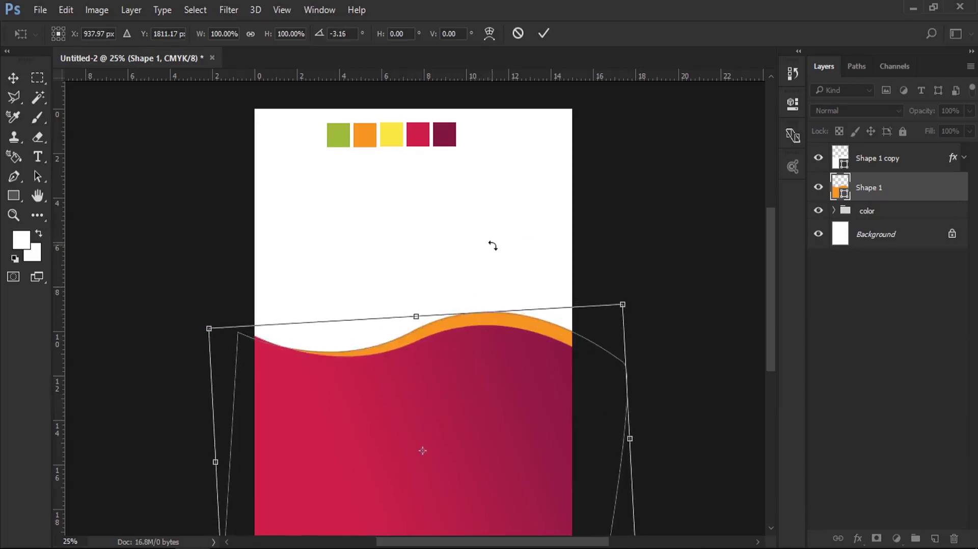
key("u")
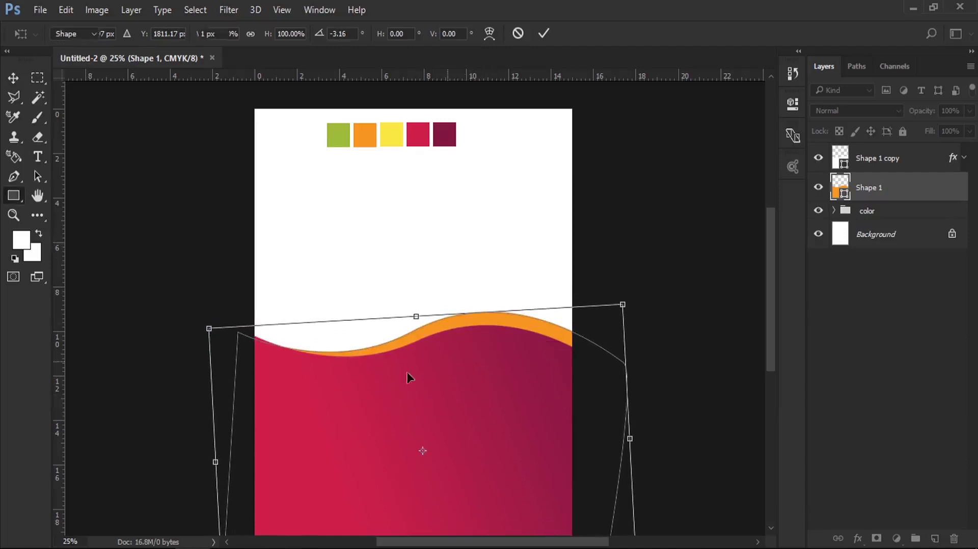
Step: Nudge the orange wave up slightly so it edges the crimson wave
left_click(14, 77)
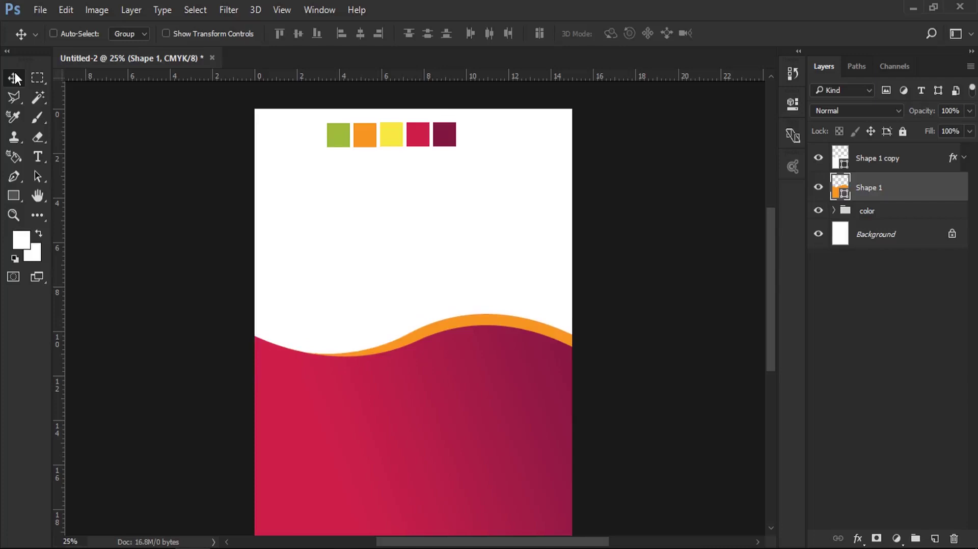
key("shift+Up")
key("shift+Up")
key("shift+Up")
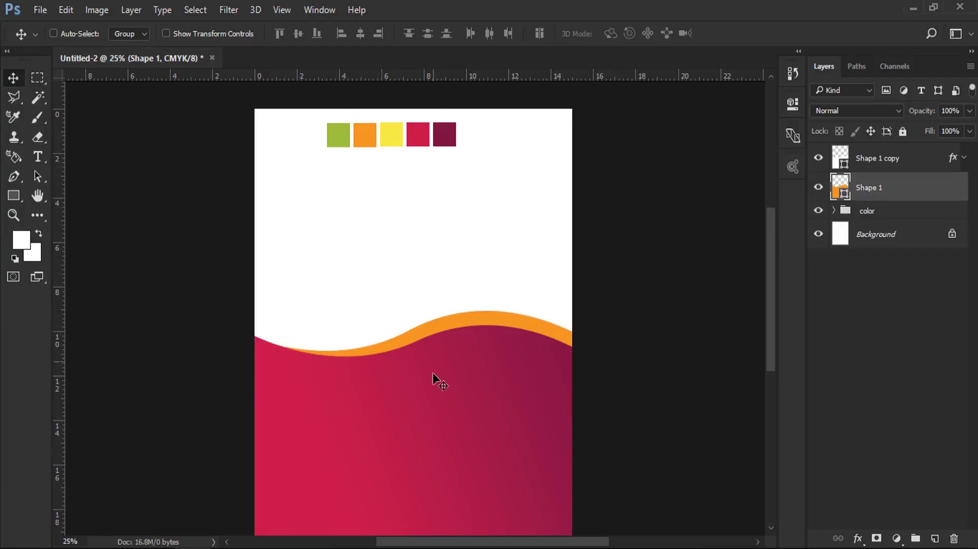
scroll(433, 377, "down", 2)
scroll(433, 373, "up", 1)
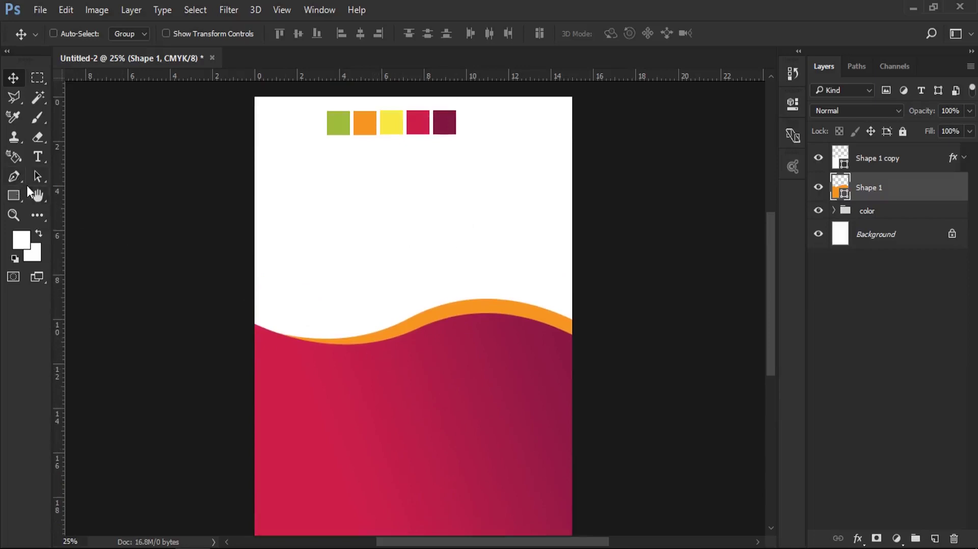
Step: Add an empty Layer 1 above Shape 1 copy and return to the Pen tool
left_click(14, 177)
scroll(173, 281, "down", 3)
scroll(181, 284, "down", 1)
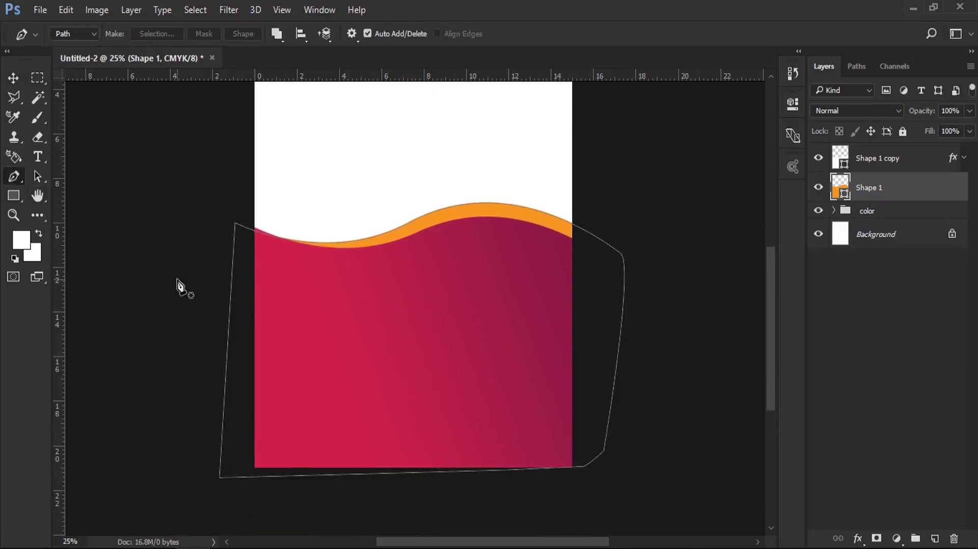
left_click(912, 160)
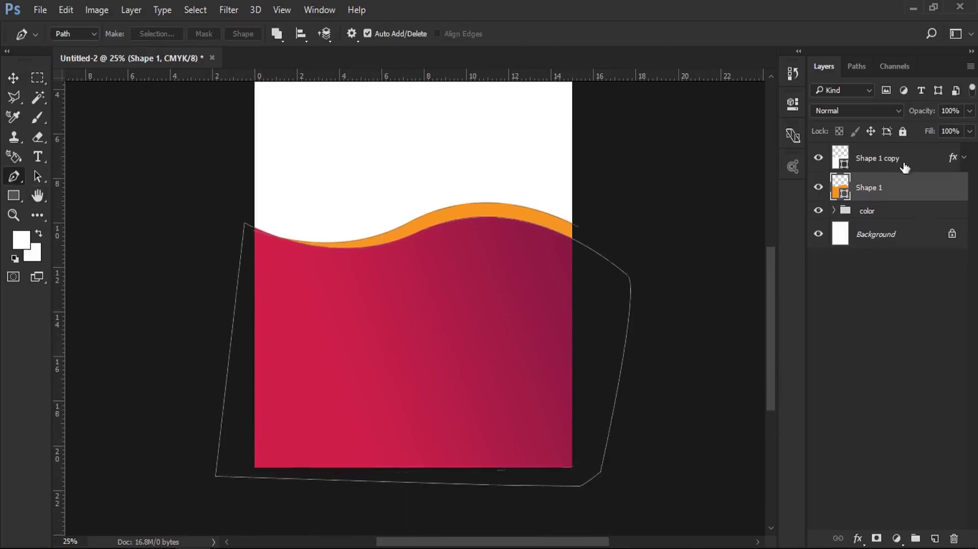
left_click(935, 533)
key("shift+u")
right_click(17, 182)
left_click(42, 177)
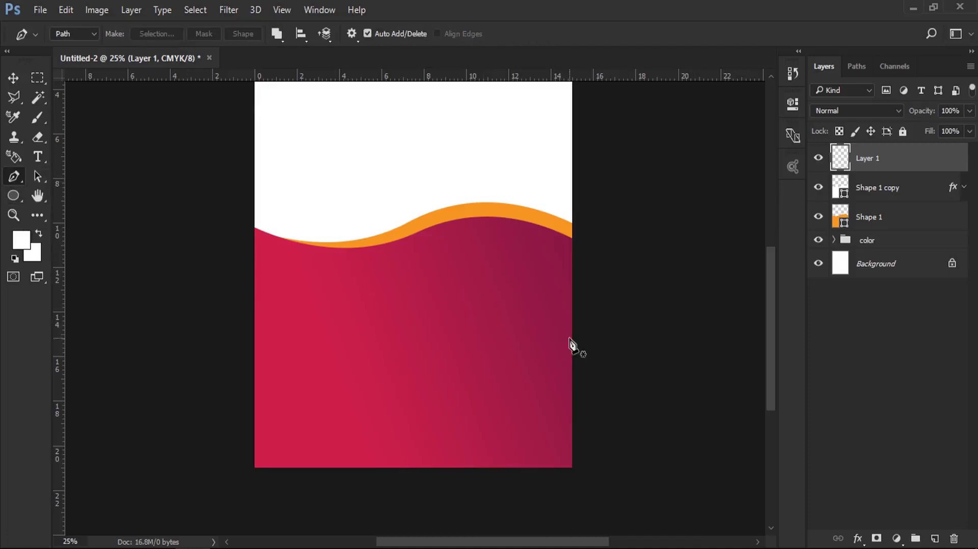
Step: Pen a closed curve across the flyer's lower part and make it the Shape 2 layer
left_click(616, 344)
mouse_move(230, 423)
left_mouse_down()
mouse_move(117, 484)
mouse_move(105, 508)
mouse_move(58, 504)
left_mouse_up()
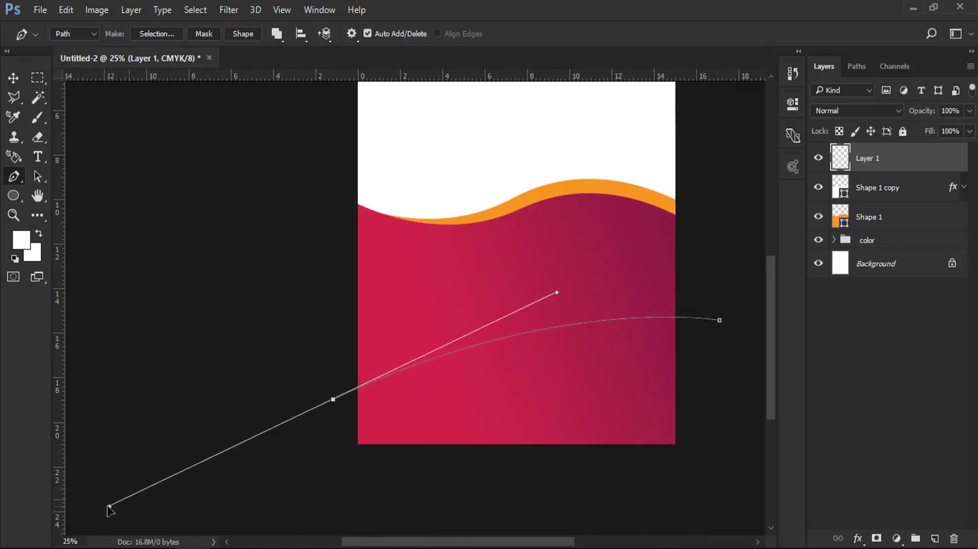
left_click_drag(150, 475, 103, 511)
left_click(332, 459)
left_click(361, 463)
left_click(703, 453)
left_click(720, 321)
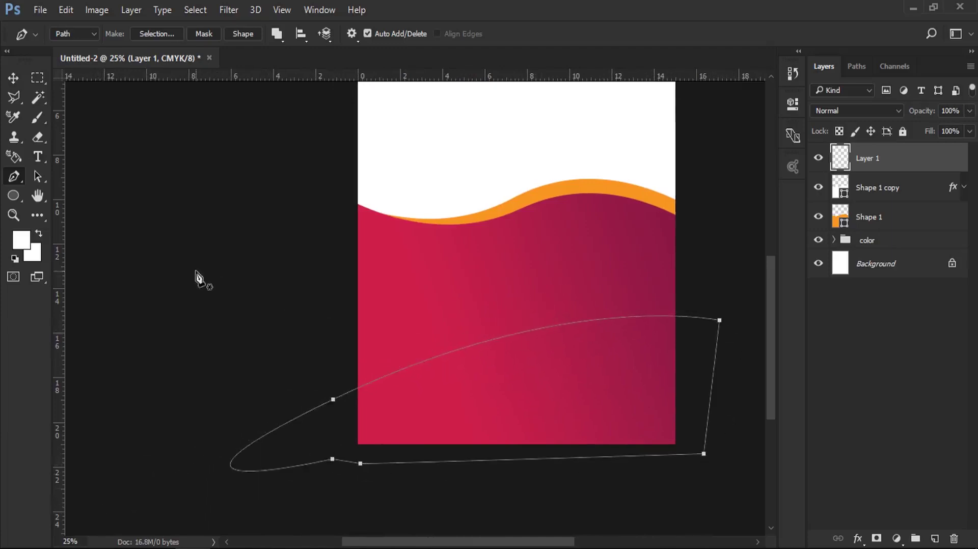
left_click(243, 34)
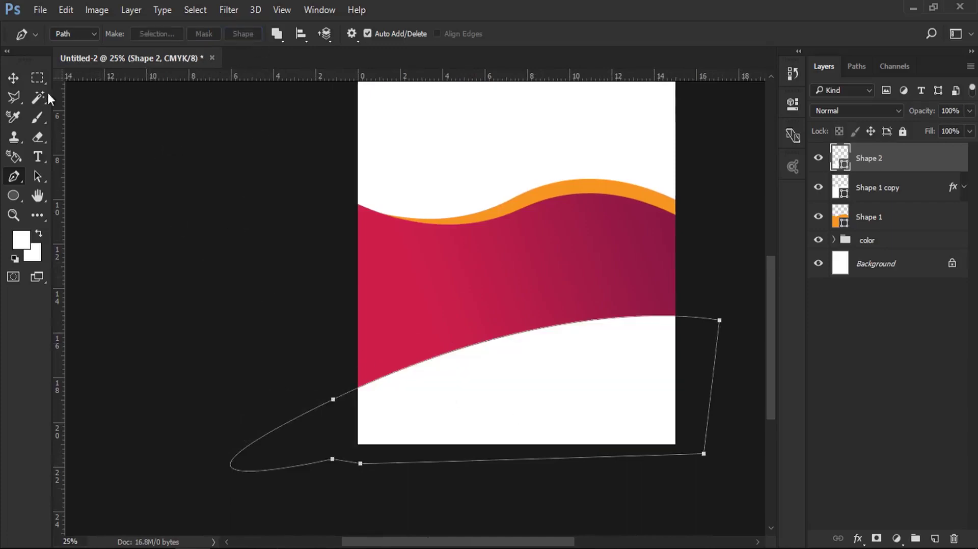
Step: Copy Shape 1 copy's layer style and paste it onto Shape 2
left_click(13, 77)
right_click(565, 252)
left_click(662, 263)
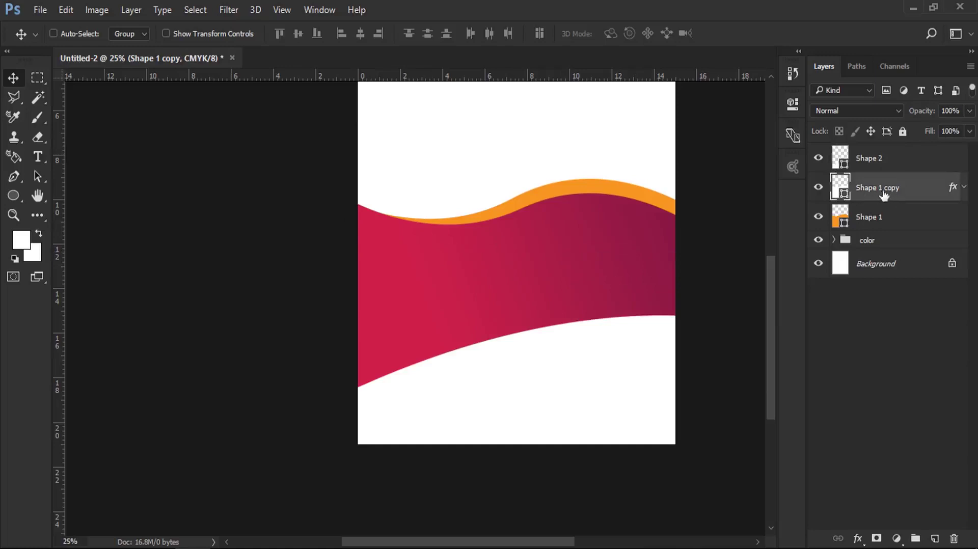
right_click(884, 191)
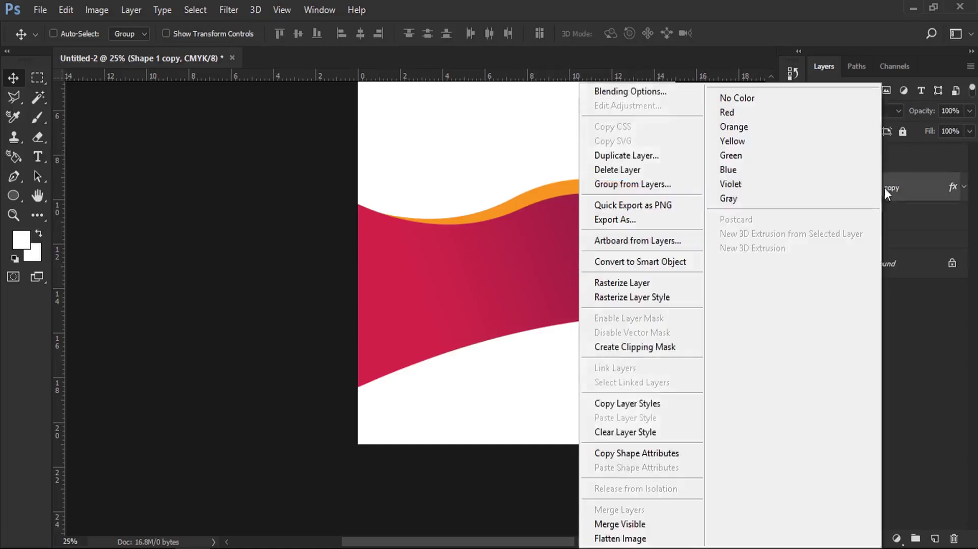
left_click(616, 406)
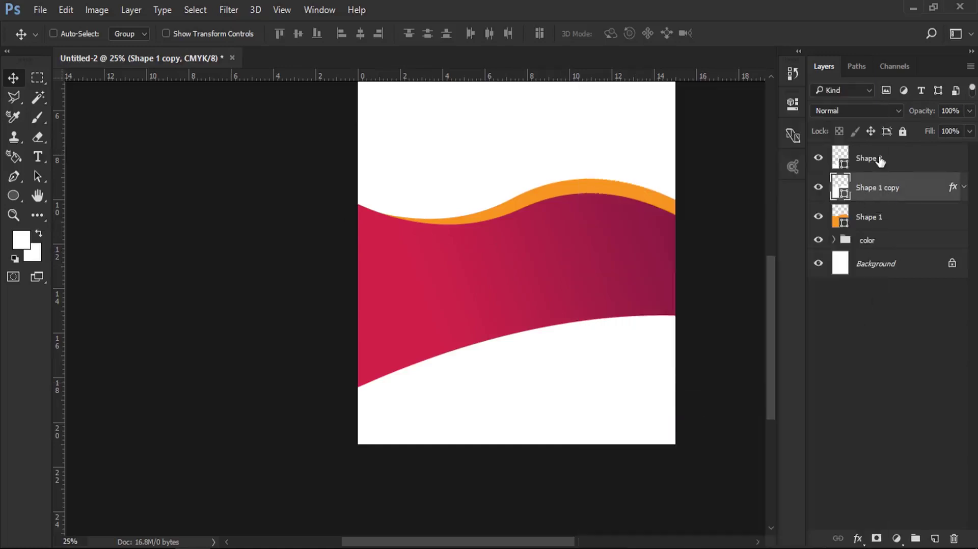
left_click(879, 155)
right_click(879, 155)
left_click(642, 419)
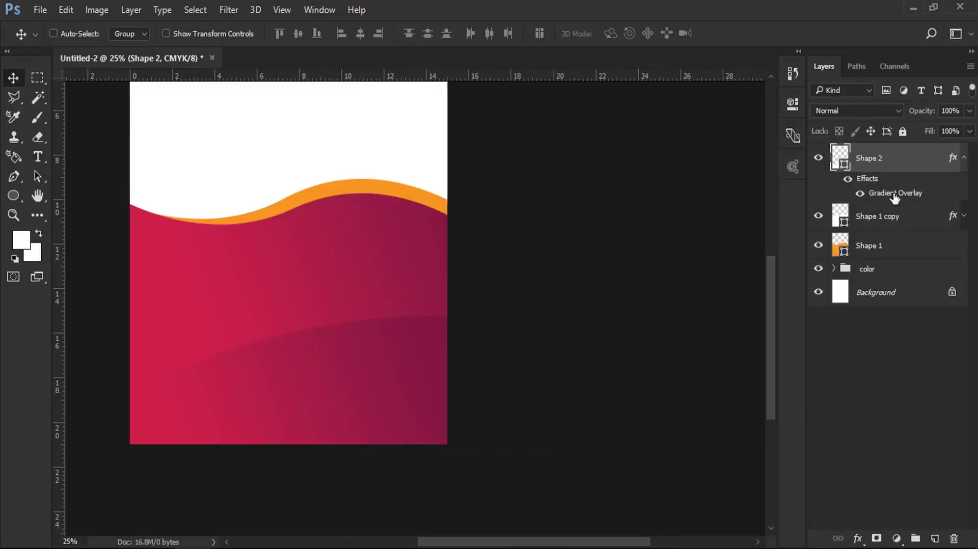
Step: Switch Shape 2's gradient overlay to Radial, reversed, and reposition its bright centre lower
double_click(895, 198)
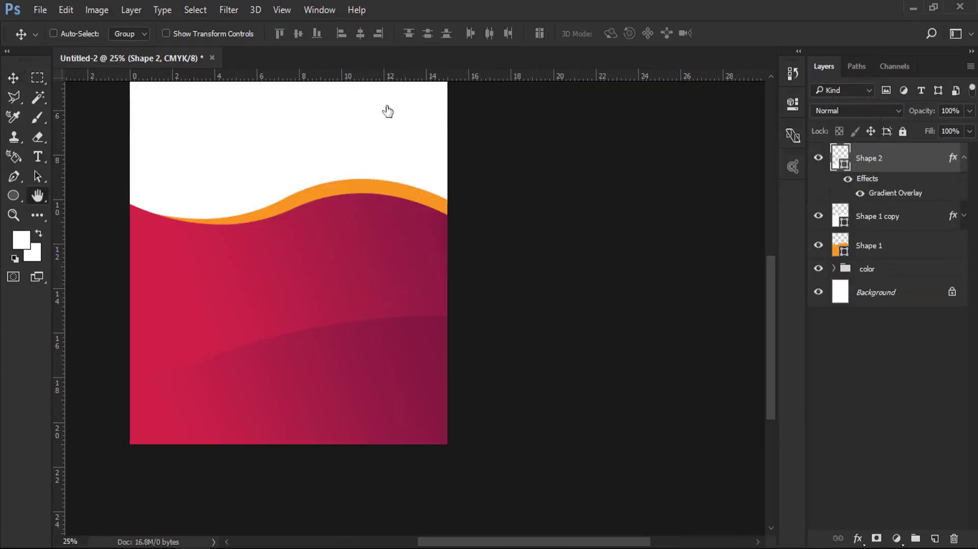
left_click_drag(604, 72, 605, 71)
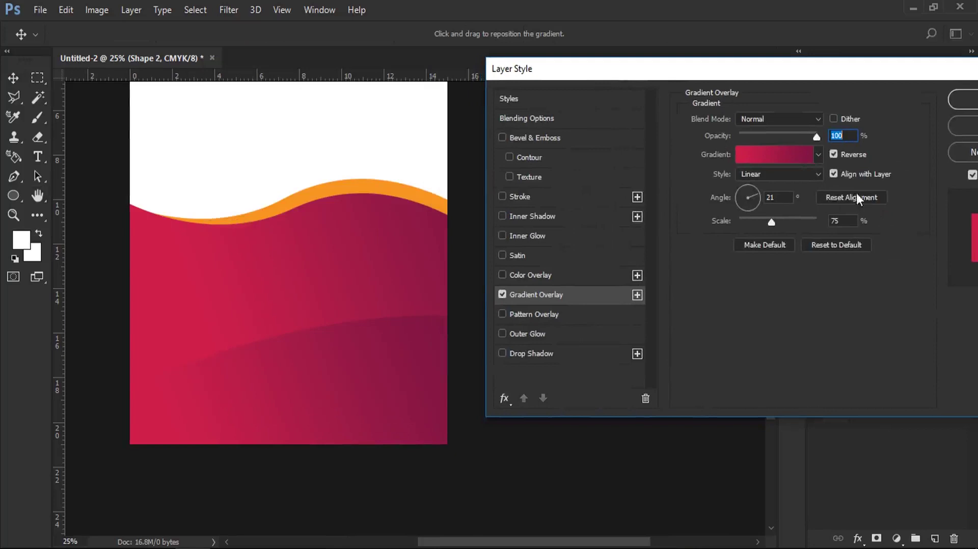
left_click(835, 153)
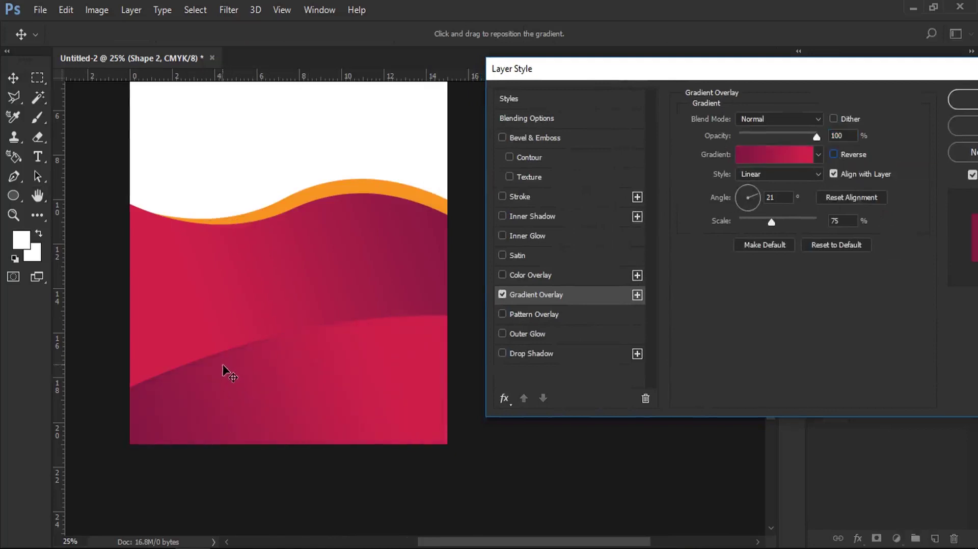
left_click_drag(773, 222, 791, 222)
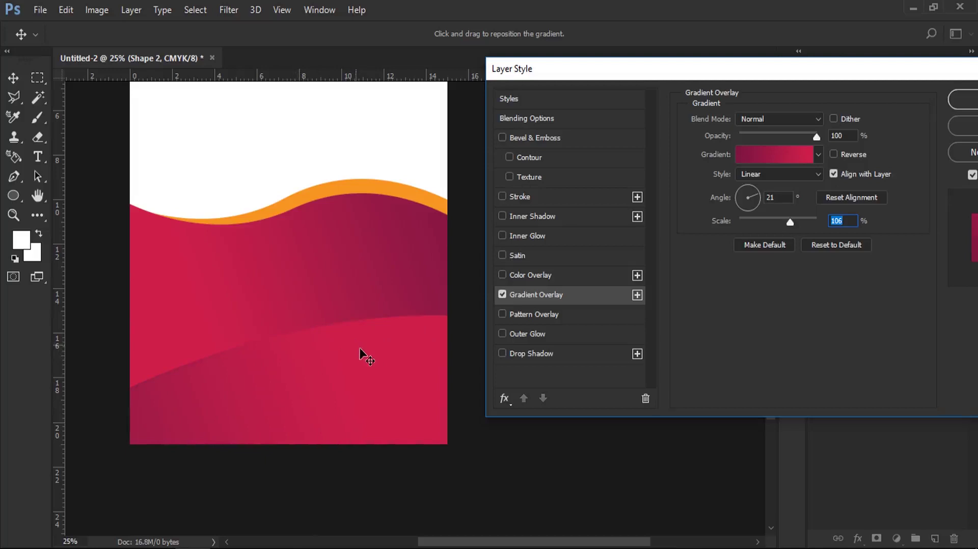
left_click(776, 175)
left_click(771, 194)
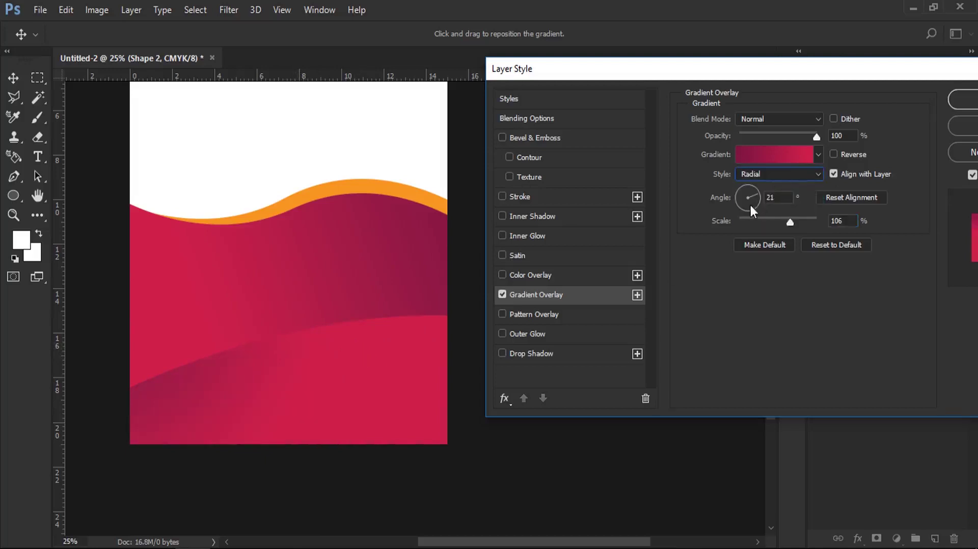
left_click_drag(345, 402, 498, 445)
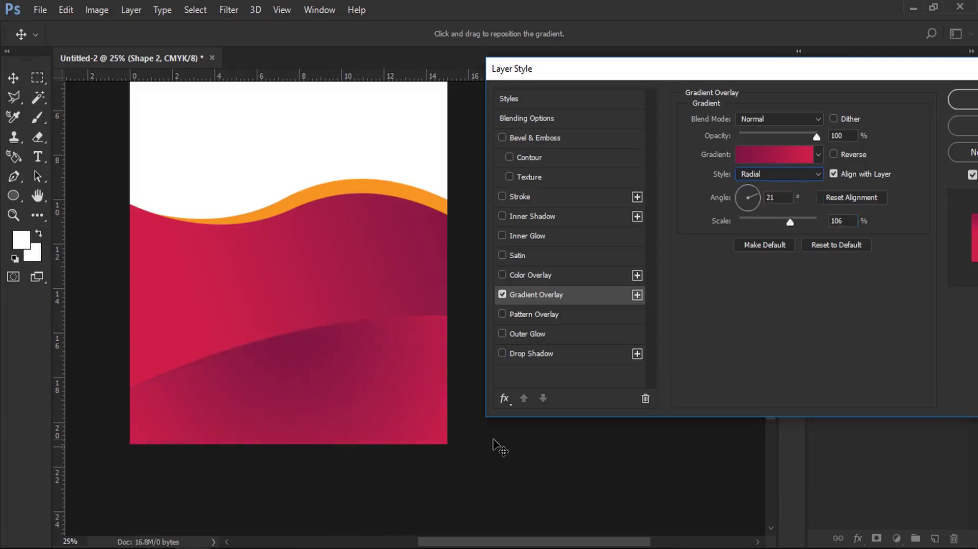
left_click_drag(781, 222, 766, 225)
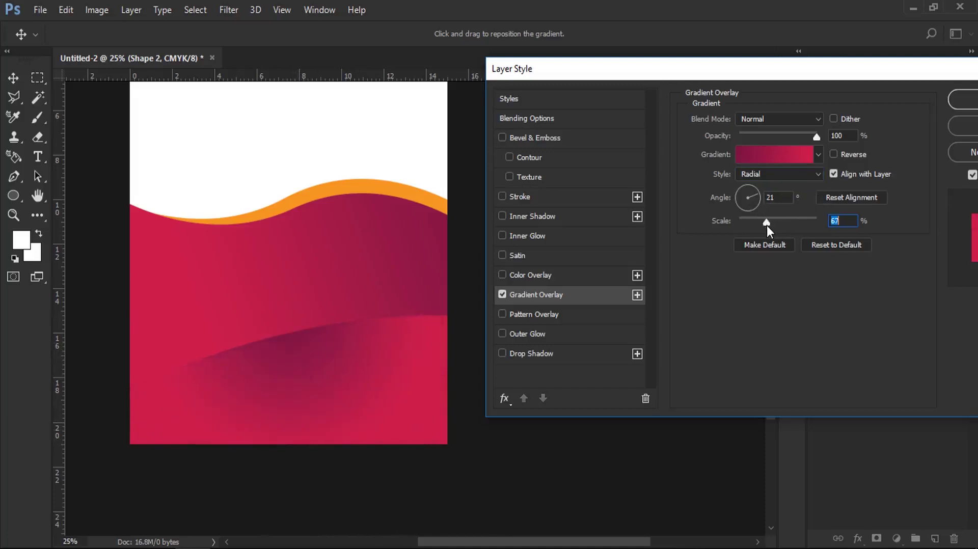
left_click(835, 155)
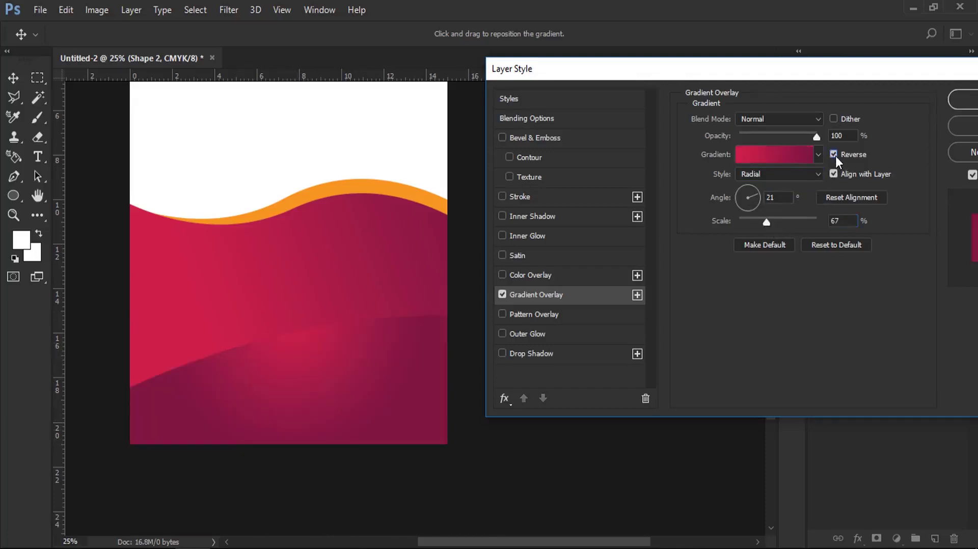
mouse_move(333, 376)
left_mouse_down()
mouse_move(354, 406)
mouse_move(350, 395)
left_mouse_up()
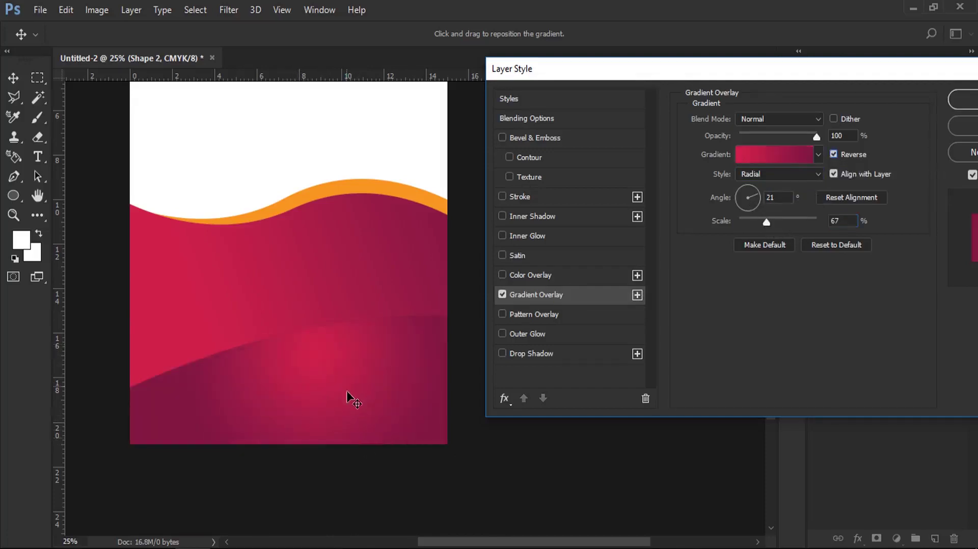
left_click_drag(767, 221, 788, 223)
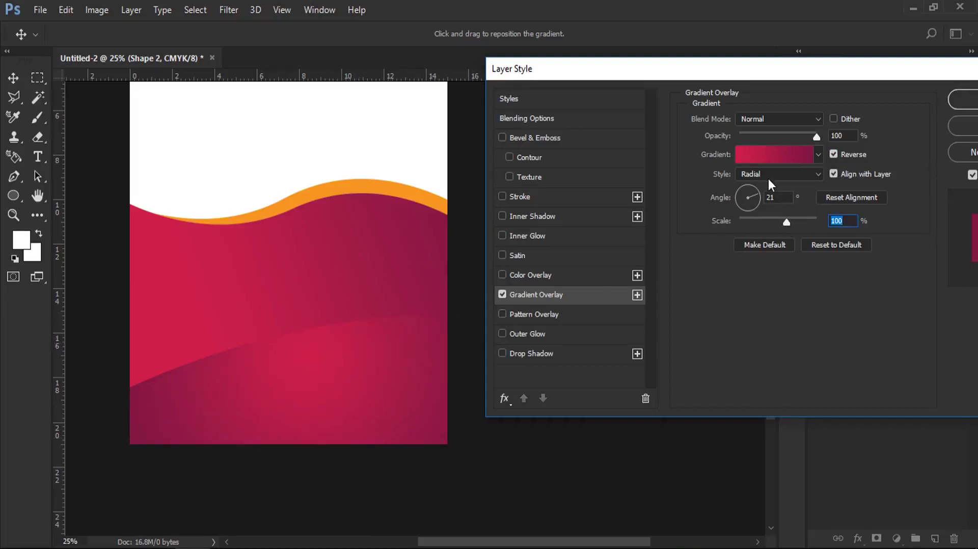
Step: Move the gradient midpoint to about 34 and reduce the overlay scale to 78%
left_click(778, 158)
left_click(867, 320)
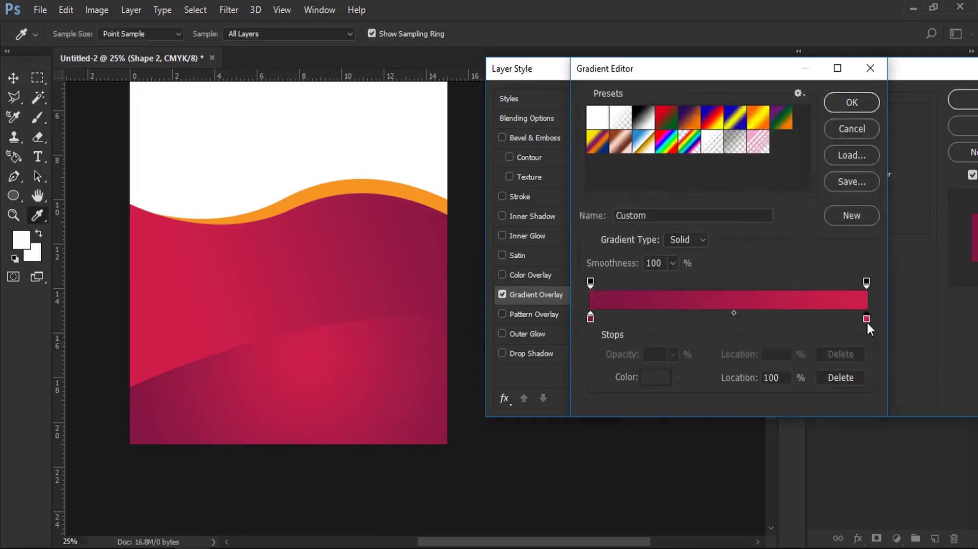
mouse_move(734, 314)
left_mouse_down()
mouse_move(693, 313)
mouse_move(707, 357)
left_mouse_up()
left_click(697, 317)
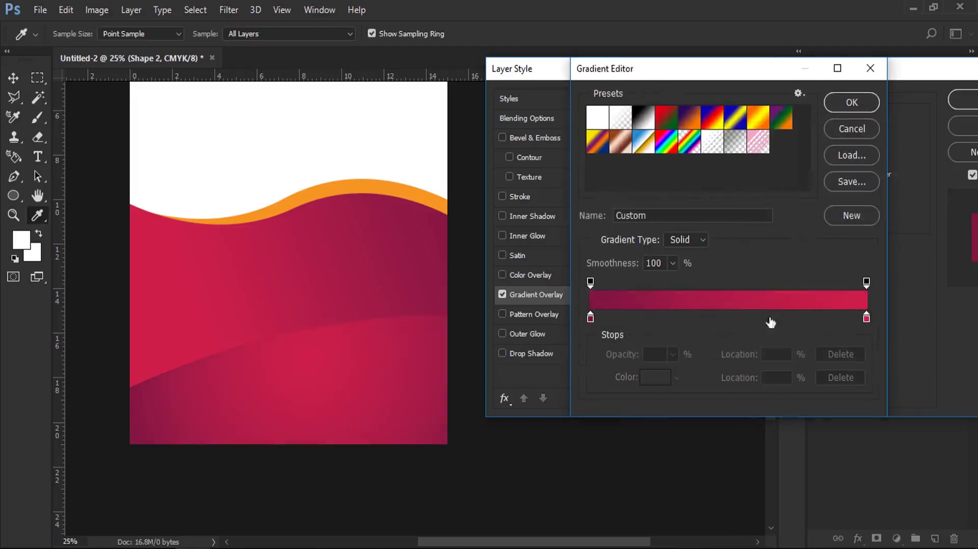
left_click(866, 320)
mouse_move(692, 313)
left_mouse_down()
mouse_move(679, 313)
mouse_move(687, 312)
left_mouse_up()
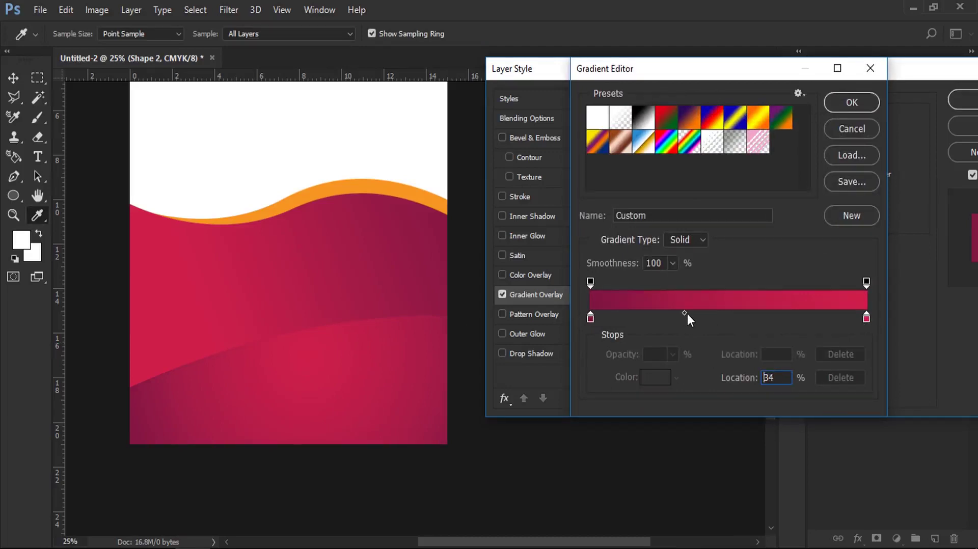
left_click(862, 100)
left_click_drag(790, 221, 774, 223)
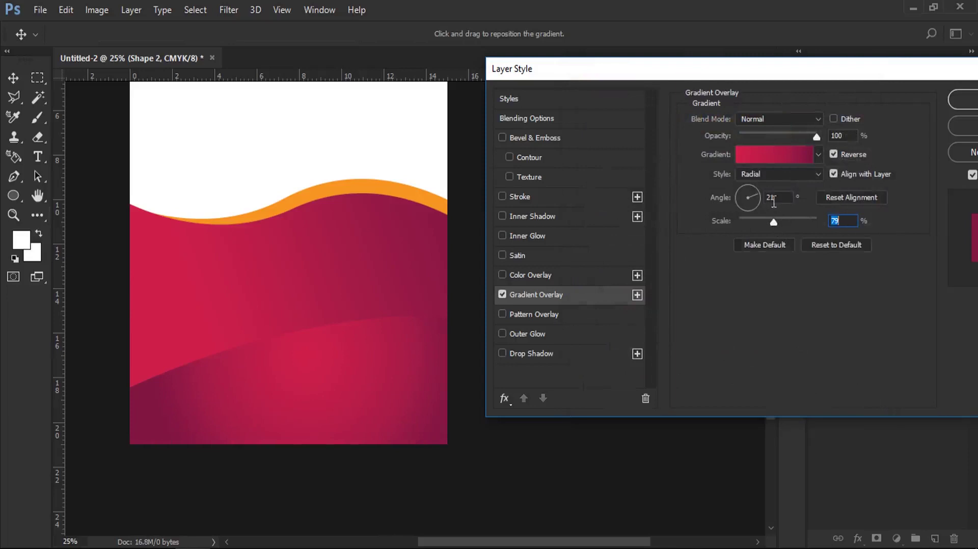
left_click(951, 98)
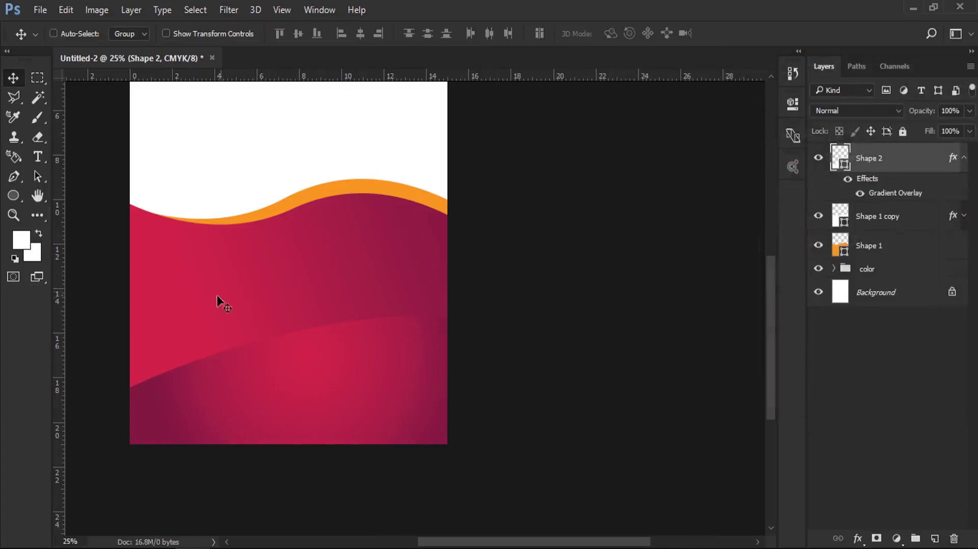
Step: Zoom to about 34% and draw a circle over the wave crest on a new layer
scroll(340, 274, "up", 2)
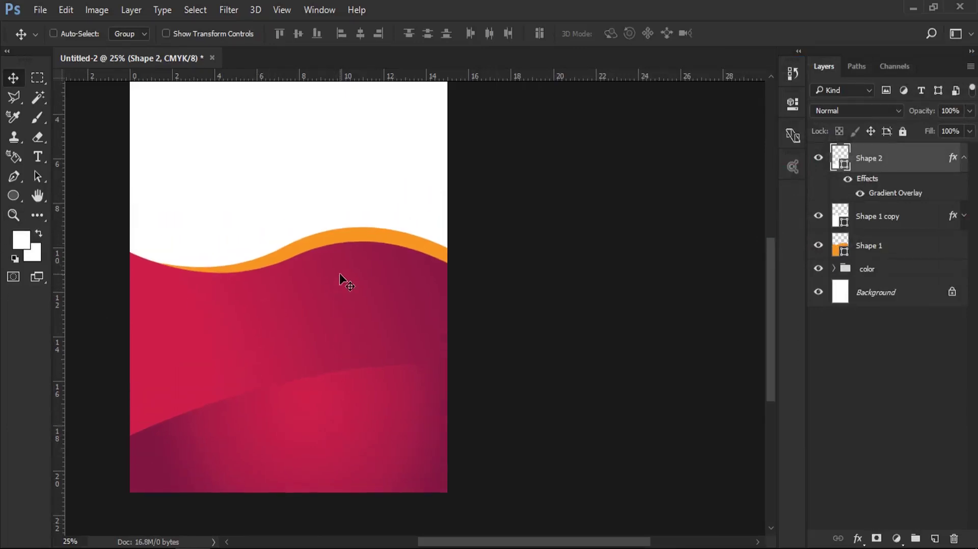
scroll(339, 273, "up", 2)
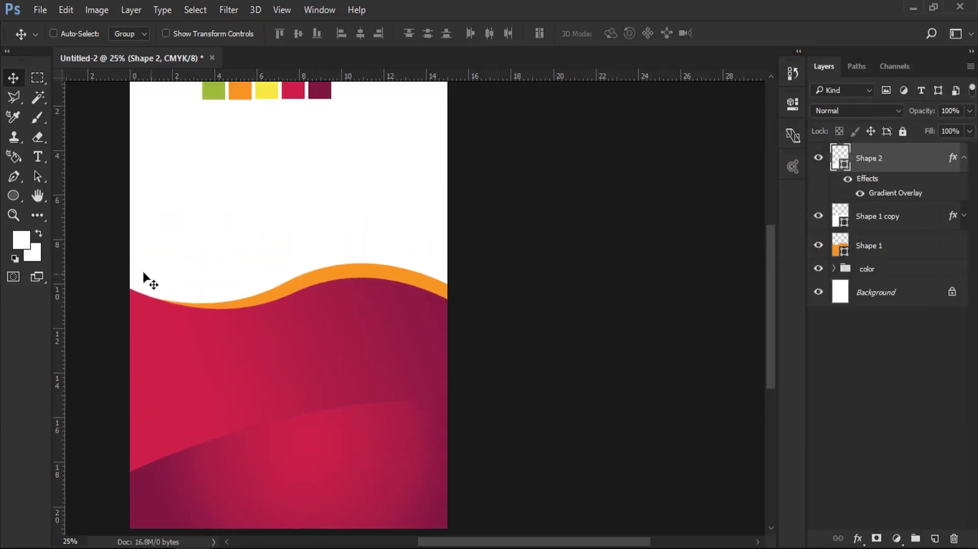
left_click(12, 213)
left_click_drag(277, 260, 349, 290)
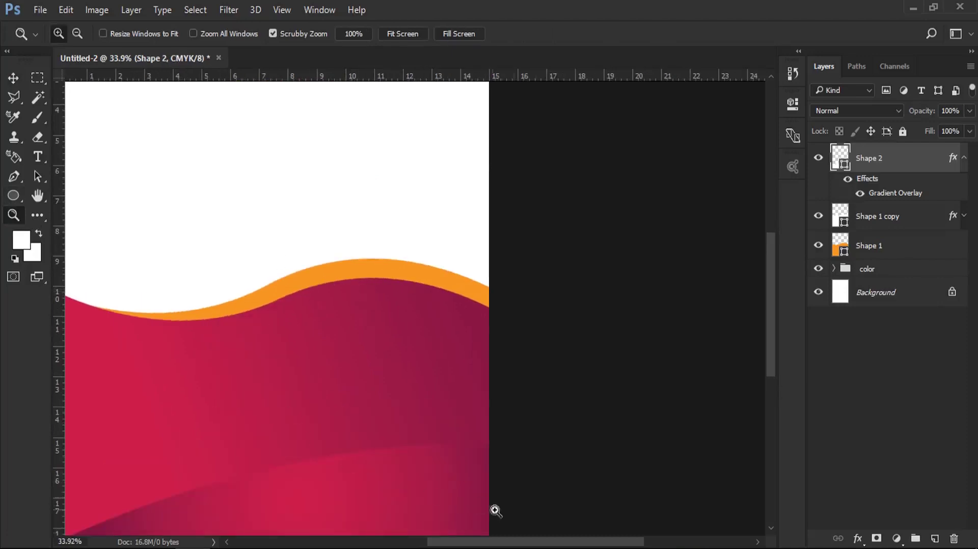
left_click_drag(512, 543, 481, 543)
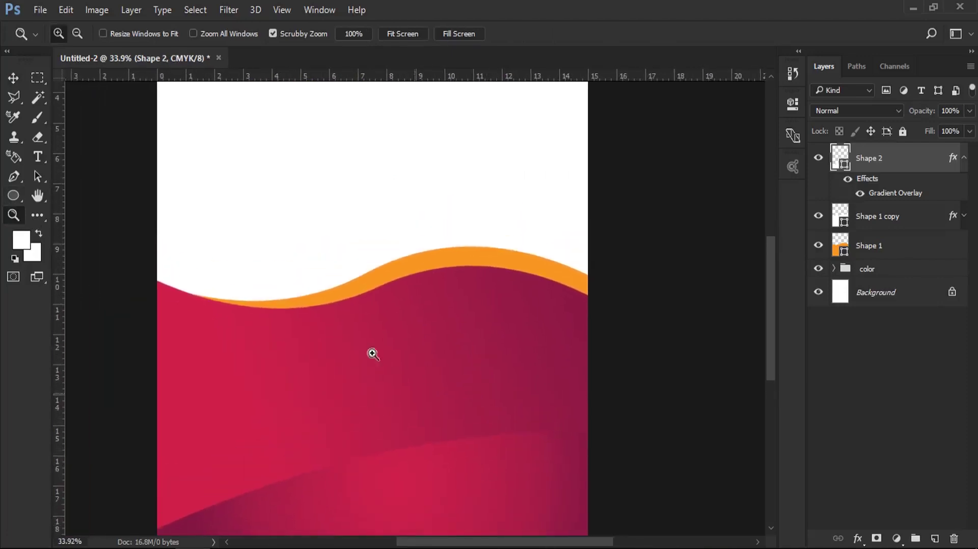
left_click_drag(14, 195, 53, 220)
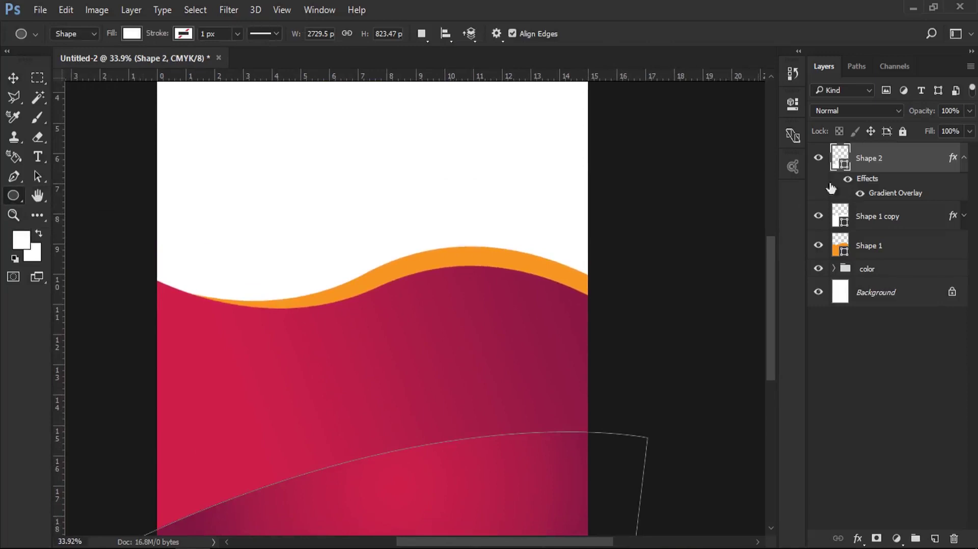
left_click(965, 158)
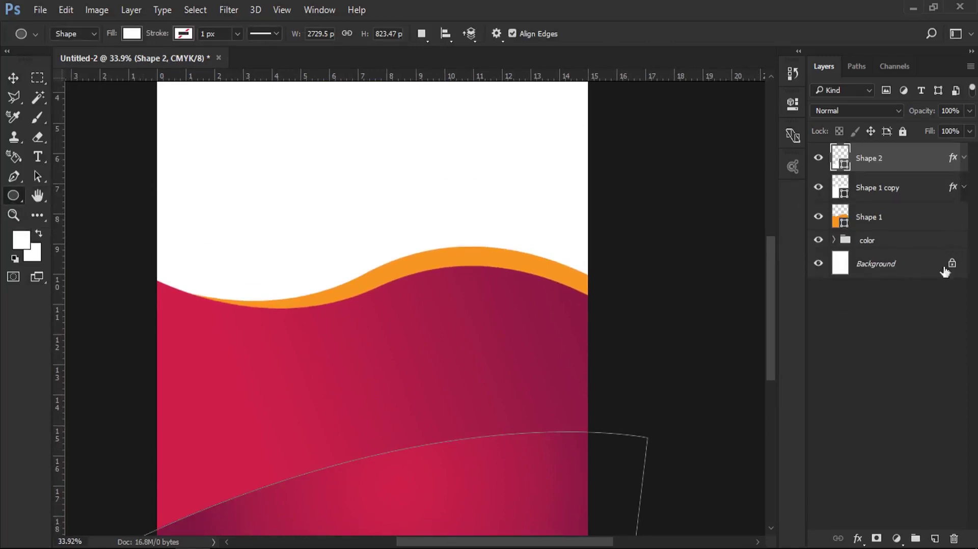
left_click(934, 538)
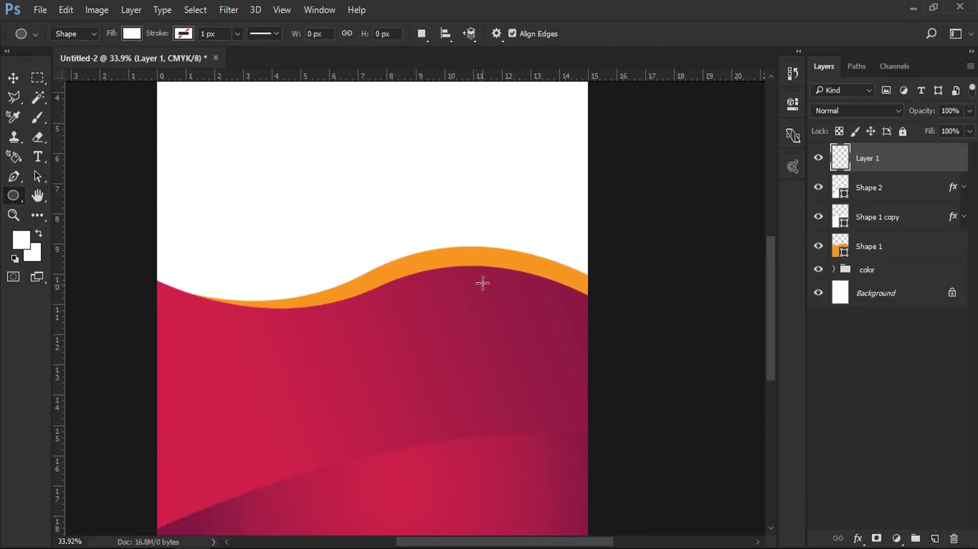
mouse_move(456, 260)
left_mouse_down()
mouse_move(496, 321)
mouse_move(543, 353)
left_mouse_up()
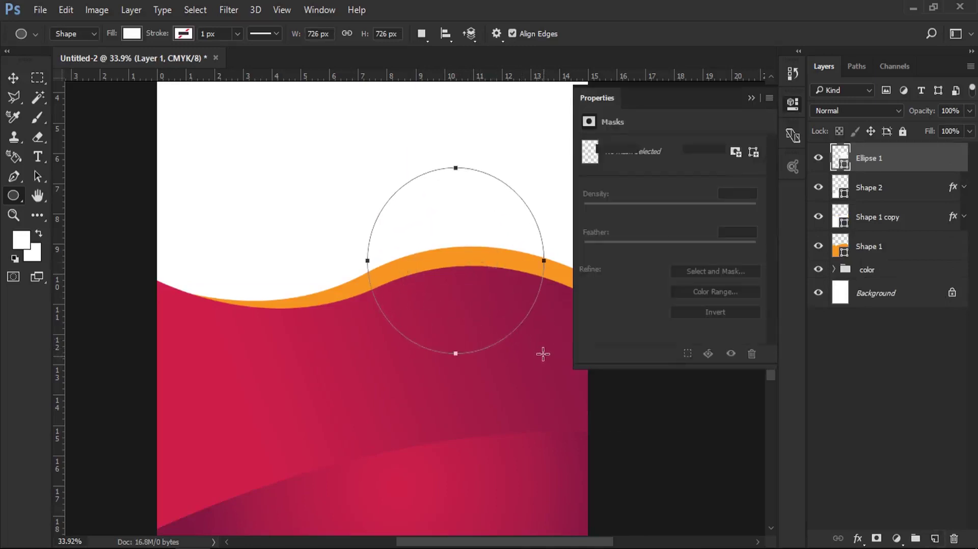
Step: Fill the Ellipse 1 circle with light green 9adc59
left_click(751, 98)
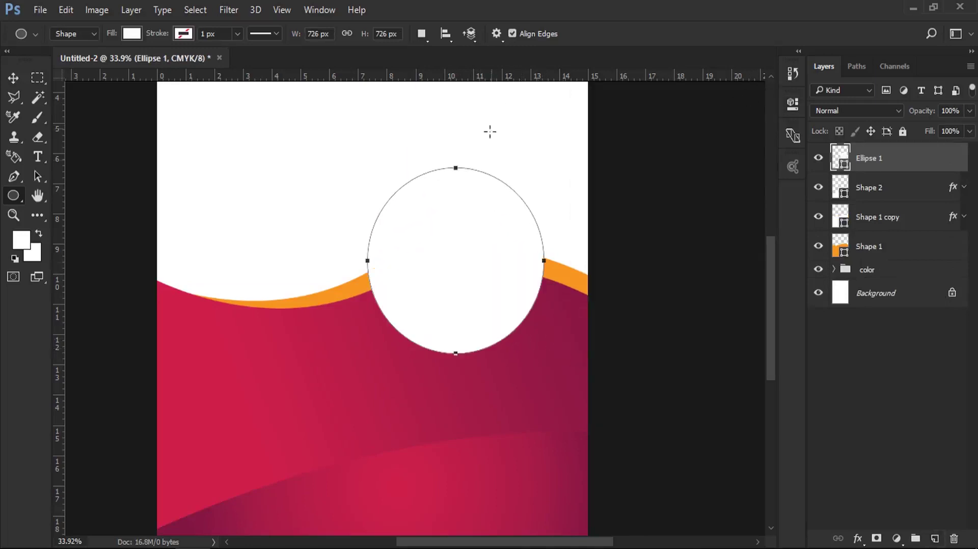
double_click(840, 159)
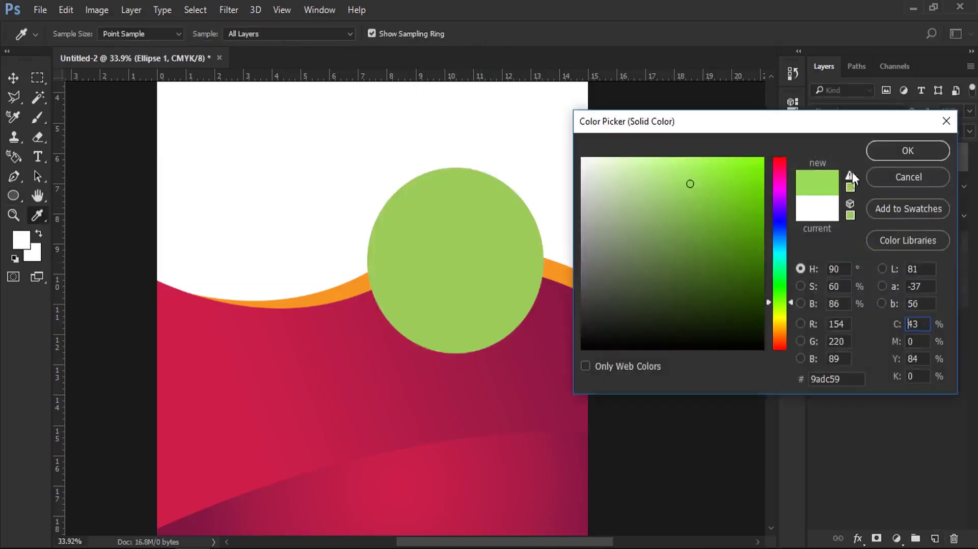
left_click(850, 176)
key("Return")
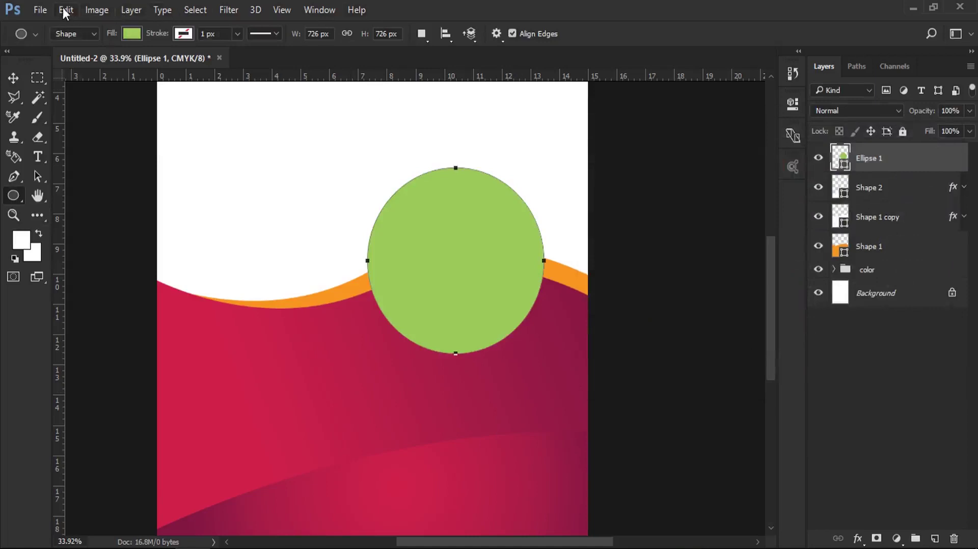
left_click(66, 10)
Step: Scale the green circle to 79% and move it down-right onto the wave
left_click(250, 314)
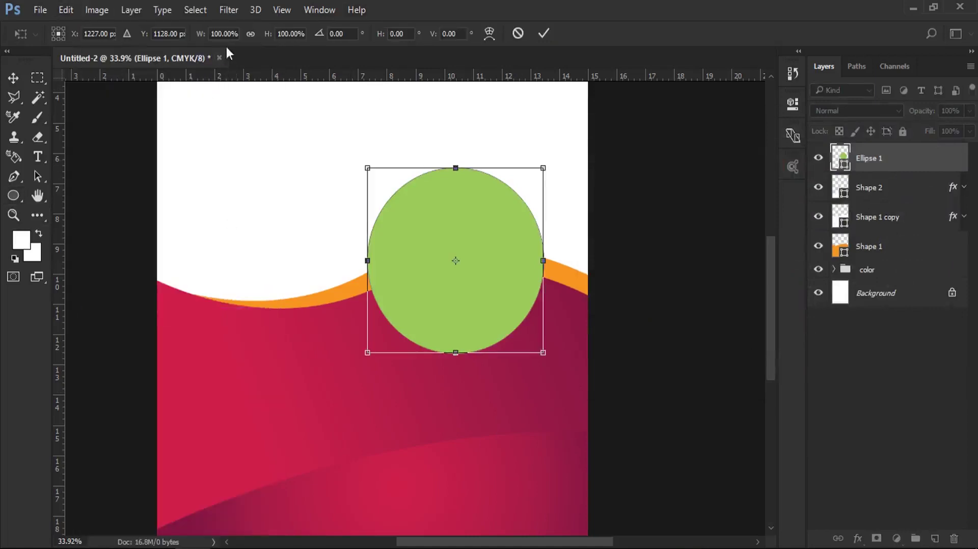
left_click_drag(206, 29, 194, 37)
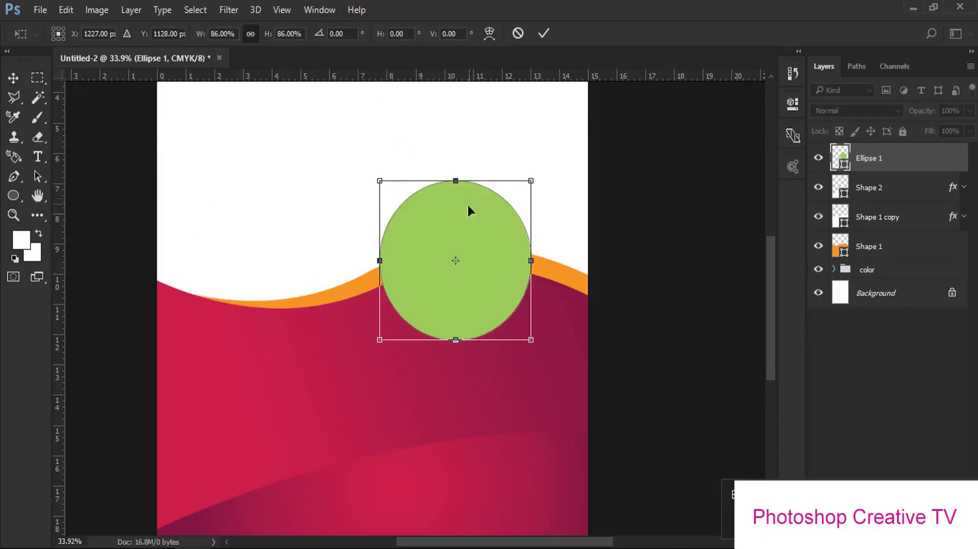
left_click_drag(466, 214, 485, 257)
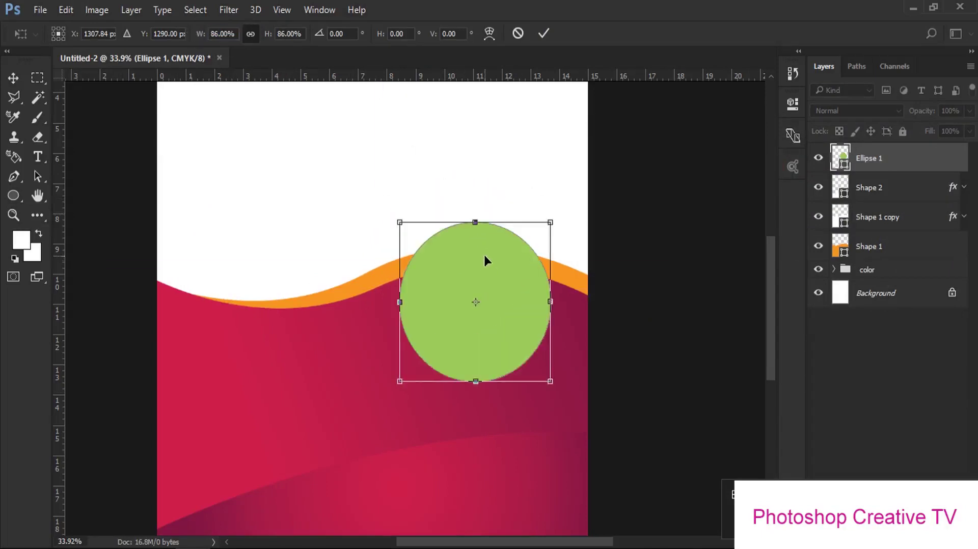
left_click_drag(197, 37, 195, 39)
left_click_drag(482, 269, 492, 257)
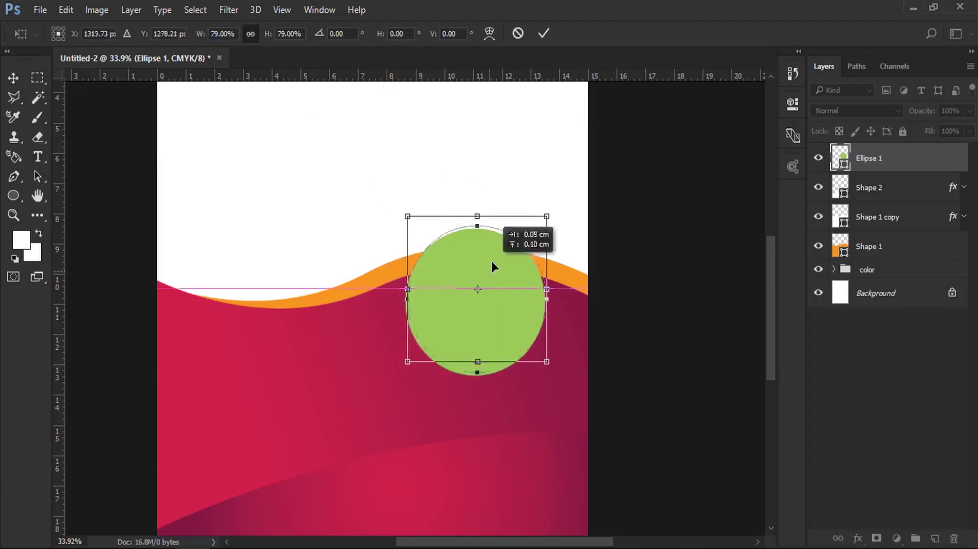
key("Return")
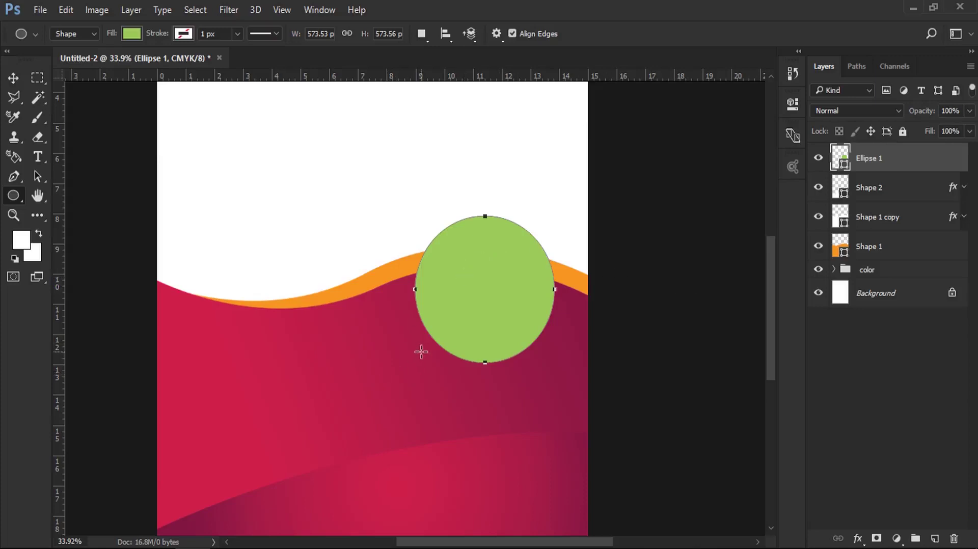
Step: Duplicate the circle layer and enlarge the lower original circle to about 110%
mouse_move(911, 167)
left_mouse_down()
mouse_move(924, 236)
mouse_move(935, 539)
left_mouse_up()
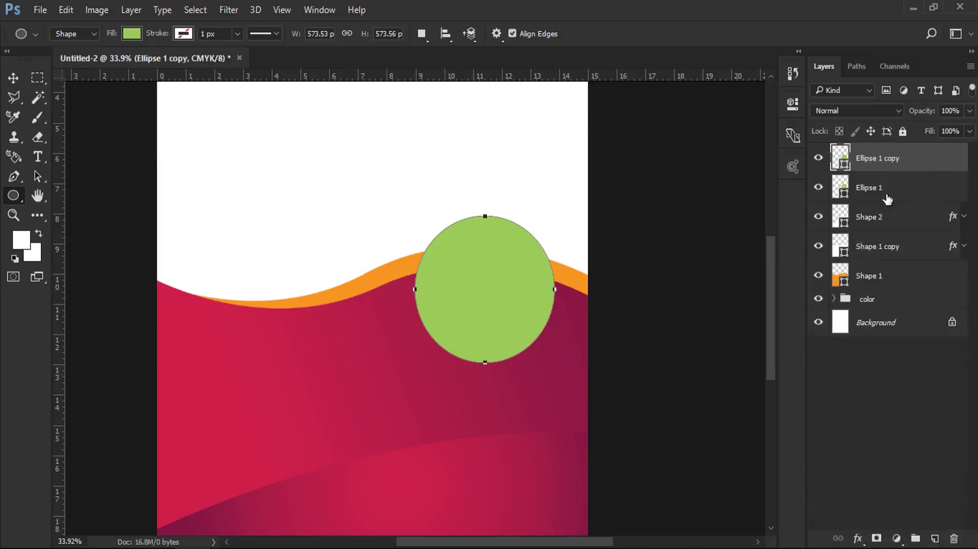
left_click(888, 187)
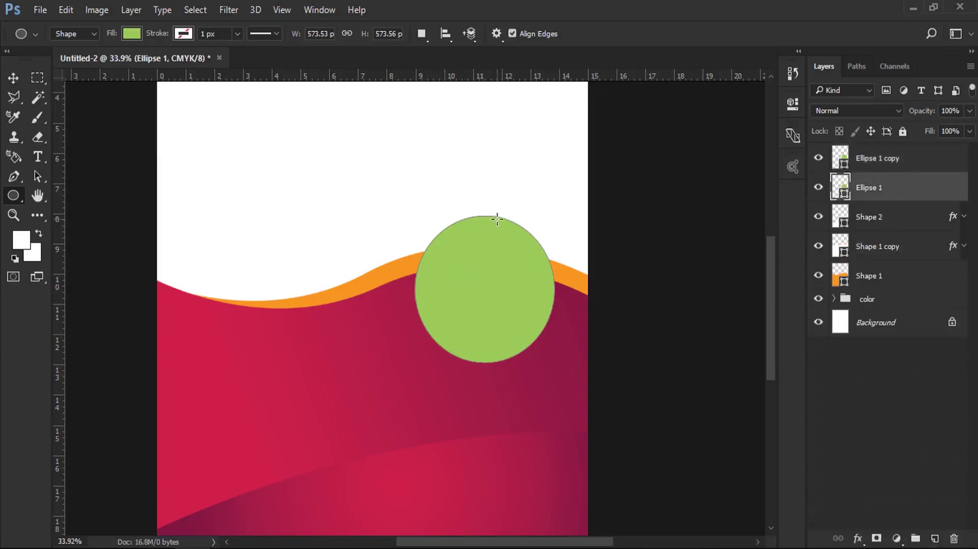
left_click(66, 10)
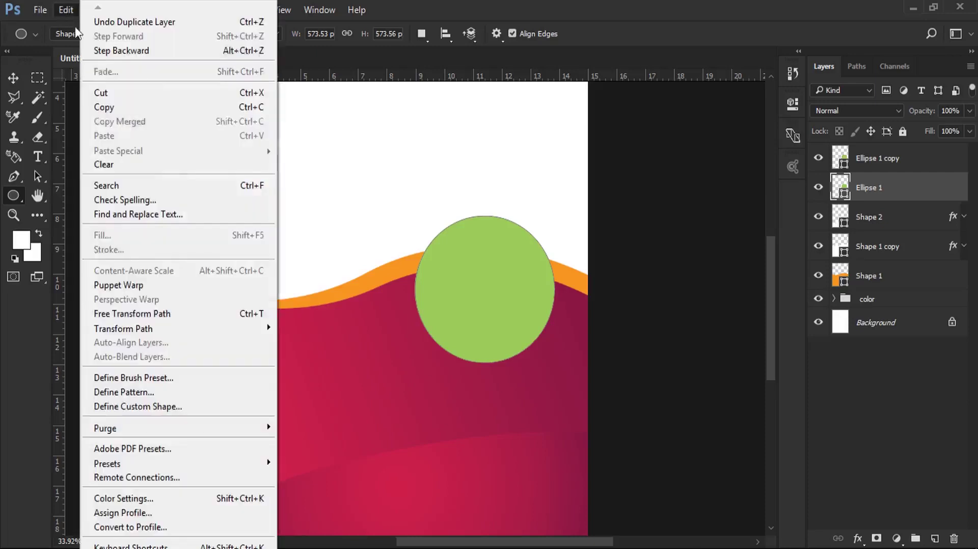
left_click(128, 313)
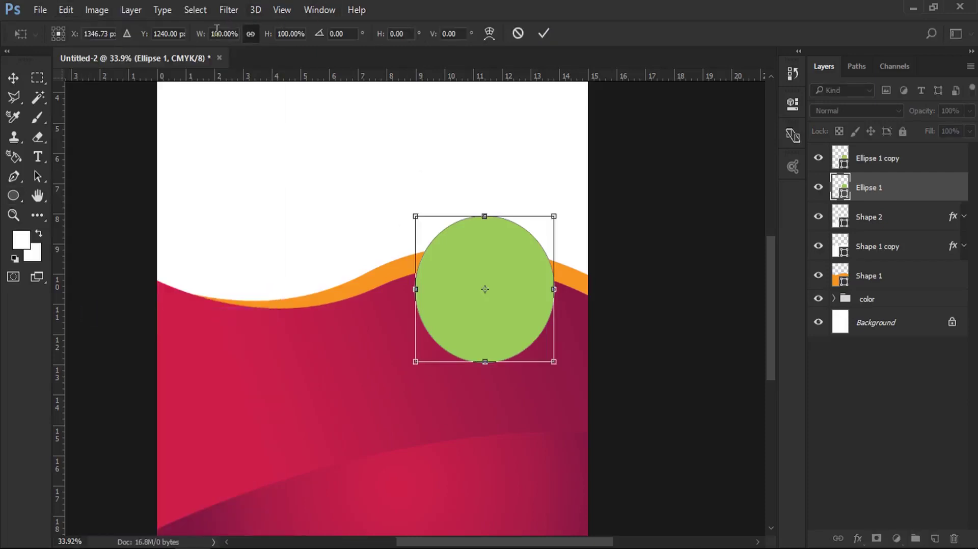
left_click_drag(202, 35, 209, 37)
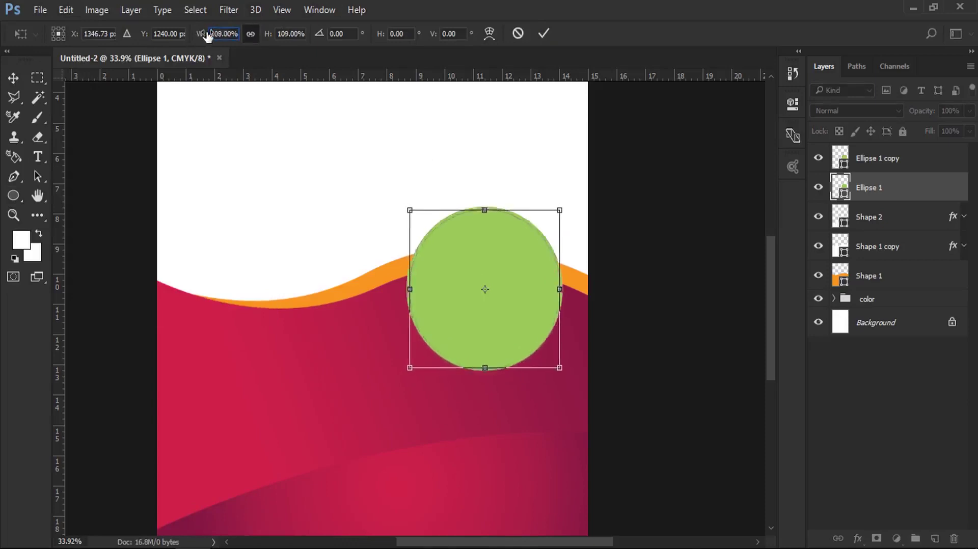
key("Return")
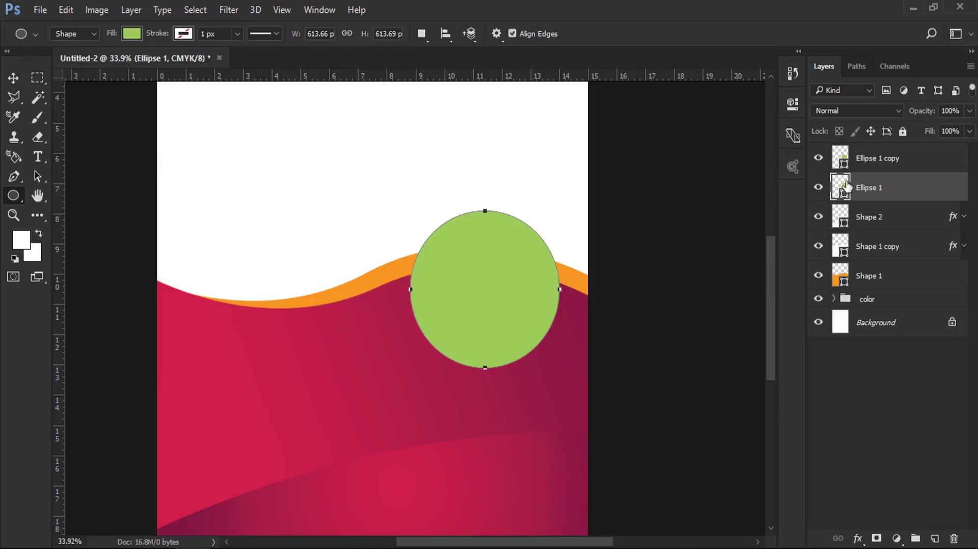
Step: Fill the lower circle dark green (81af44) and nudge it left as a shadow rim
double_click(844, 186)
left_click(694, 224)
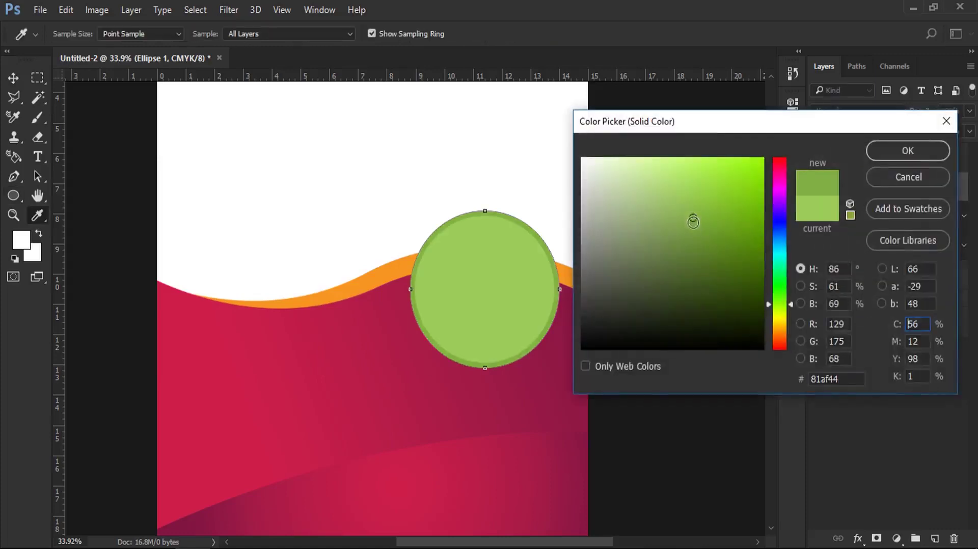
left_click(908, 151)
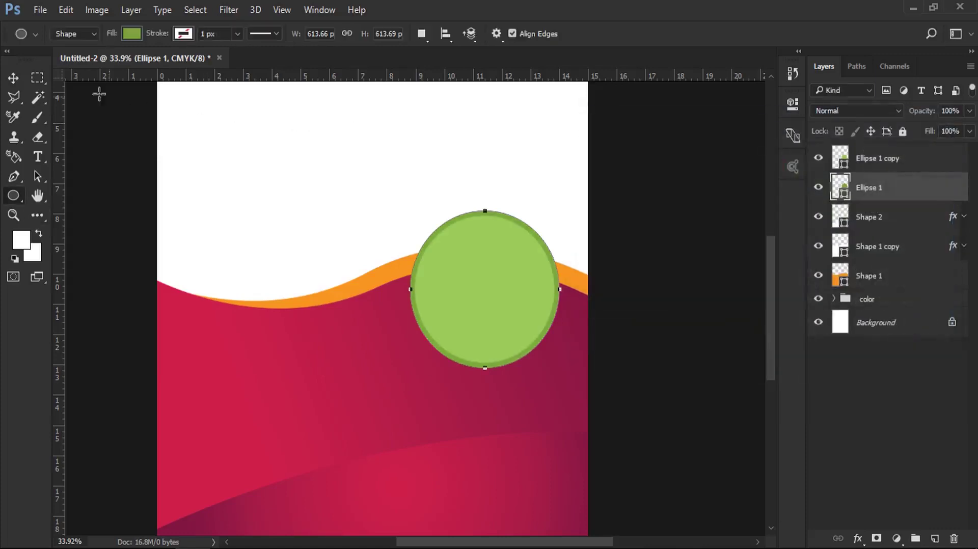
left_click(13, 78)
key("shift+Left")
key("shift+Left")
key("shift+Left")
key("Down")
key("Down")
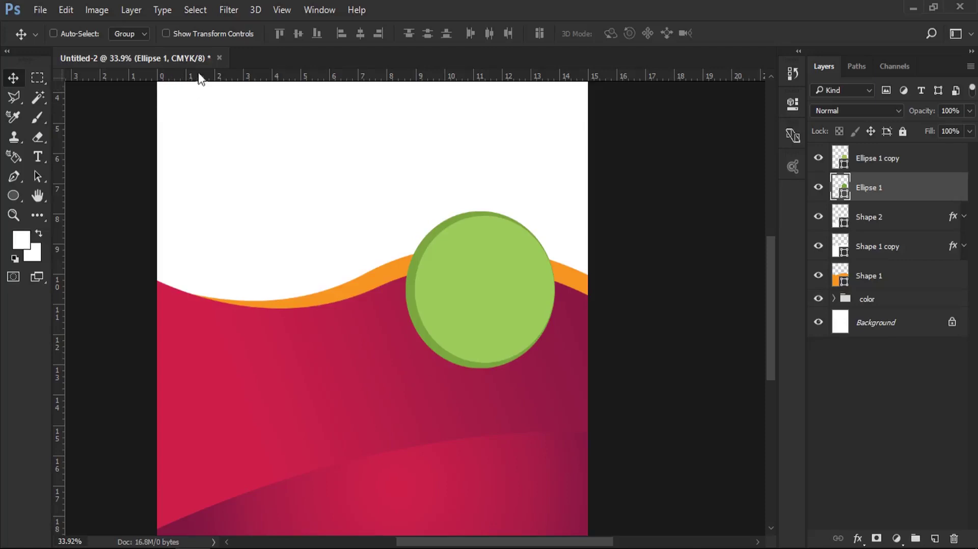
scroll(244, 387, "up", 5)
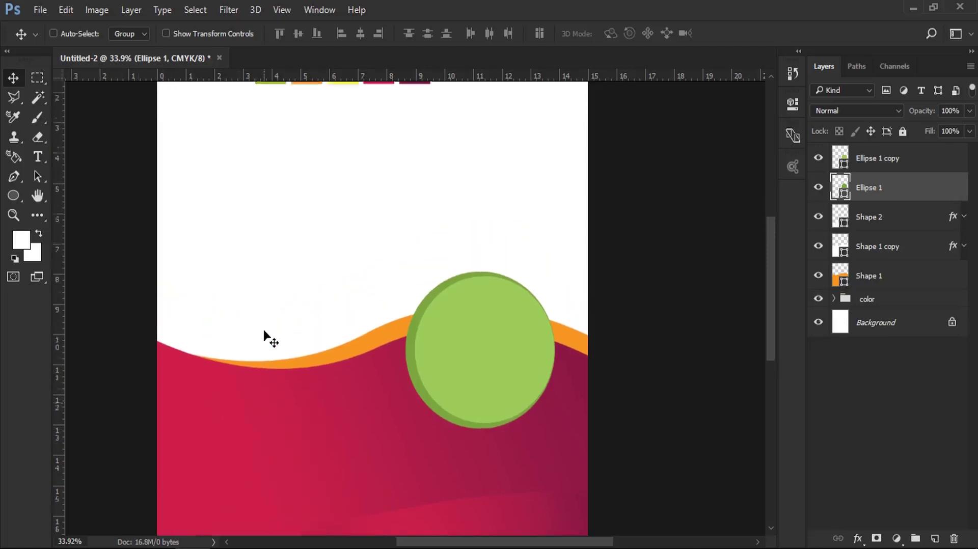
scroll(265, 336, "down", 1)
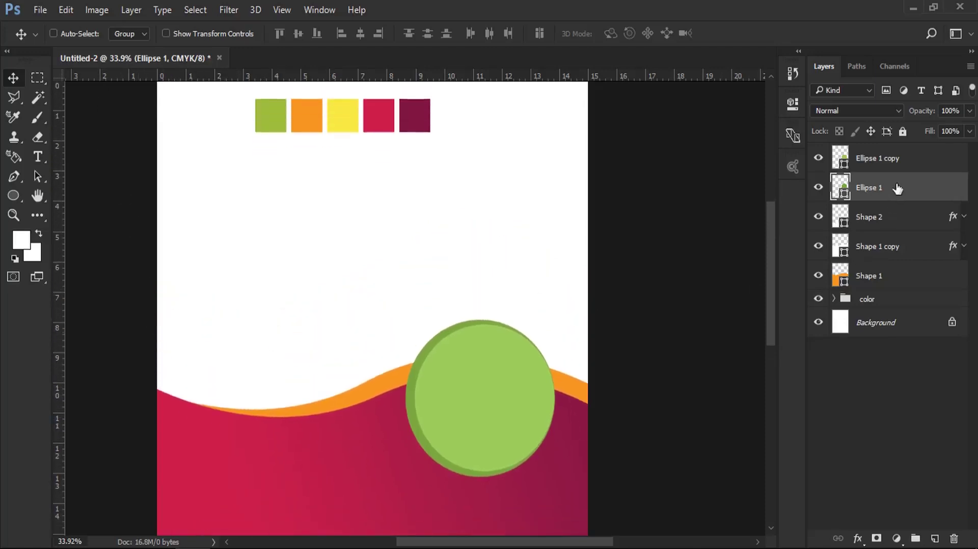
Step: Duplicate the dark circle layer and refill the lower original with a sampled green
left_click_drag(897, 195, 935, 538)
left_click(884, 219)
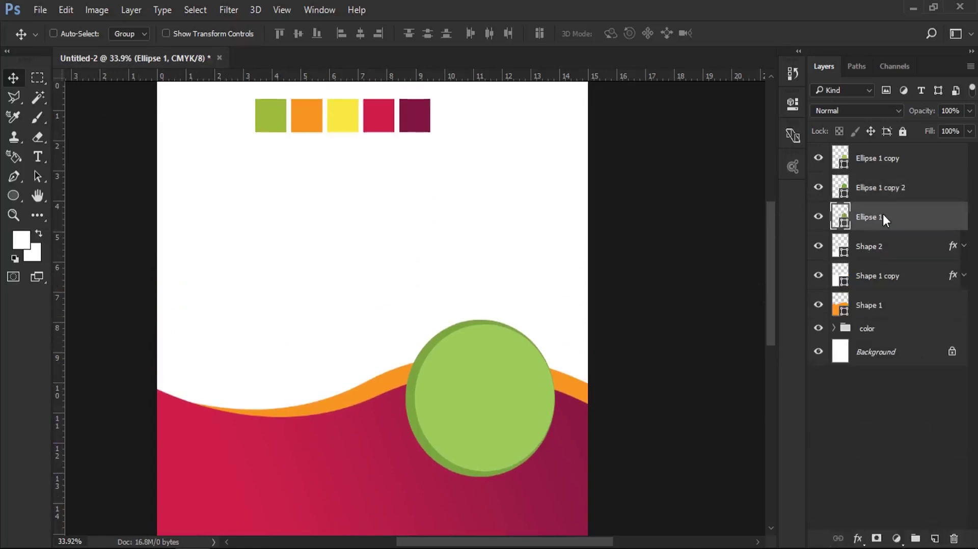
double_click(836, 214)
left_click(350, 116)
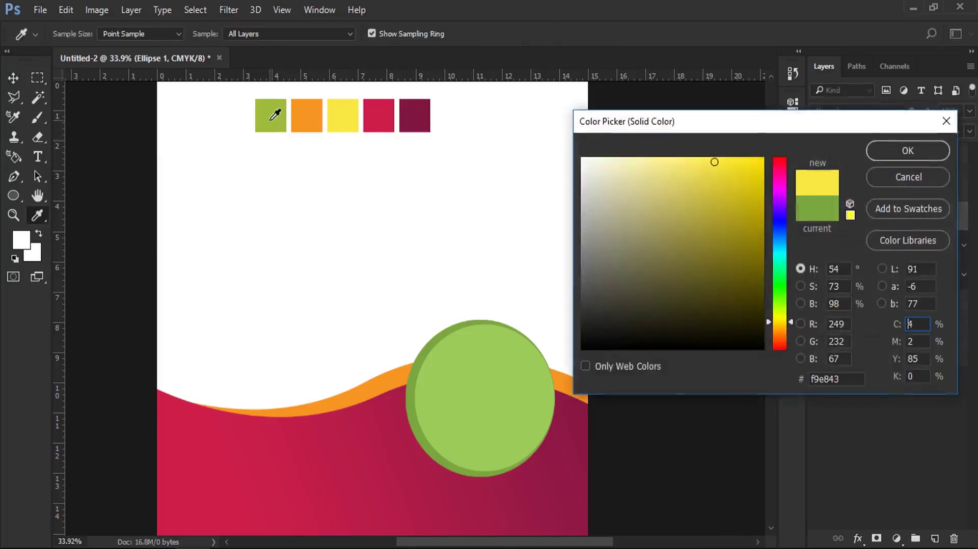
left_click(272, 120)
left_click(907, 156)
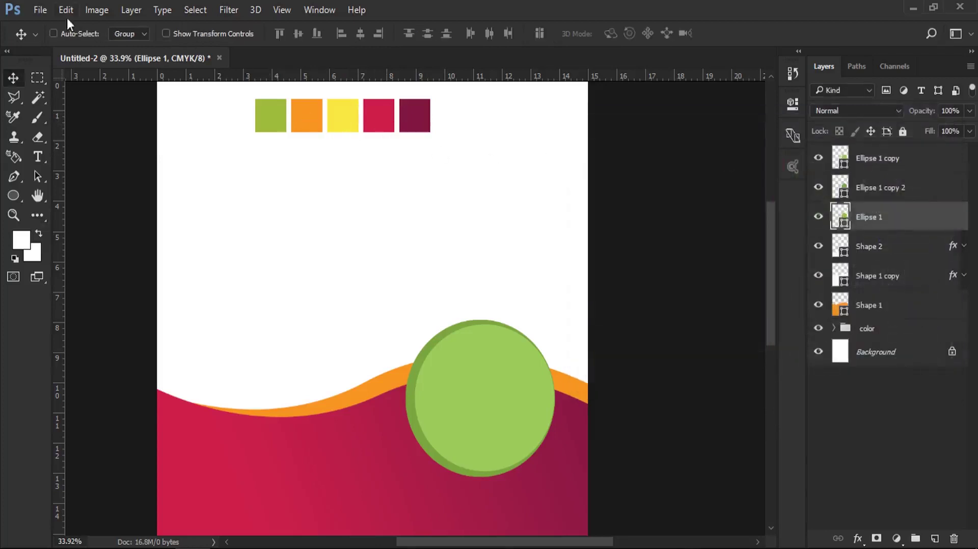
Step: Scale the back circle to 152% and shift it up and to the right
left_click(66, 10)
left_click(207, 313)
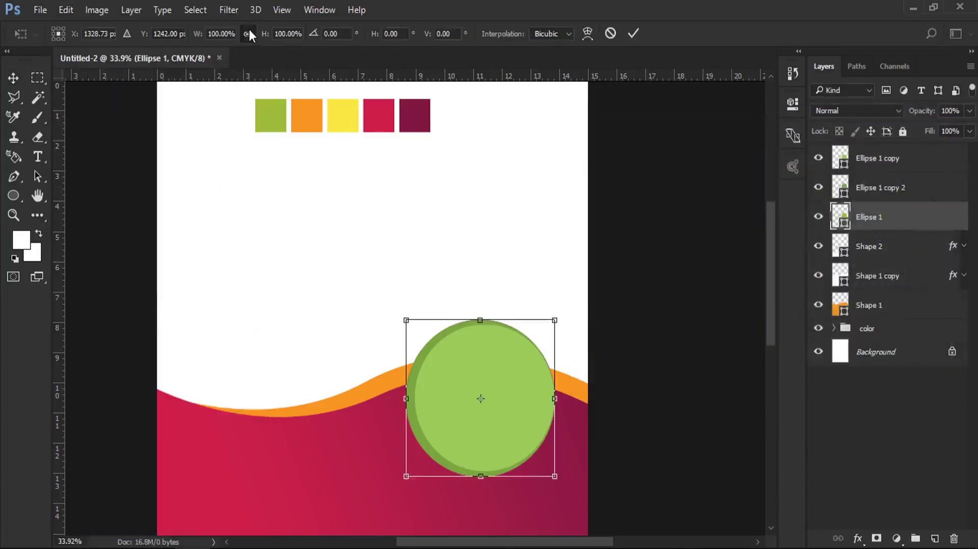
left_click_drag(198, 34, 229, 34)
left_click_drag(438, 320, 468, 298)
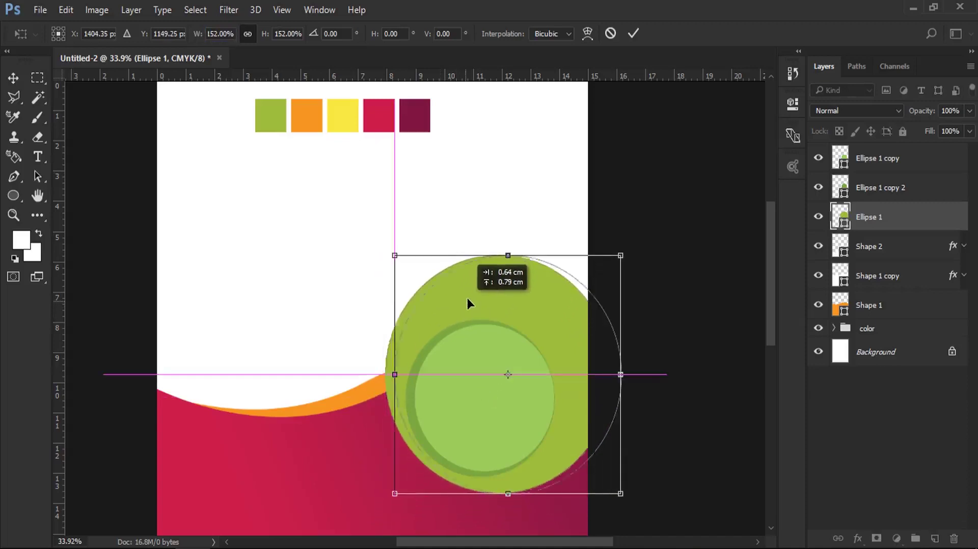
key("Return")
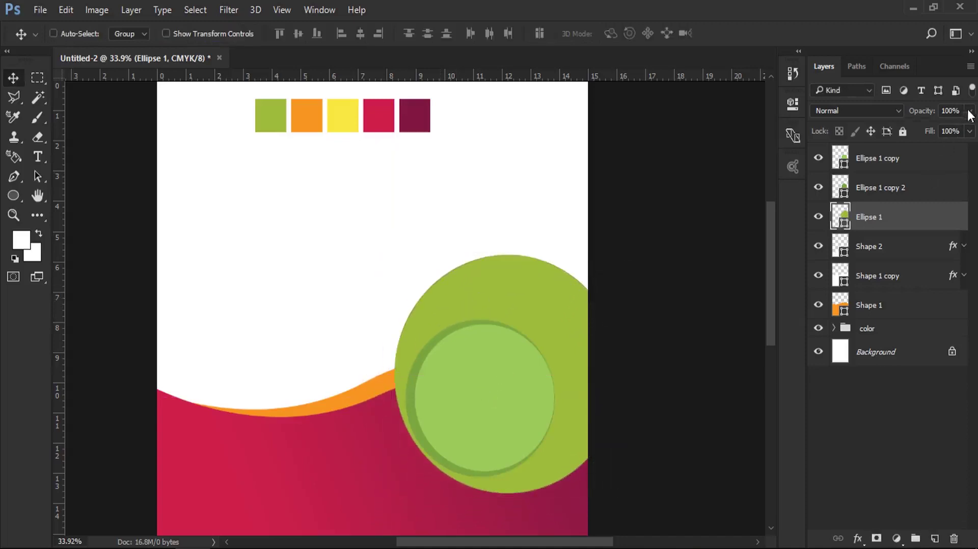
Step: Lower the back circle's opacity to about 52% and fill it bright yellow (f6e32d)
left_click_drag(944, 125, 941, 131)
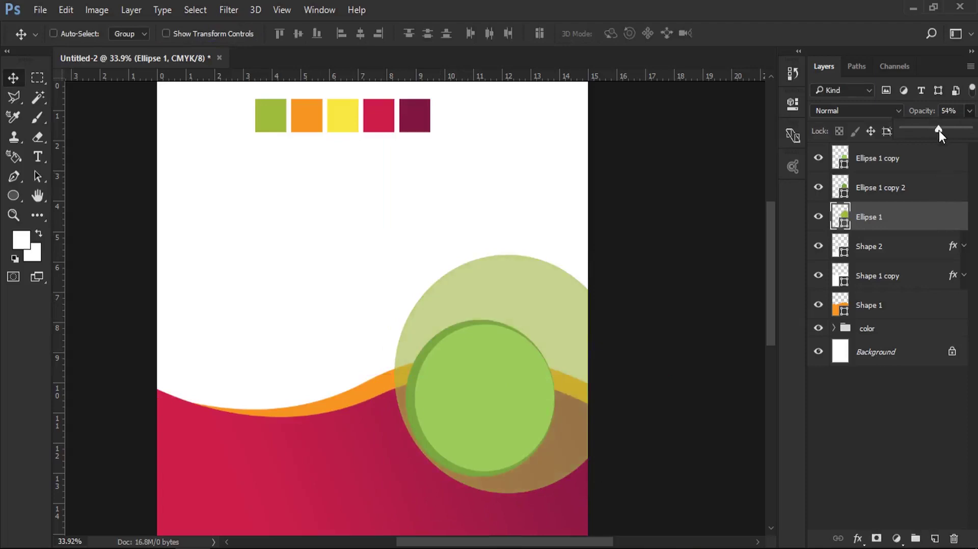
double_click(844, 213)
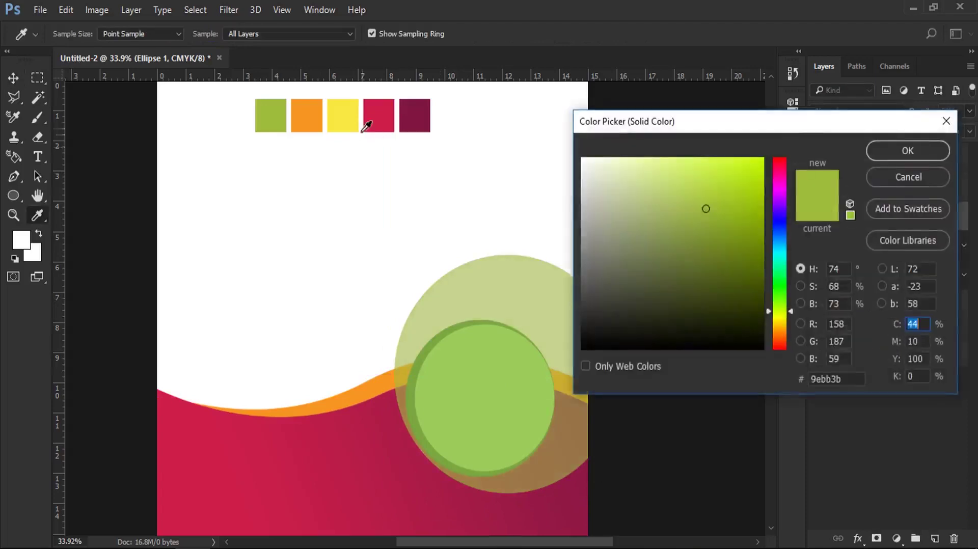
left_click(352, 123)
mouse_move(722, 174)
left_mouse_down()
mouse_move(749, 172)
mouse_move(749, 164)
mouse_move(727, 164)
left_mouse_up()
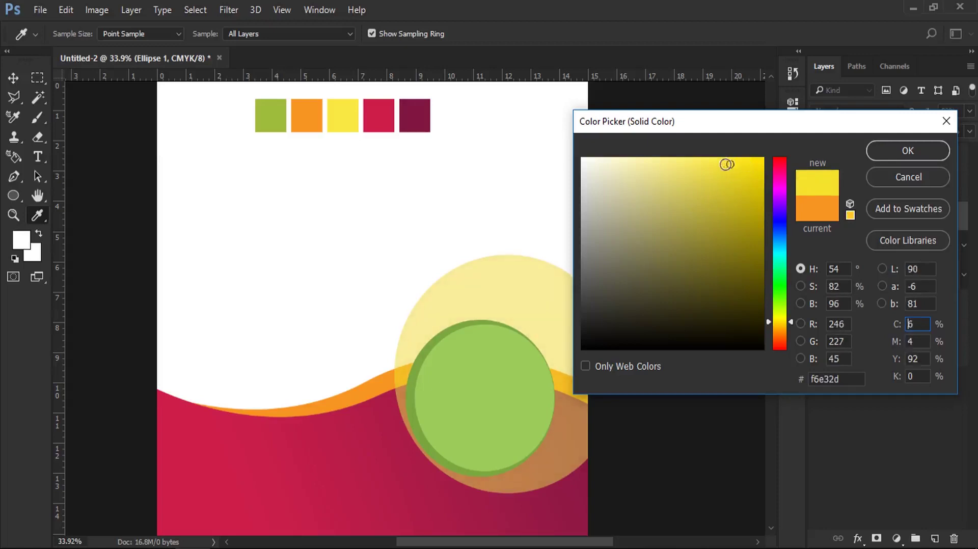
left_click(933, 151)
key("v")
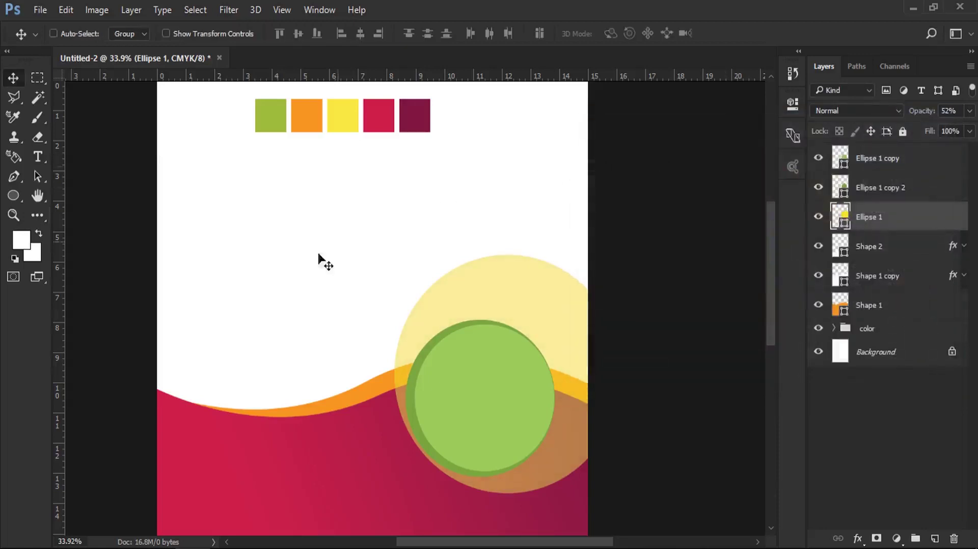
scroll(266, 292, "down", 2)
scroll(267, 291, "down", 2)
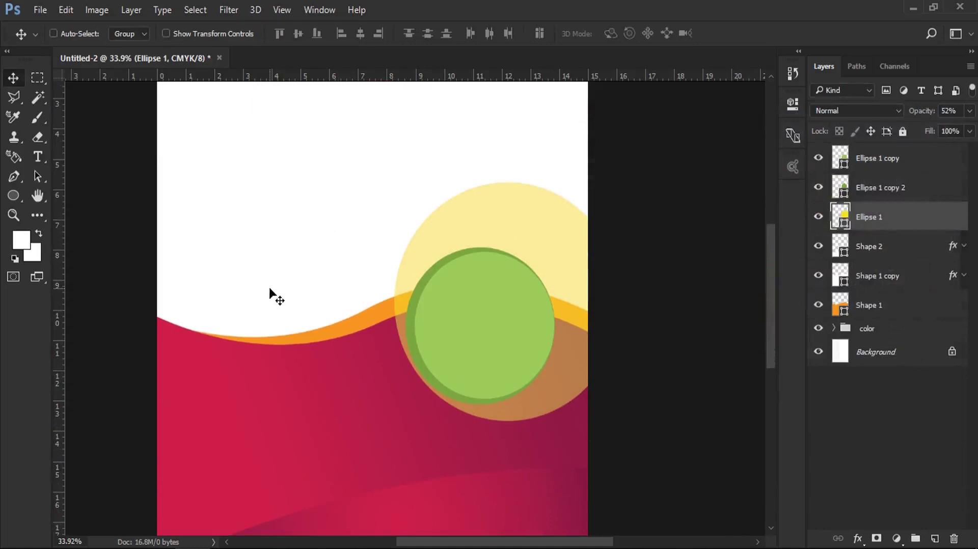
scroll(266, 295, "down", 2)
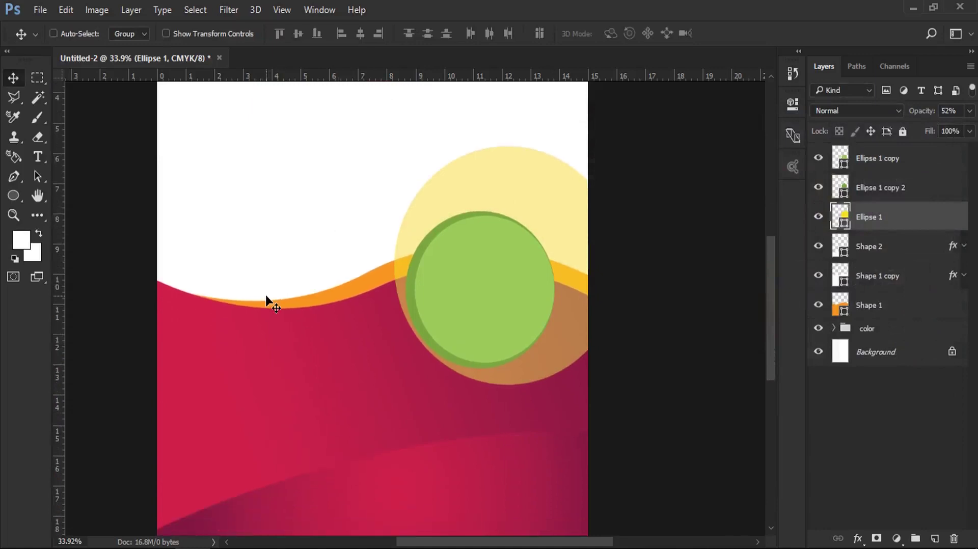
scroll(266, 296, "down", 1)
scroll(273, 297, "up", 3)
scroll(273, 298, "up", 4)
scroll(272, 294, "up", 2)
scroll(272, 294, "down", 1)
scroll(273, 295, "down", 1)
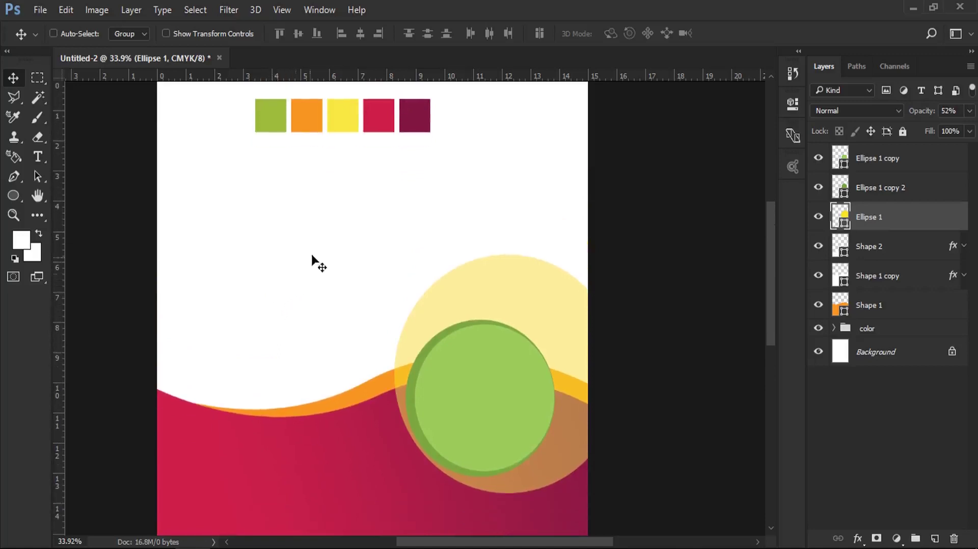
Step: Delete the 'color' swatch group and drag sopa-de-mariscos from the Food folder onto the canvas
right_click(380, 128)
left_click(402, 131)
mouse_move(912, 331)
left_mouse_down()
mouse_move(963, 528)
mouse_move(954, 539)
left_mouse_up()
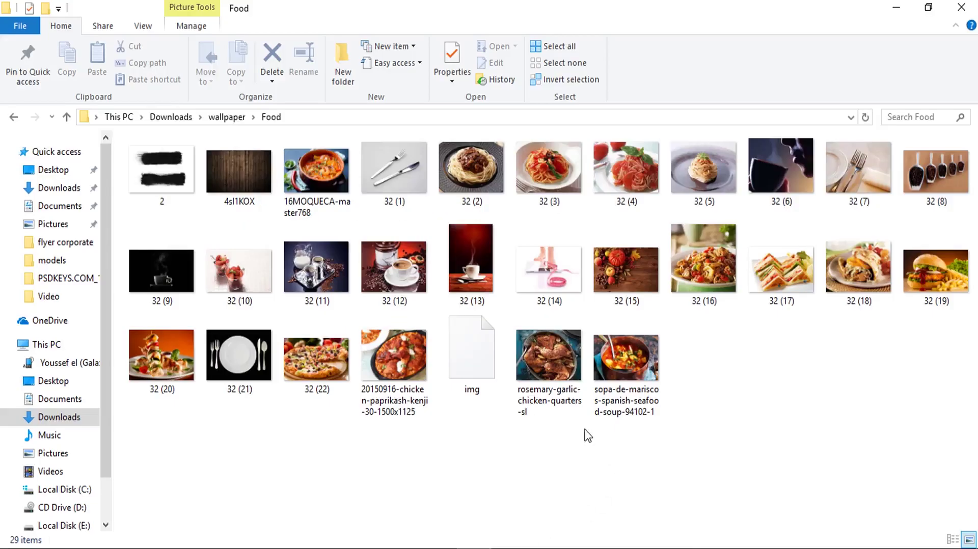
mouse_move(623, 365)
left_mouse_down()
mouse_move(185, 548)
mouse_move(347, 239)
left_mouse_up()
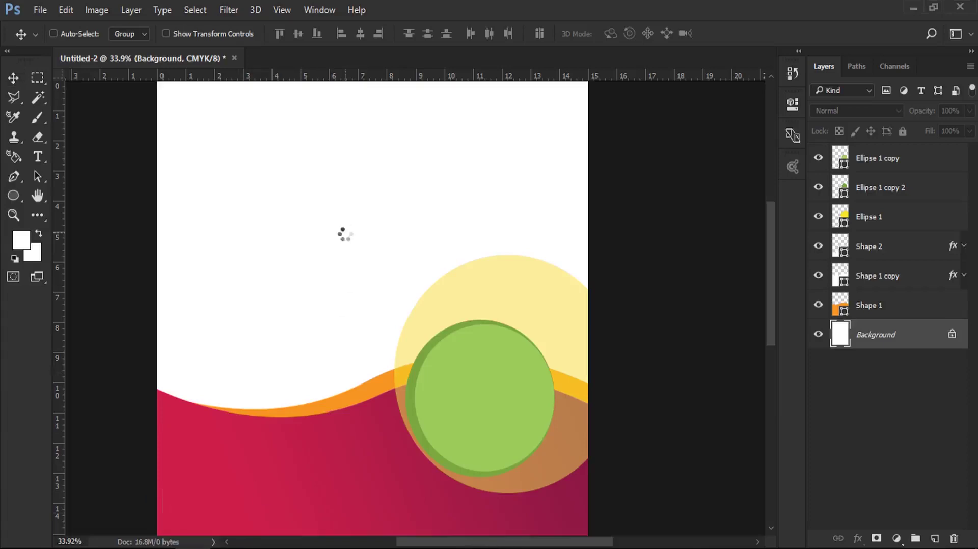
Step: Move the seafood soup photo higher, commit it, and select the Custom Shape Tool
scroll(348, 244, "up", 1)
scroll(352, 248, "up", 1)
left_click_drag(370, 266, 375, 240)
key("Return")
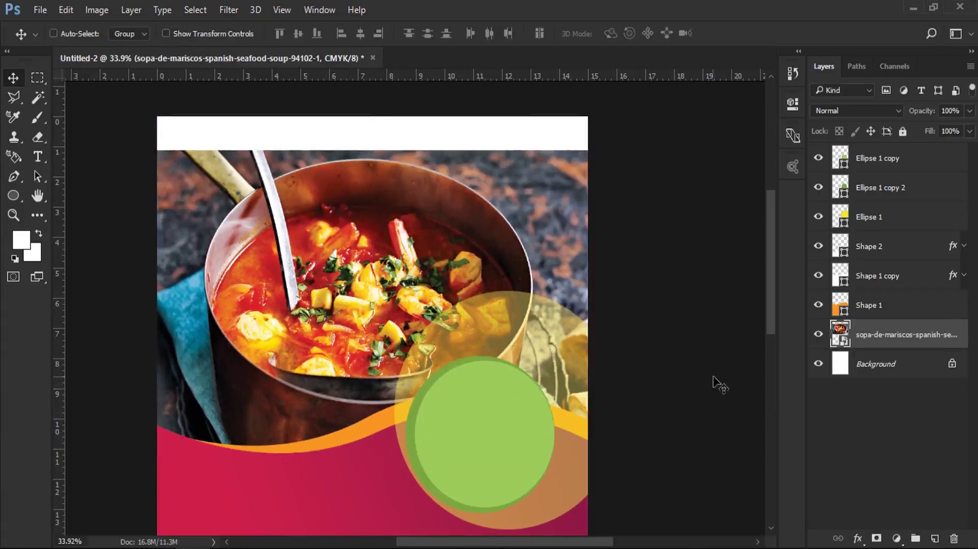
right_click(18, 202)
left_click(60, 235)
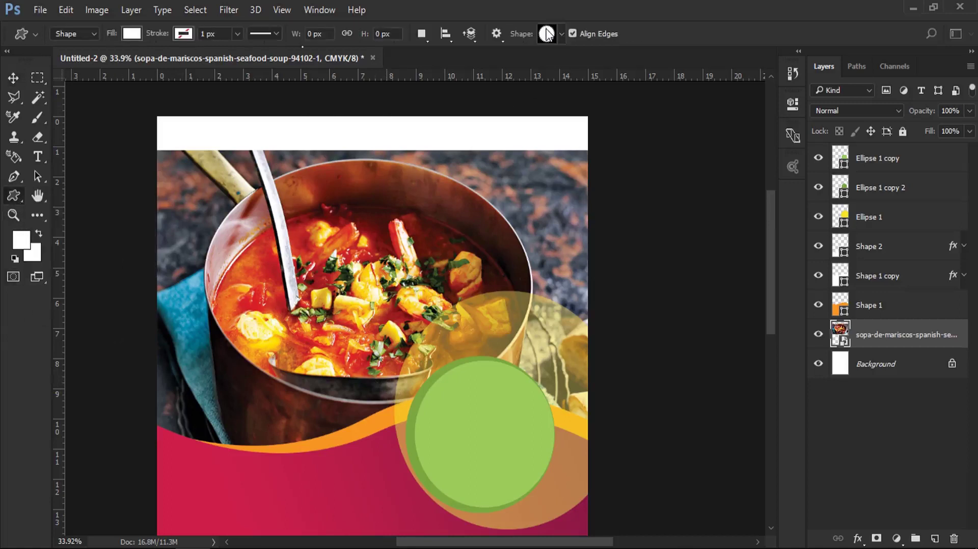
Step: Choose the stamp-edged rectangle from the custom Shape picker
left_click(548, 34)
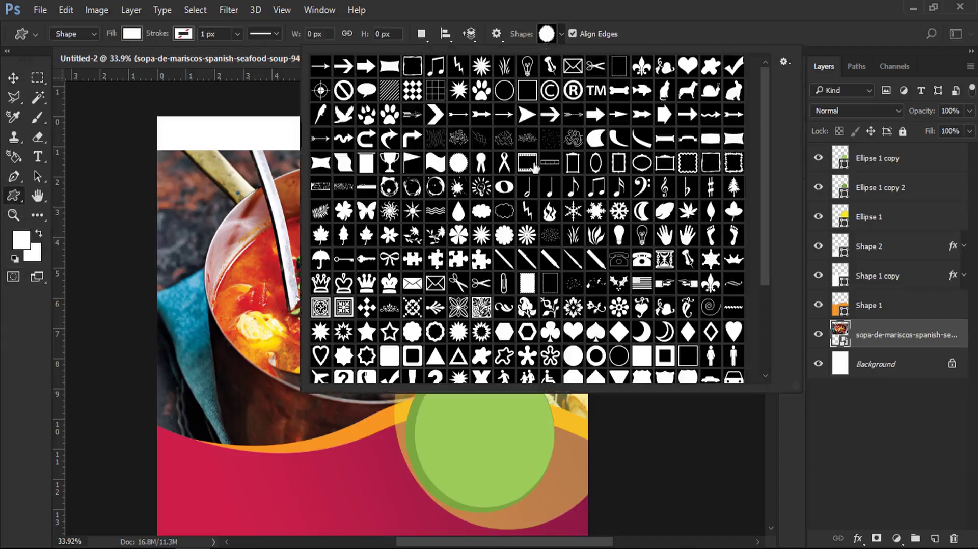
scroll(540, 186, "down", 1)
scroll(539, 188, "down", 1)
scroll(540, 188, "down", 1)
scroll(540, 187, "down", 1)
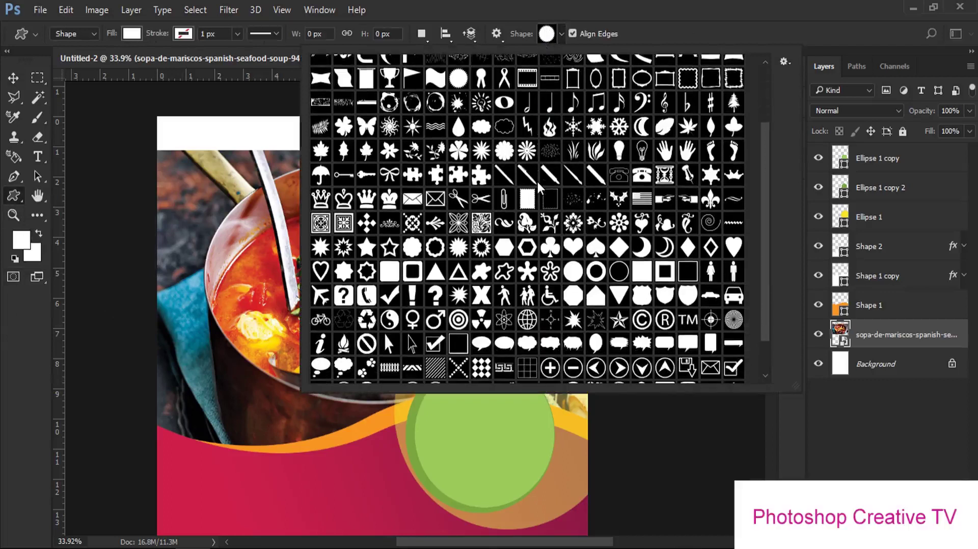
scroll(541, 184, "down", 1)
scroll(539, 185, "up", 3)
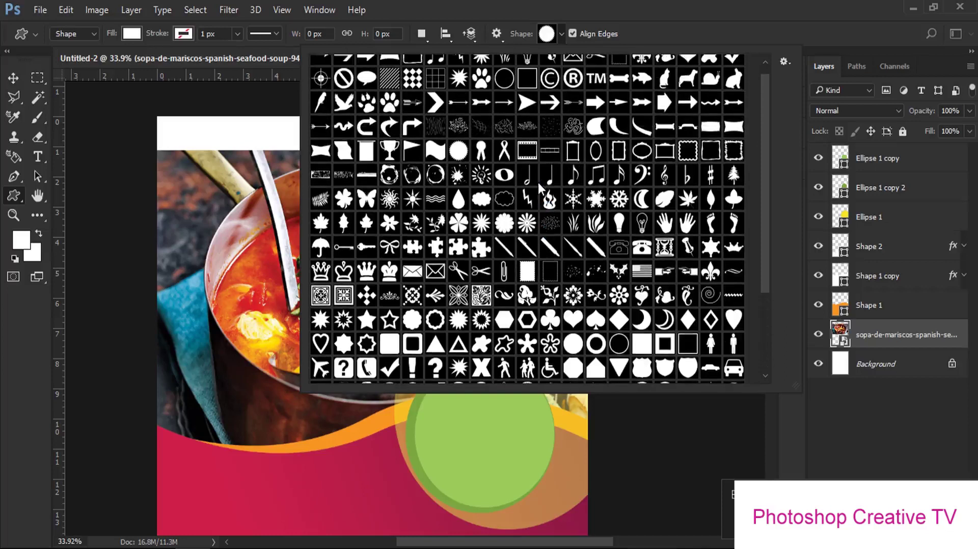
scroll(538, 182, "up", 2)
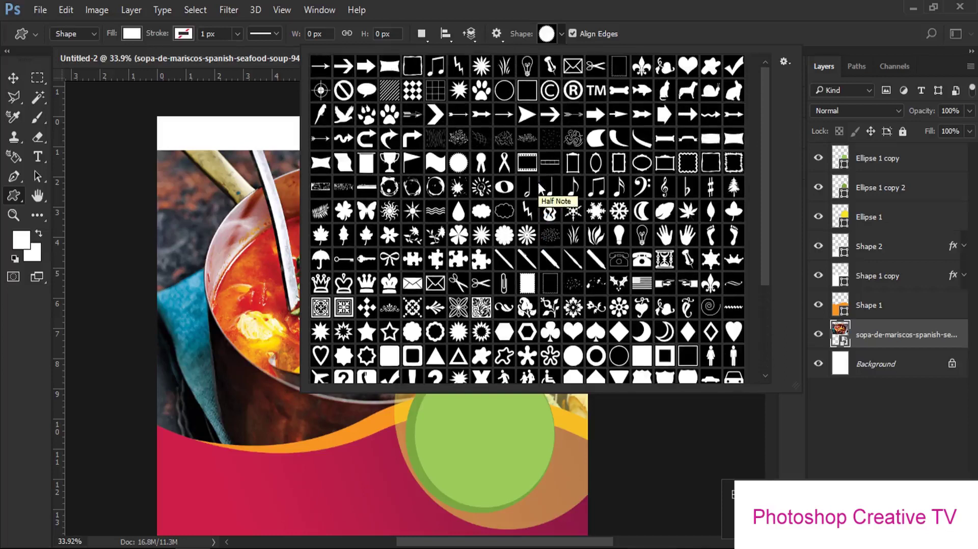
scroll(538, 183, "down", 1)
left_click(527, 272)
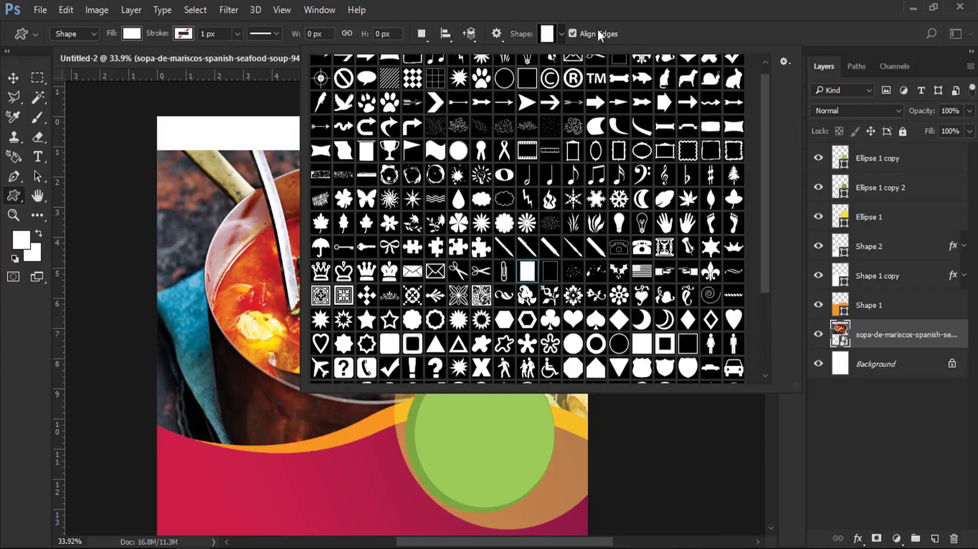
left_click(578, 7)
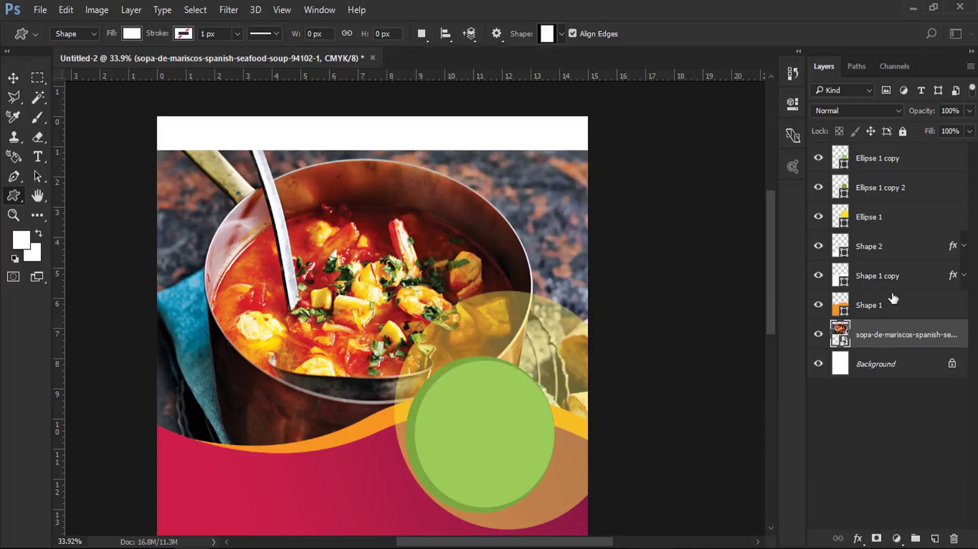
Step: Add a new layer and draw the stamp-edged shape across the flyer's upper left
left_click(934, 541)
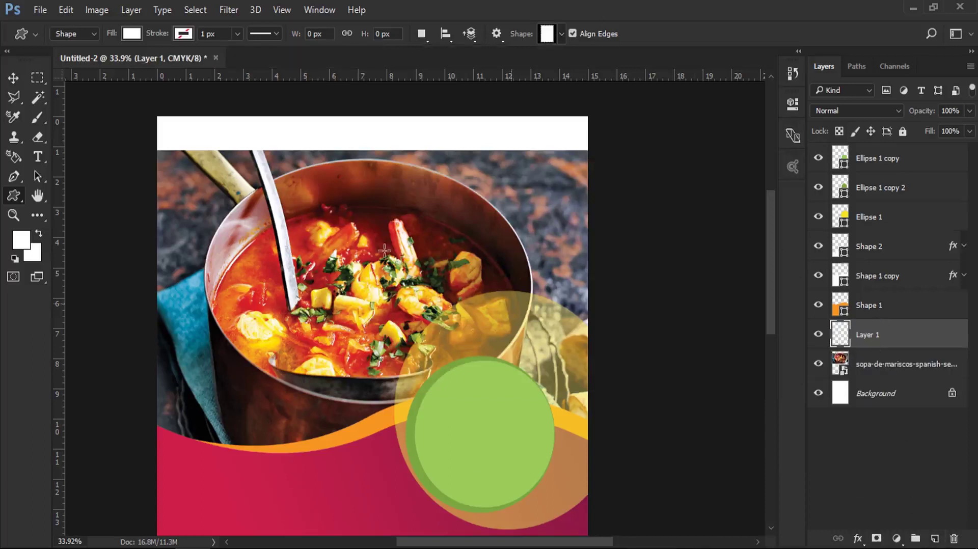
mouse_move(138, 93)
left_mouse_down()
mouse_move(457, 251)
mouse_move(459, 272)
left_mouse_up()
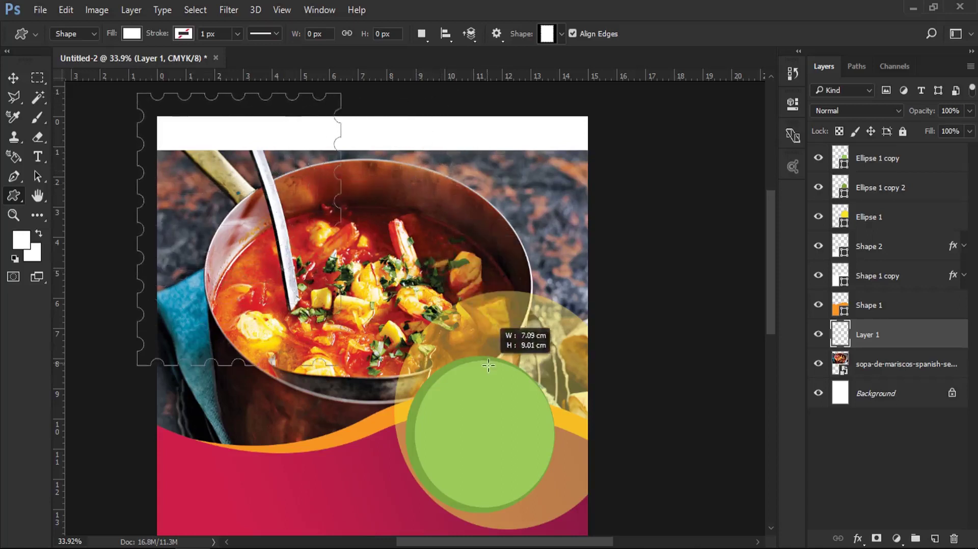
left_click_drag(459, 272, 478, 270)
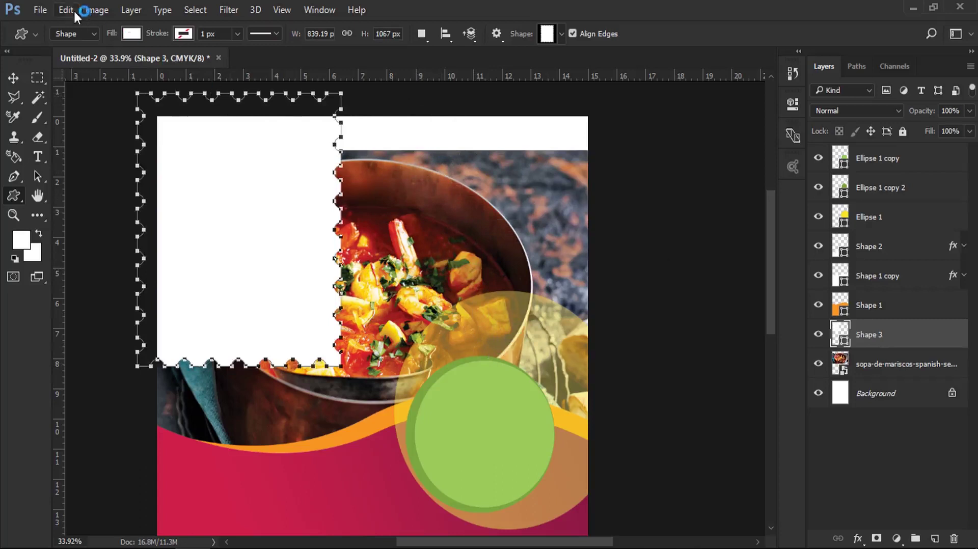
Step: Rotate the stamp-edged shape with Free Transform
left_click(75, 10)
left_click(244, 312)
mouse_move(389, 109)
left_mouse_down()
mouse_move(407, 178)
mouse_move(232, 298)
mouse_move(253, 115)
left_mouse_up()
key("Return")
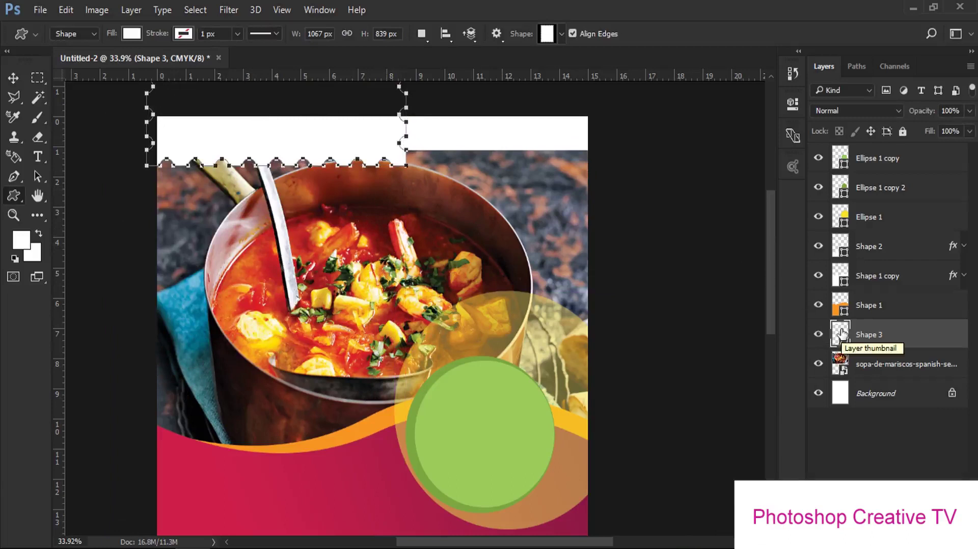
Step: Fill the stamp-edged shape with a light pink sampled from the flyer's wave
double_click(841, 333)
left_click(256, 482)
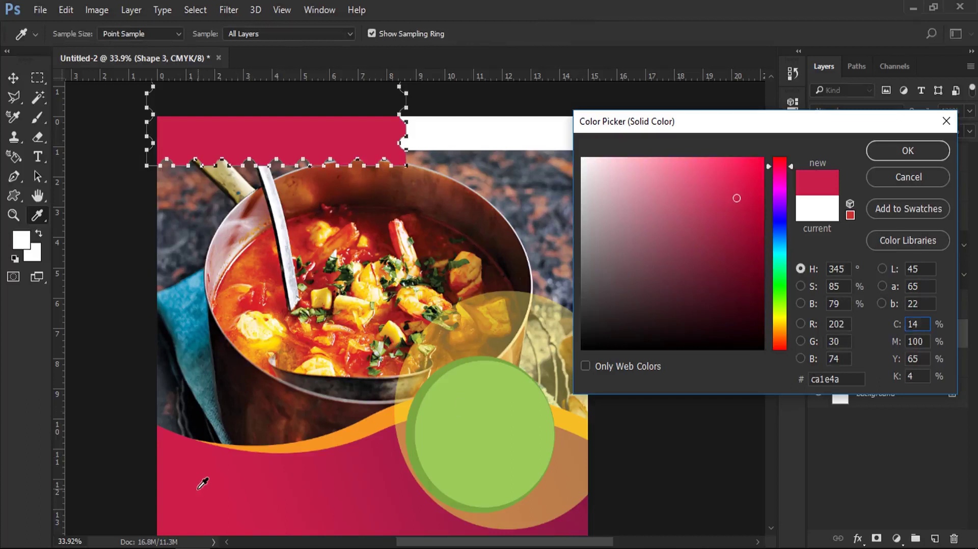
left_click(743, 165)
left_click_drag(744, 165, 725, 159)
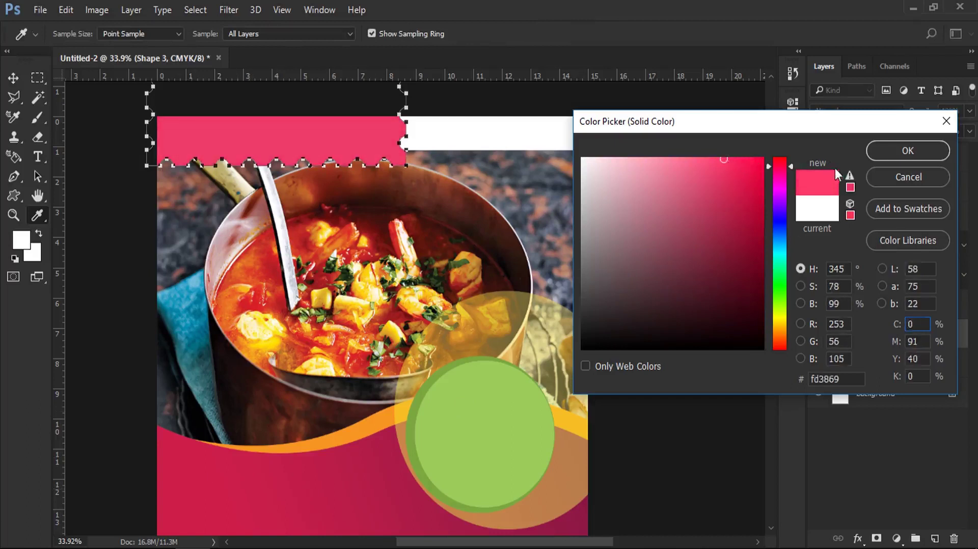
left_click(707, 165)
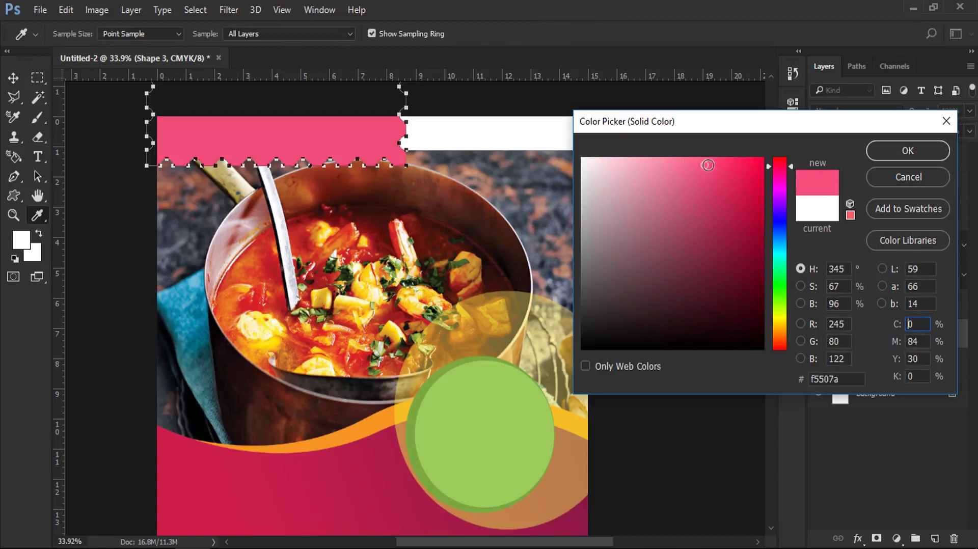
left_click(908, 176)
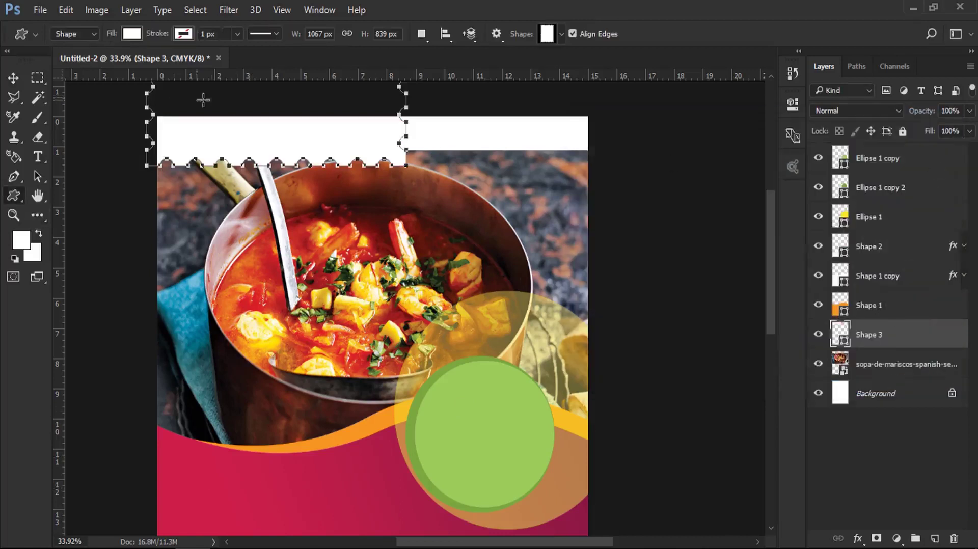
double_click(841, 334)
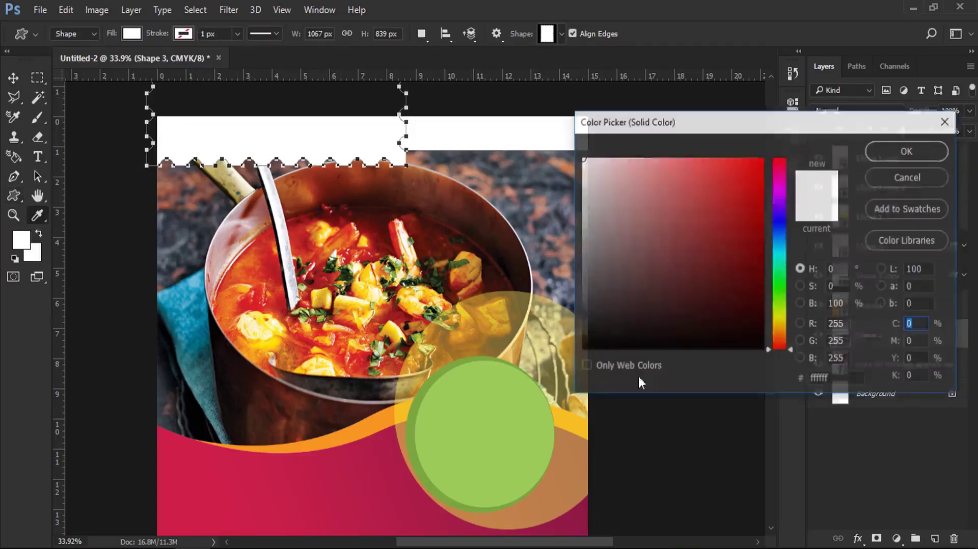
left_click(209, 467)
left_click_drag(712, 159, 692, 160)
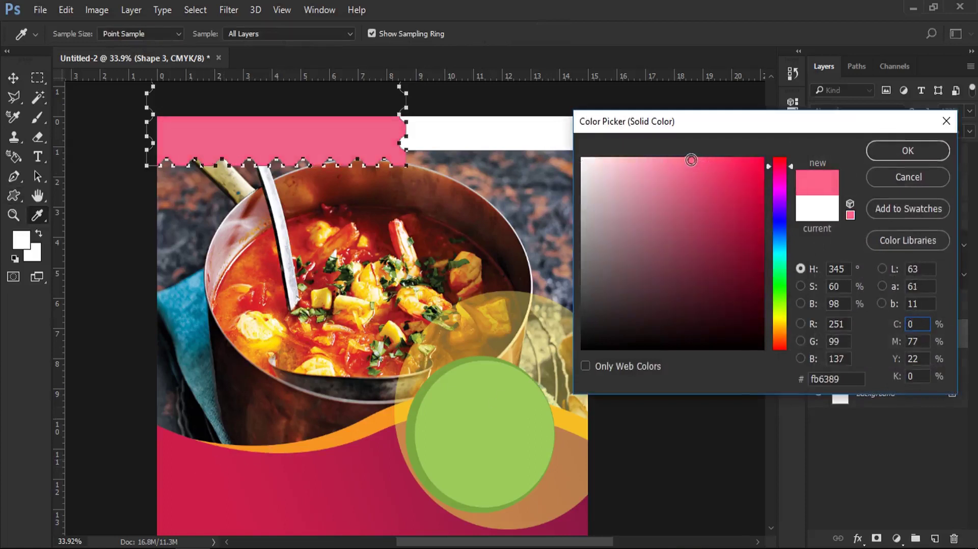
left_click(889, 156)
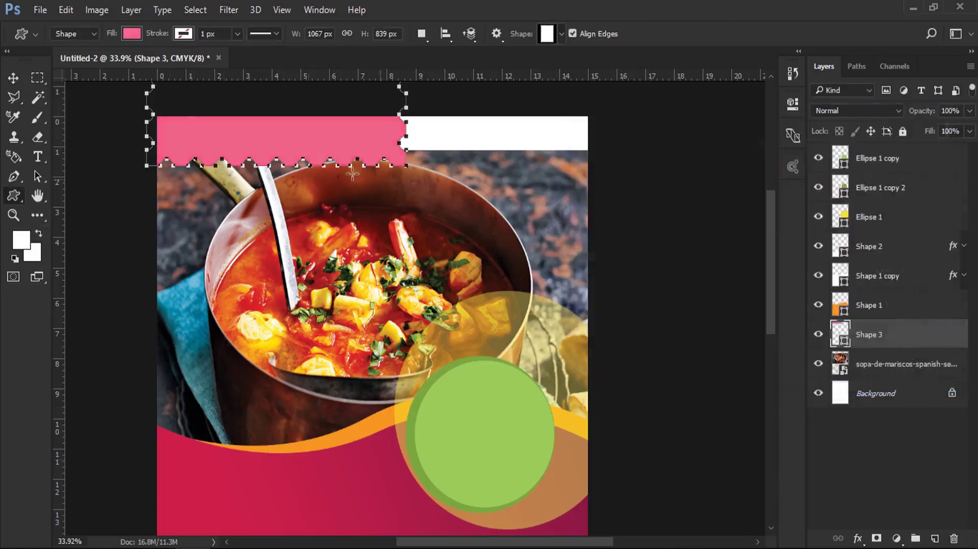
left_click(19, 82)
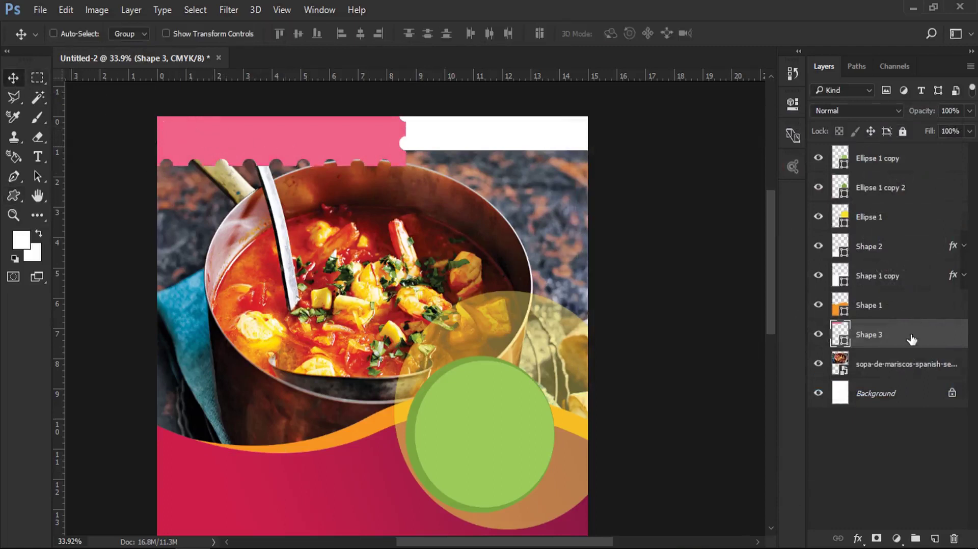
Step: Duplicate the band, shift the copy right along the top, and merge both into one smart object
left_click_drag(912, 339, 935, 539)
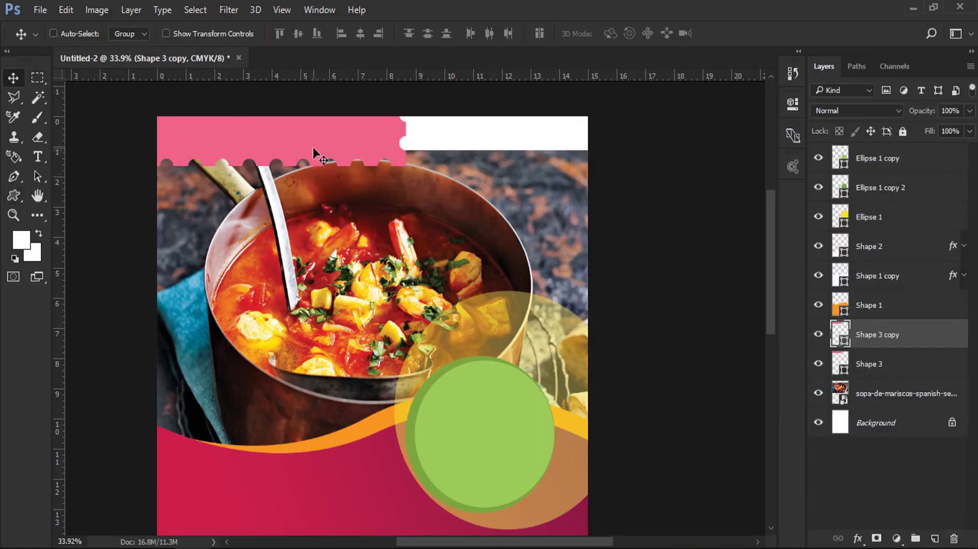
left_click_drag(313, 153, 556, 152)
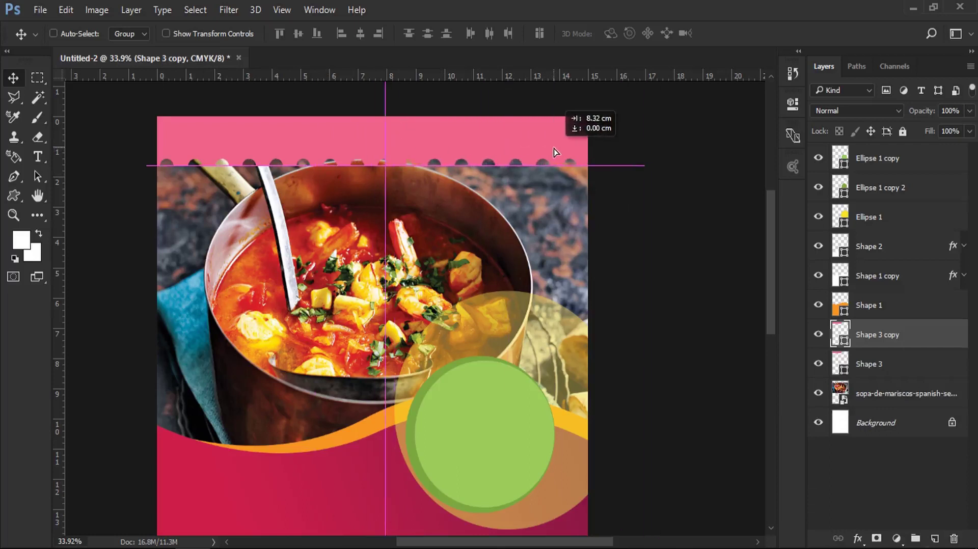
left_click_drag(556, 152, 537, 155)
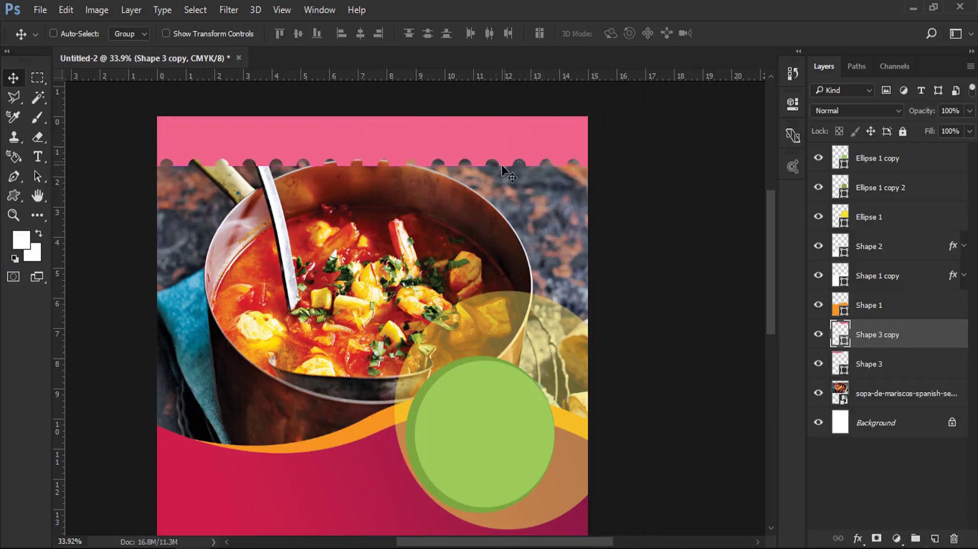
left_click(892, 366, "ctrl")
right_click(893, 367)
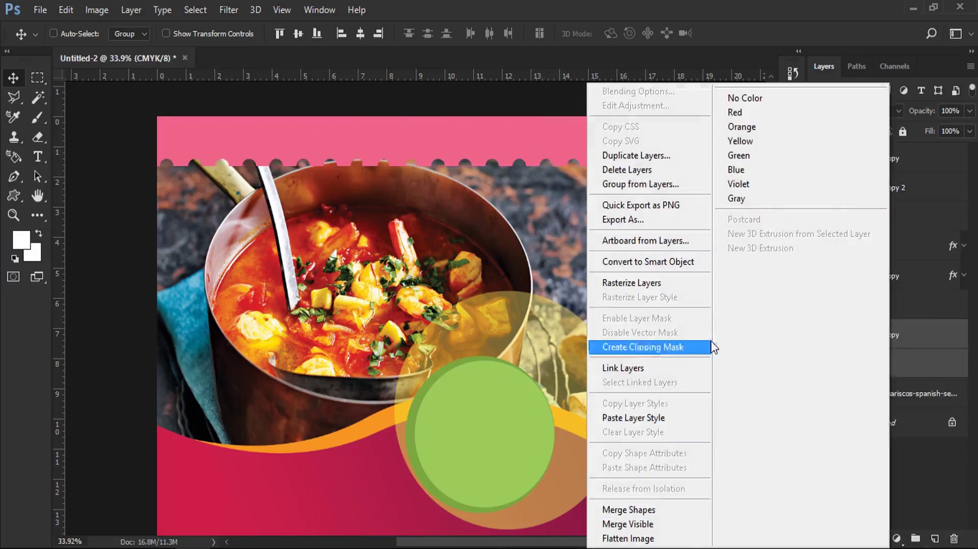
left_click(681, 262)
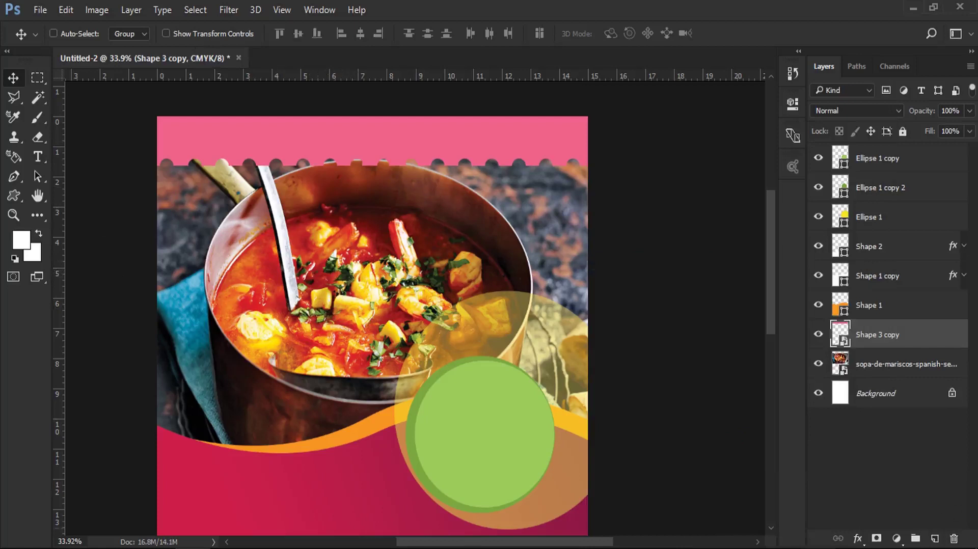
Step: Duplicate the band with Ctrl+J and give the lower copy an orange Color Overlay
key("ctrl+j")
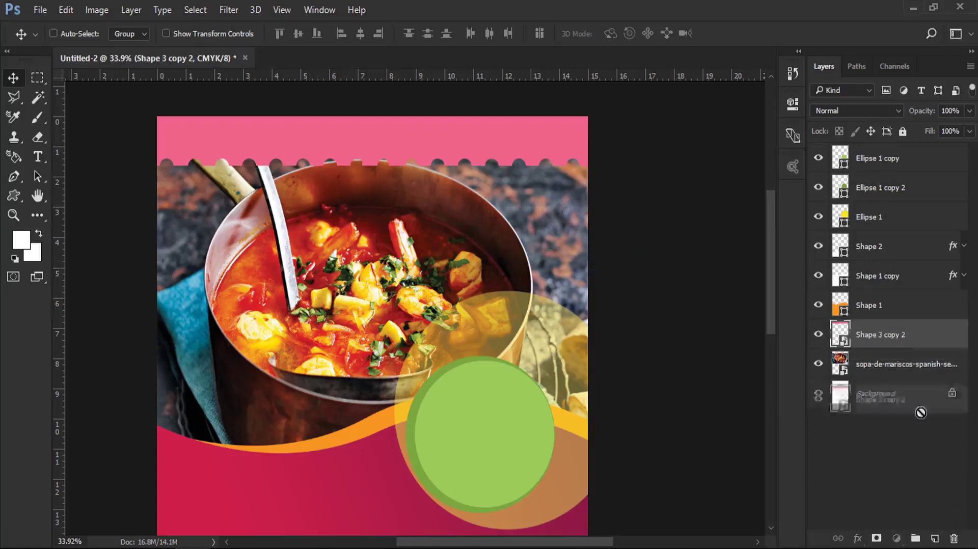
left_click(897, 364)
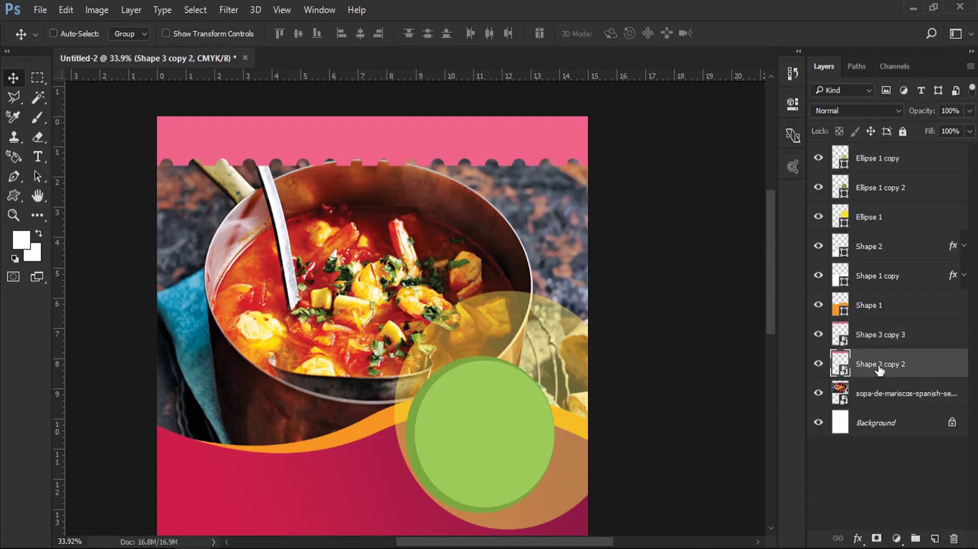
right_click(891, 368)
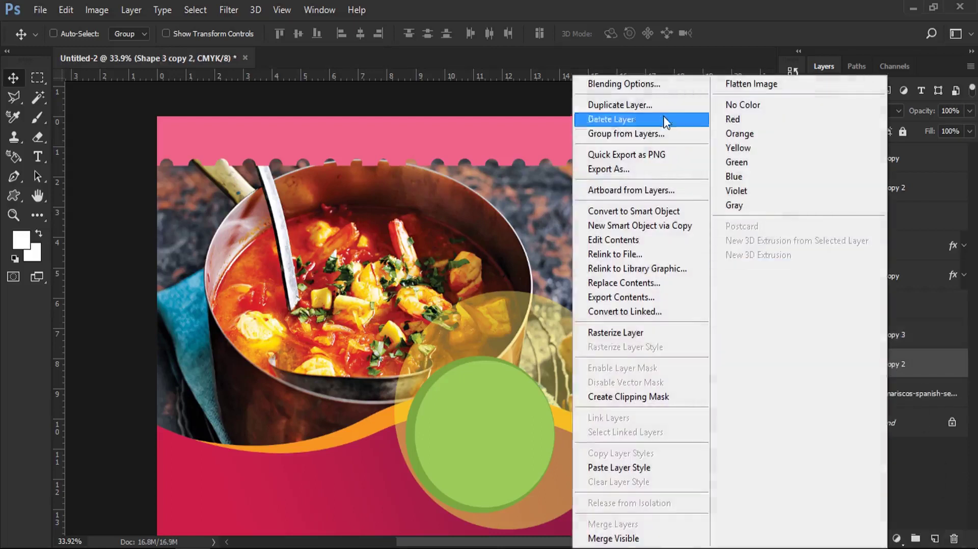
left_click(662, 84)
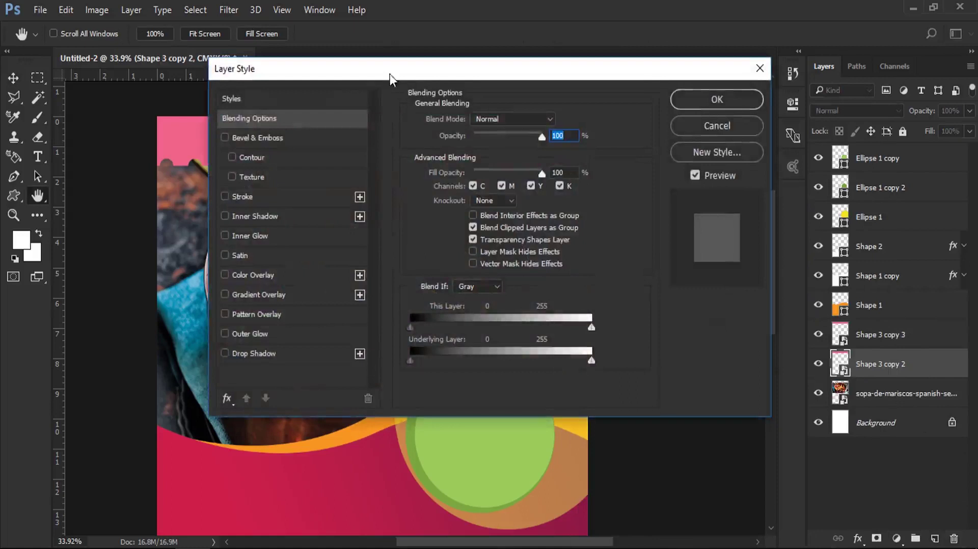
left_click_drag(390, 75, 637, 95)
left_click(504, 297)
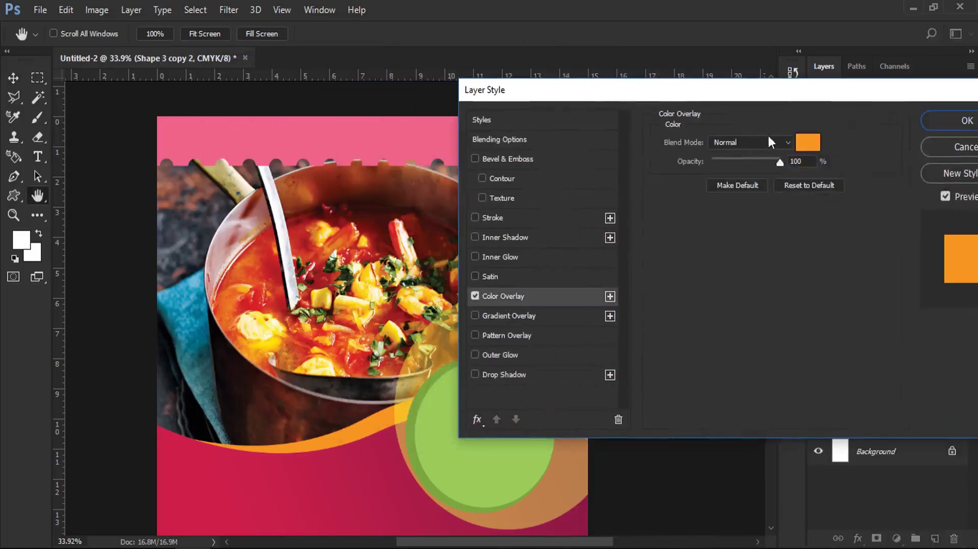
left_click(810, 142)
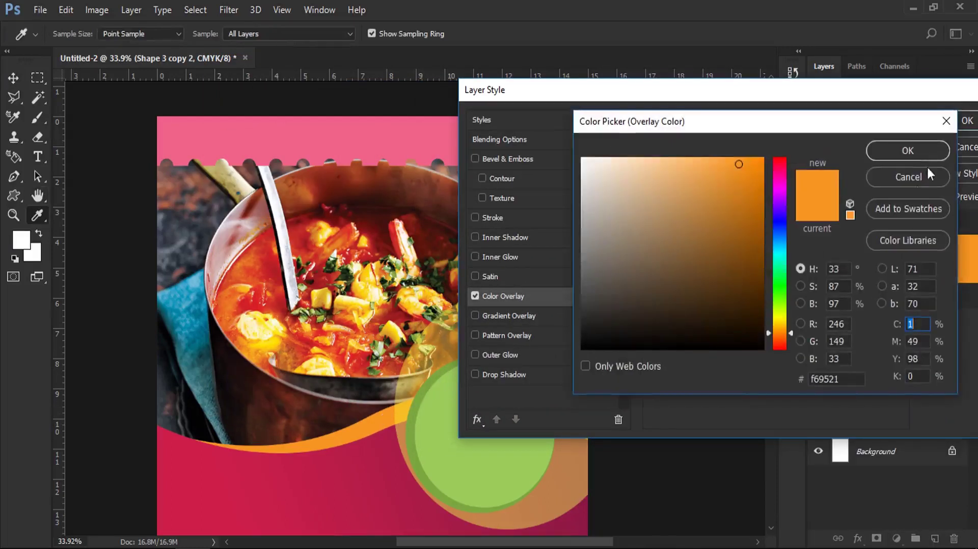
left_click(935, 152)
left_click(961, 122)
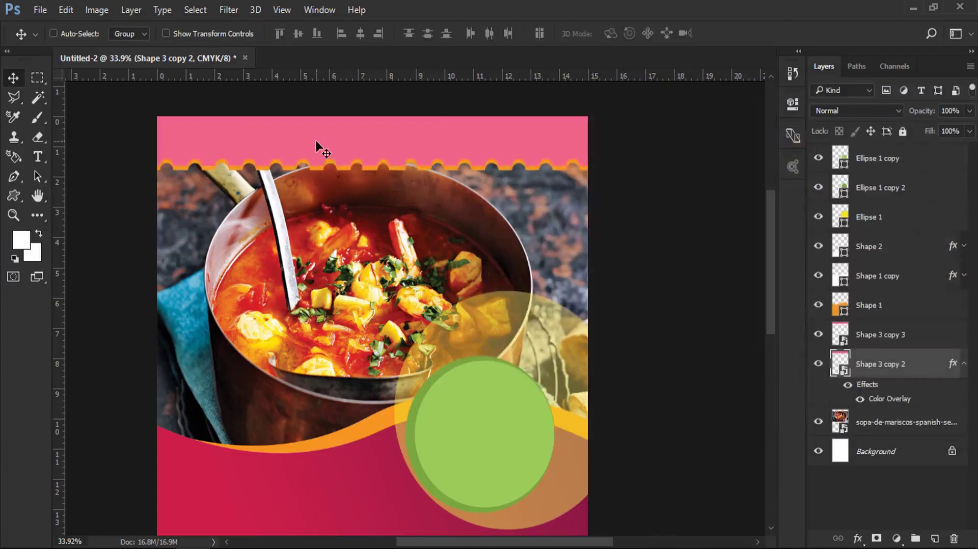
Step: Change the lower band's Color Overlay to a lighter orange
key("h")
mouse_move(467, 68)
left_mouse_down()
mouse_move(788, 105)
mouse_move(785, 193)
left_mouse_up()
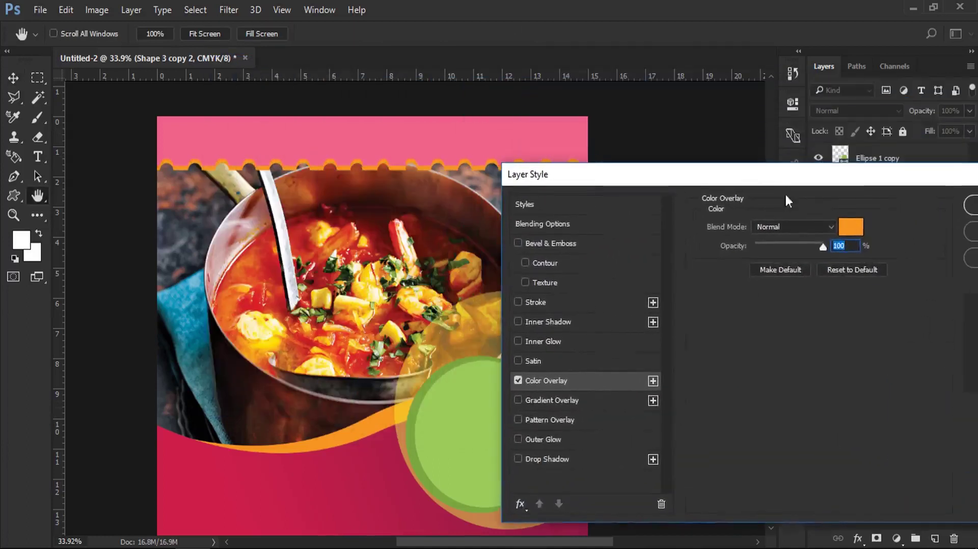
left_click(852, 230)
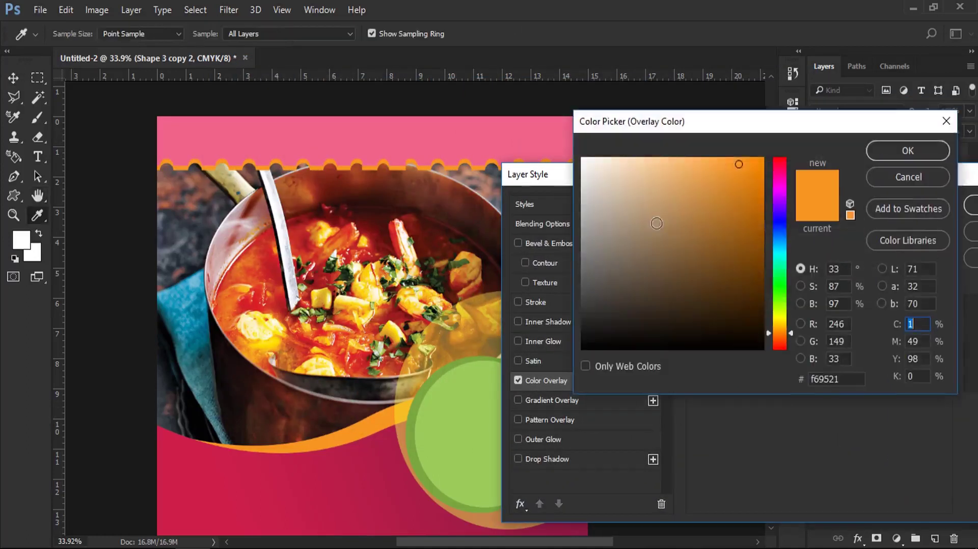
left_click(713, 161)
left_click(908, 151)
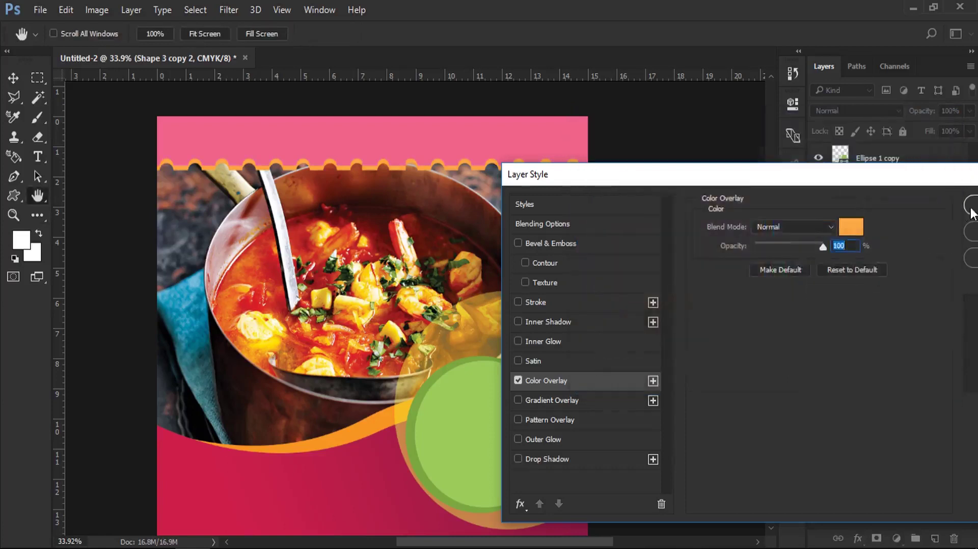
left_click(971, 206)
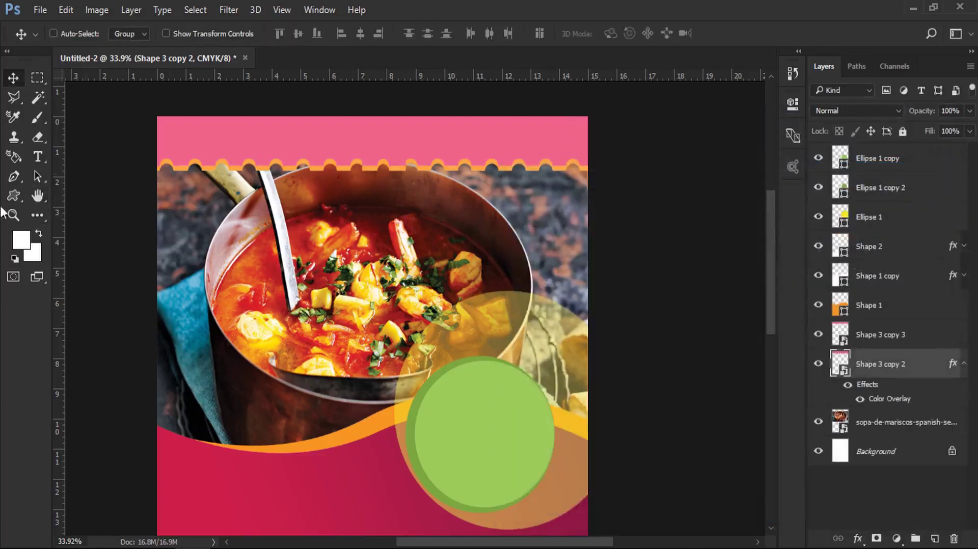
Step: Add a new layer and draw a tall 357×478 px rectangle at the flyer's top left
left_click(882, 342)
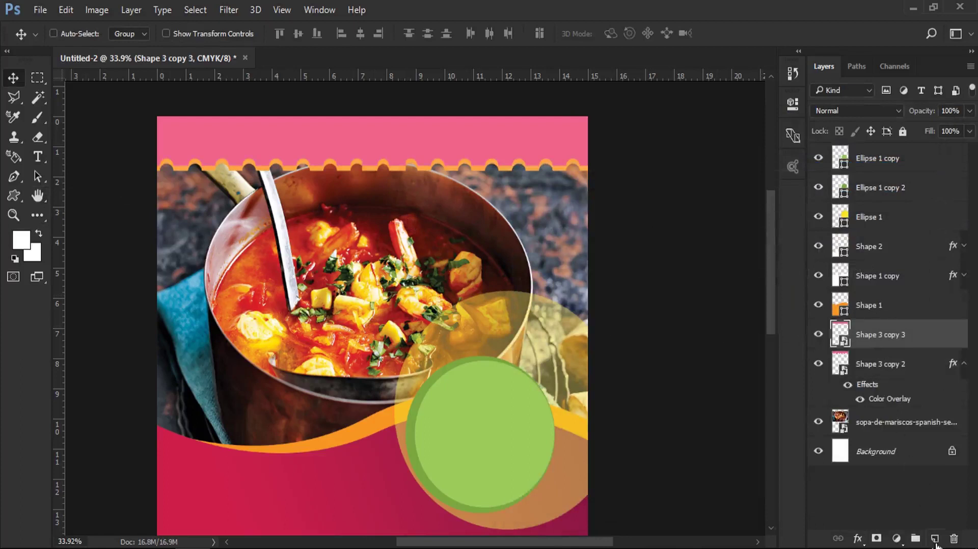
left_click(935, 542)
right_click(13, 196)
left_click(81, 197)
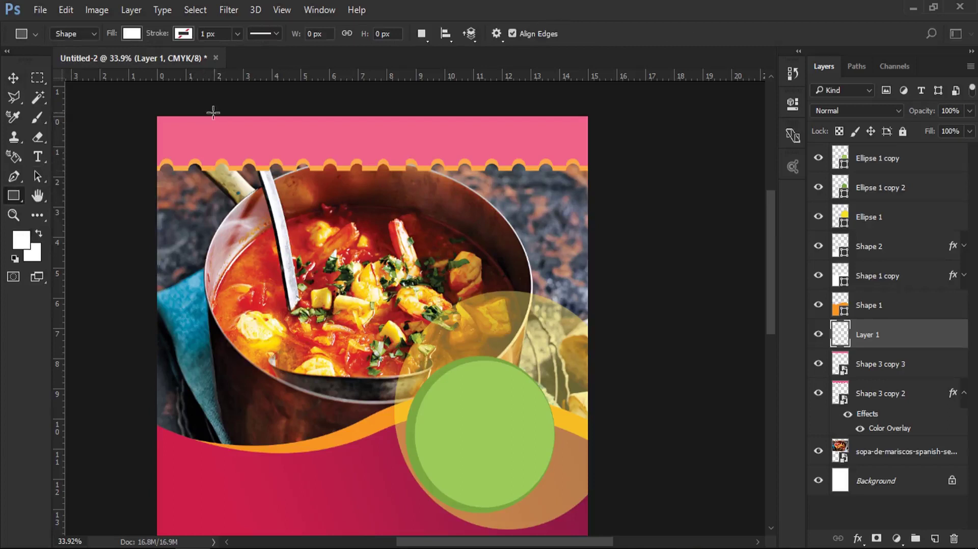
left_click_drag(196, 108, 282, 229)
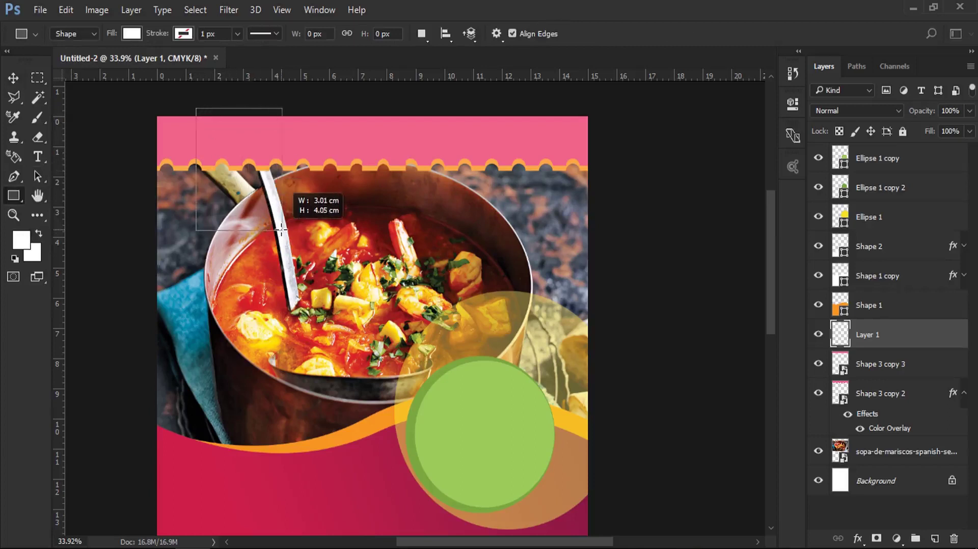
left_click_drag(281, 230, 283, 231)
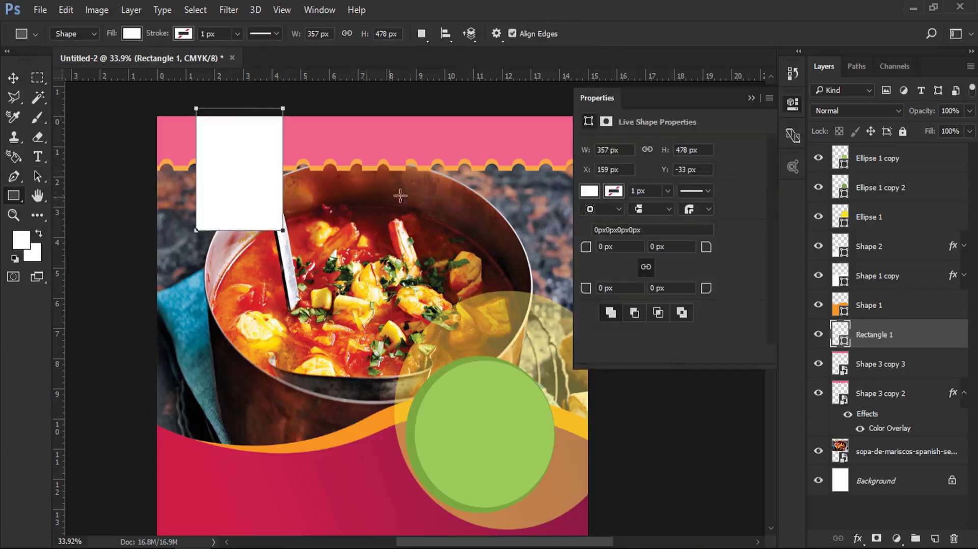
Step: Fill the rectangle with a pale, printable light green (beda72)
left_click(589, 191)
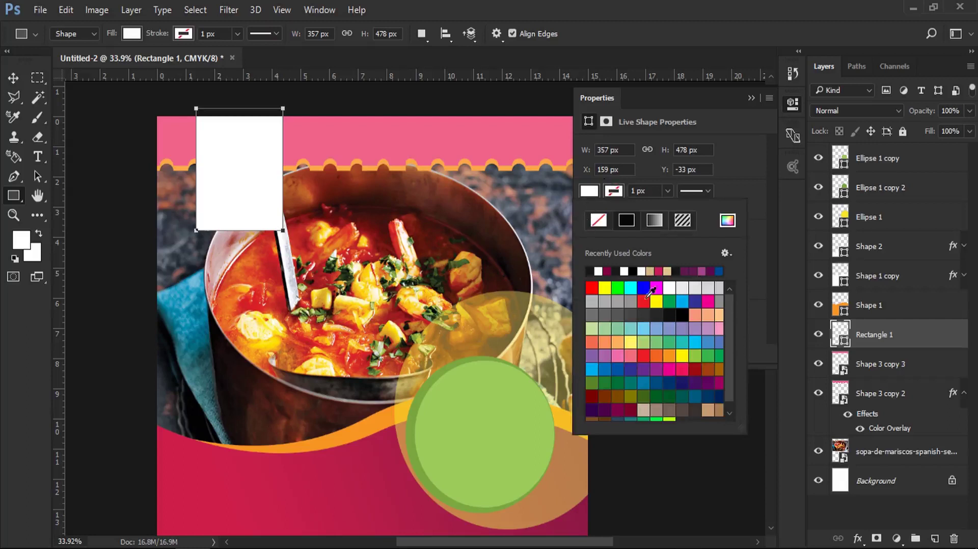
left_click(658, 344)
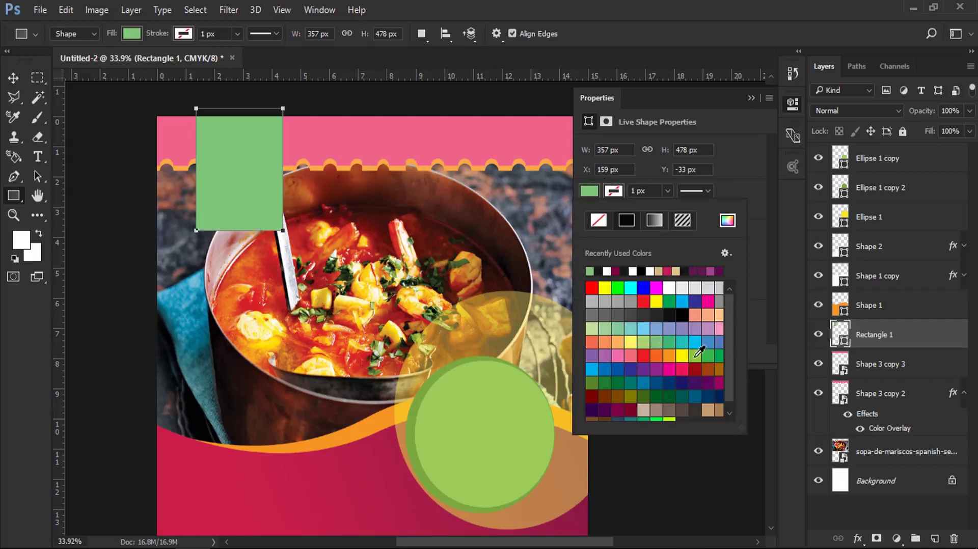
left_click(695, 357)
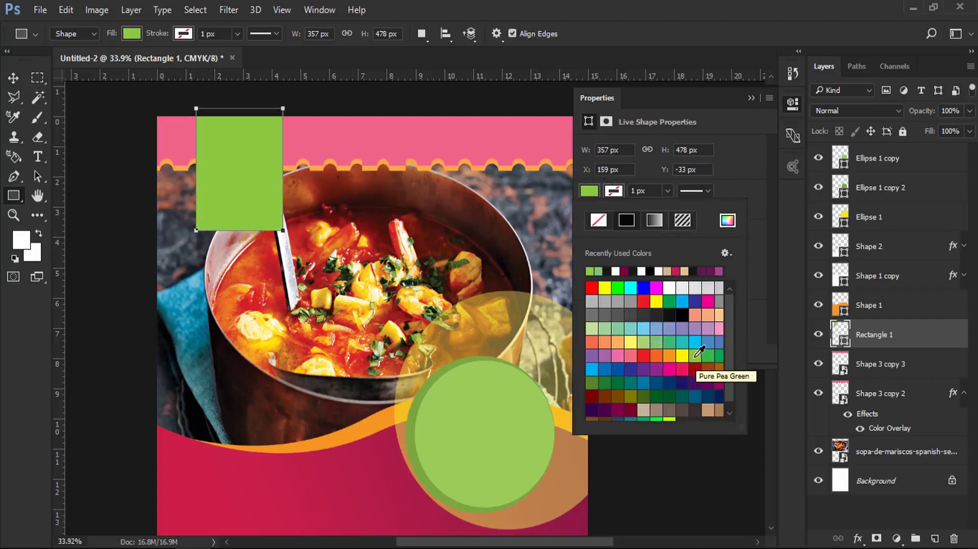
left_click(131, 34)
left_click(199, 62)
left_click(691, 174)
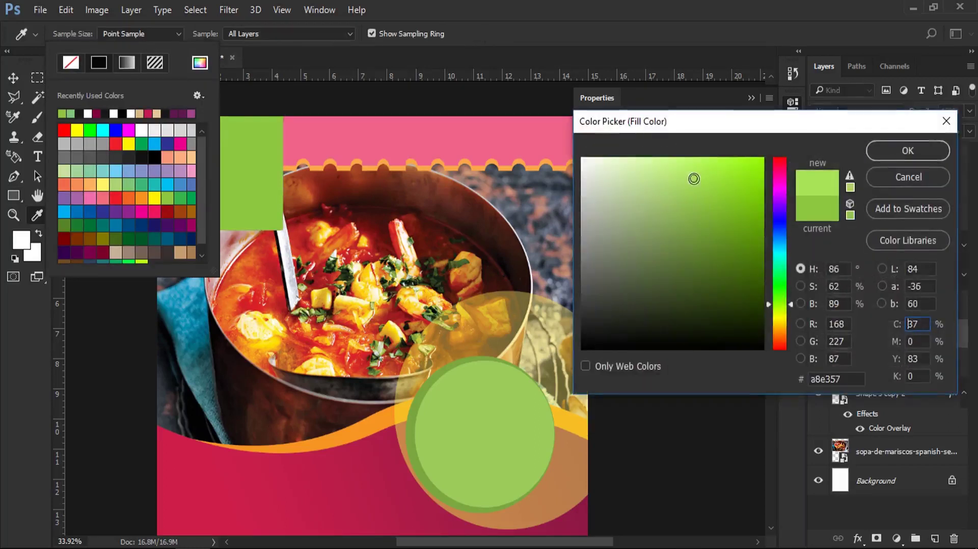
left_click_drag(689, 175, 686, 178)
left_click(847, 177)
left_click(674, 179)
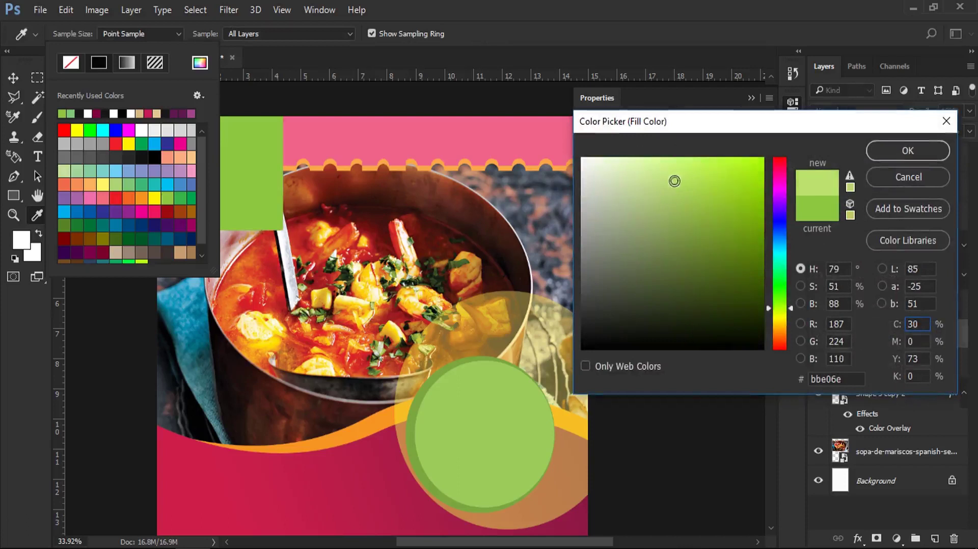
left_click(850, 178)
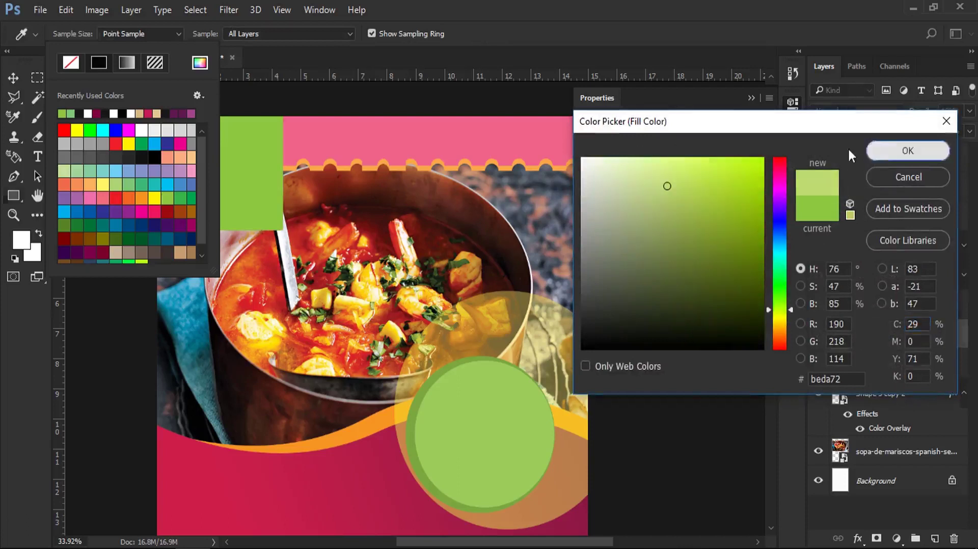
left_click(908, 151)
left_click(446, 6)
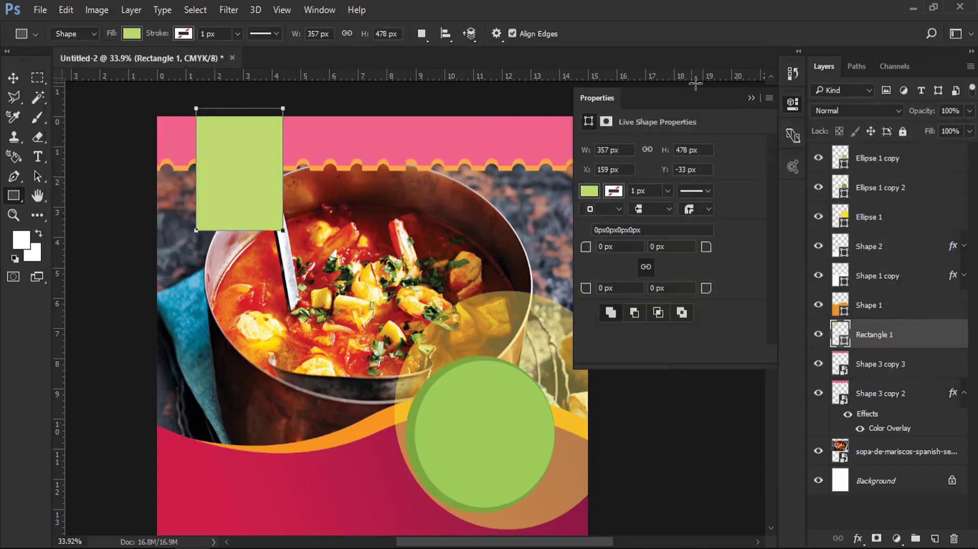
left_click(750, 98)
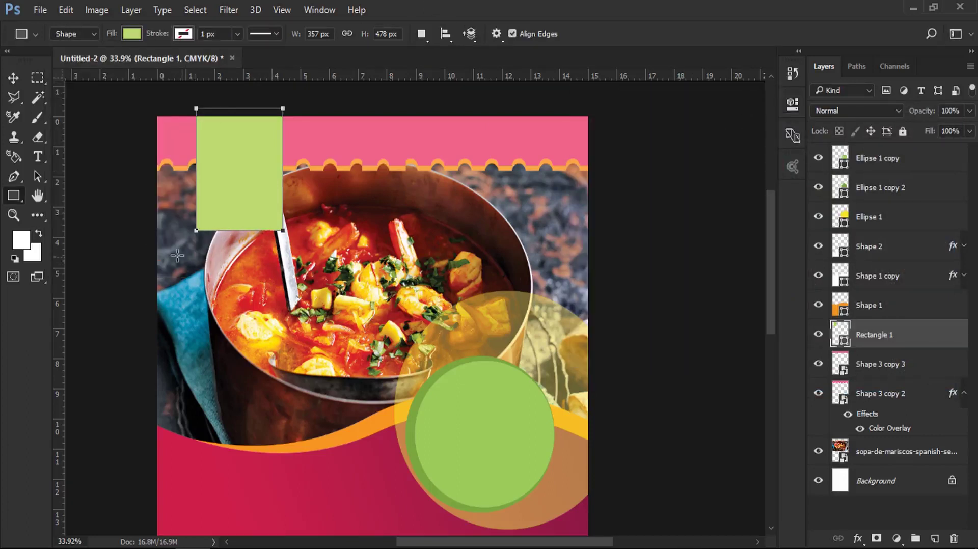
Step: Zoom in on the green rectangle at the top of the flyer
key("i")
left_click(13, 214)
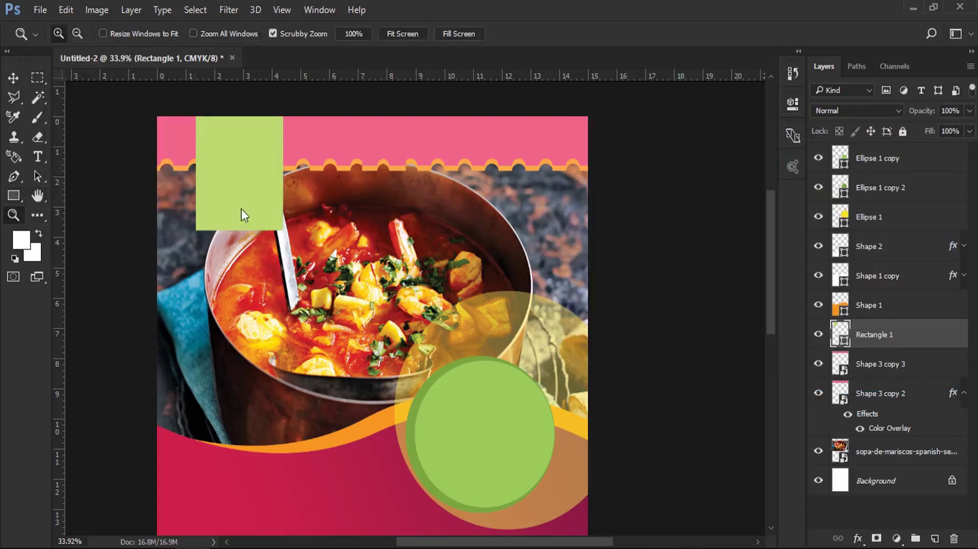
left_click(242, 210)
left_click(220, 210)
scroll(241, 244, "up", 4)
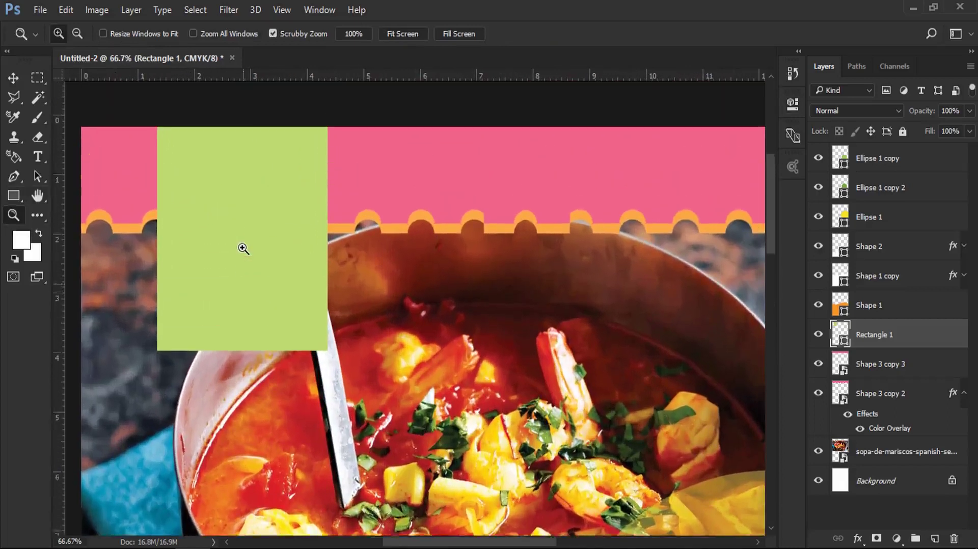
scroll(241, 245, "up", 1)
key("v")
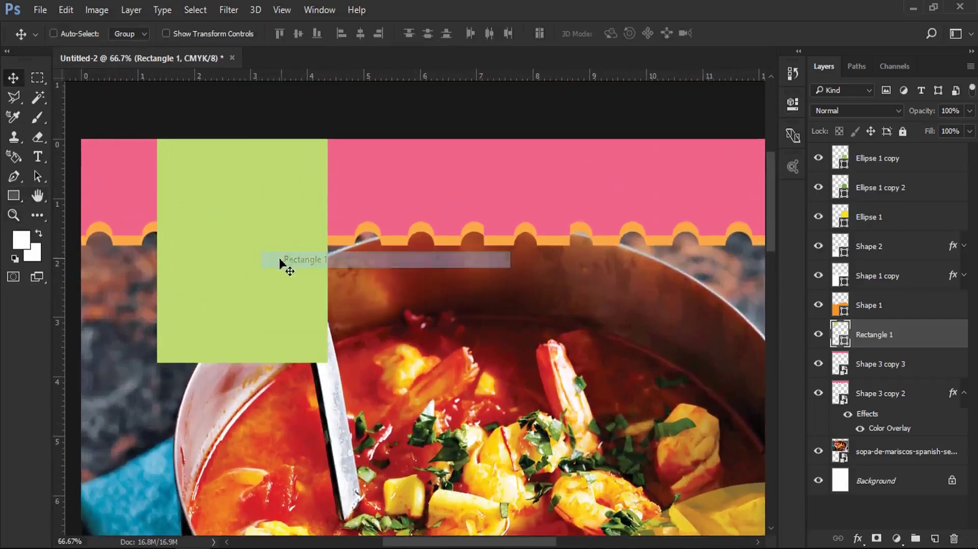
Step: With the Pen Tool, pull the rectangle's bottom-middle point up into a V-shaped notch
left_click(14, 176)
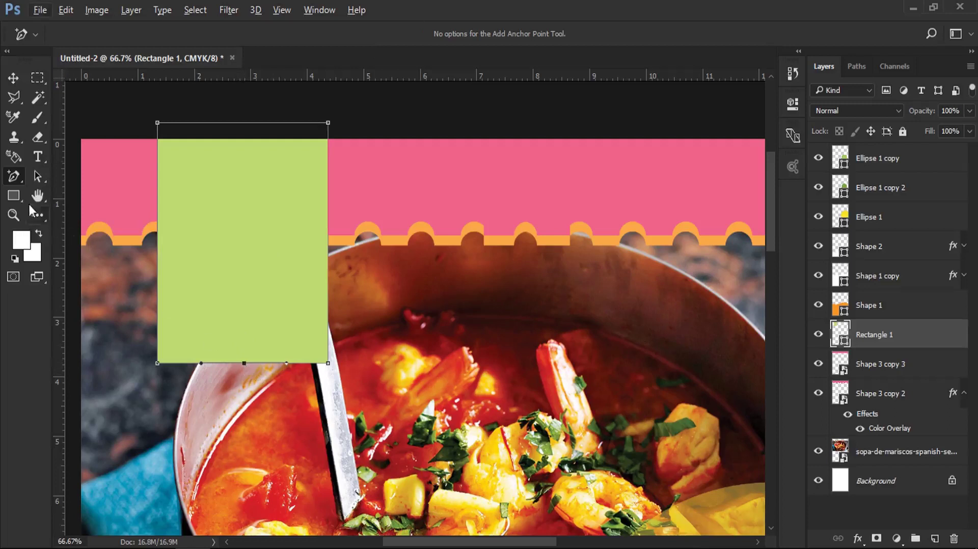
right_click(15, 177)
left_click(46, 178)
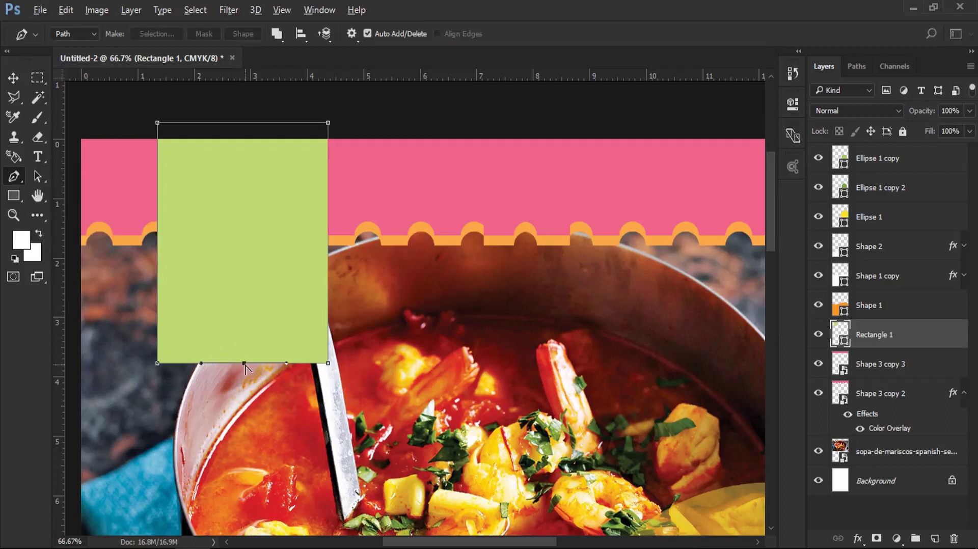
left_click_drag(244, 364, 245, 319)
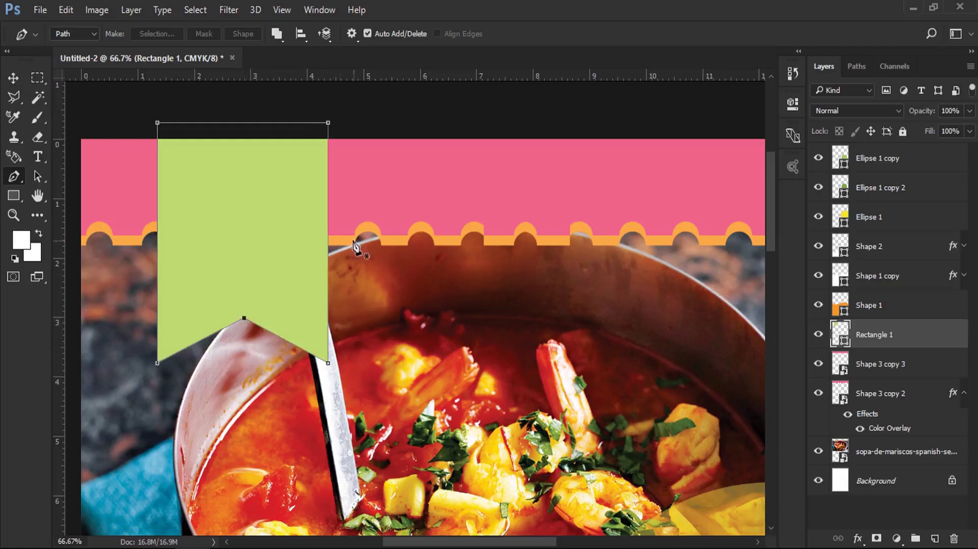
scroll(308, 235, "down", 2)
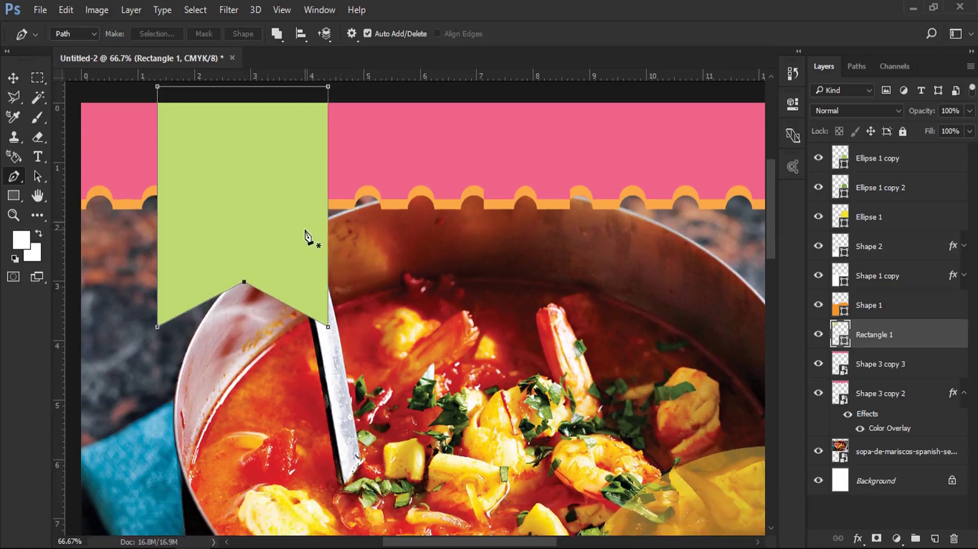
left_click(14, 80)
Step: Enable a Drop Shadow on the banner layer with size 0, adjusting its distance and opacity
right_click(881, 336)
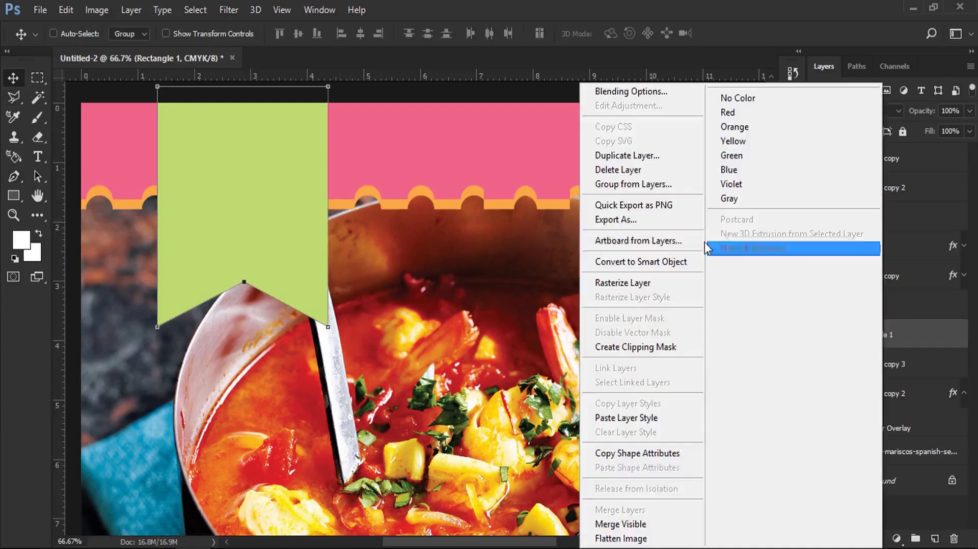
left_click(628, 91)
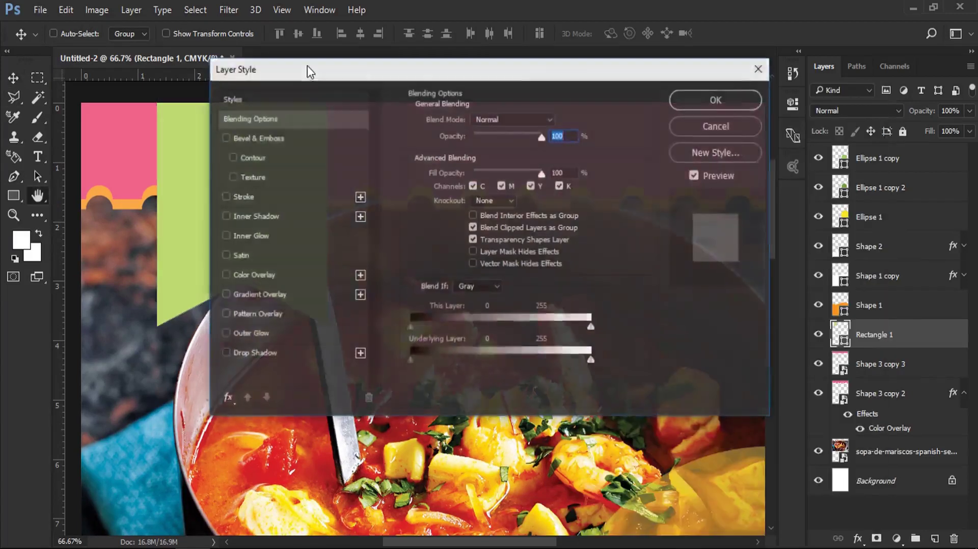
left_click_drag(308, 66, 638, 40)
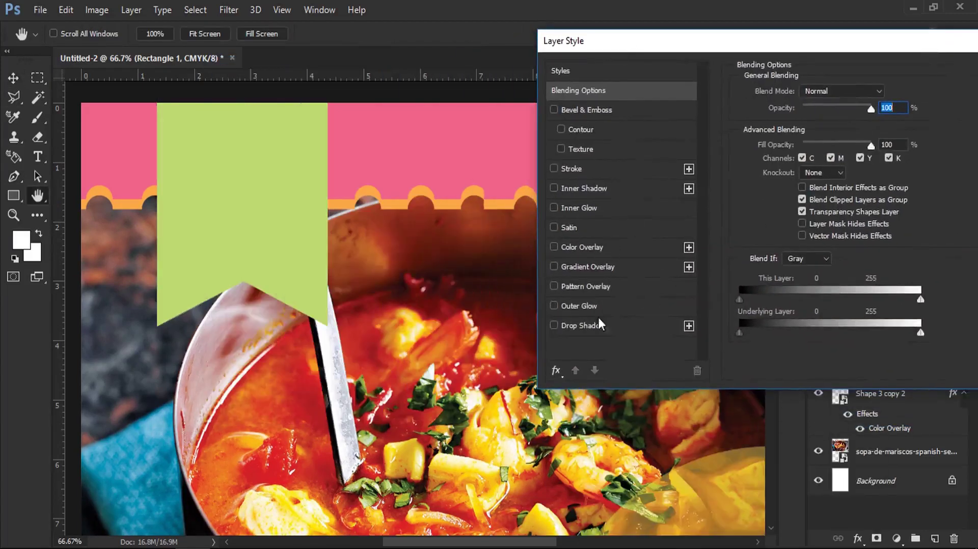
left_click(599, 321)
left_click_drag(799, 192, 789, 192)
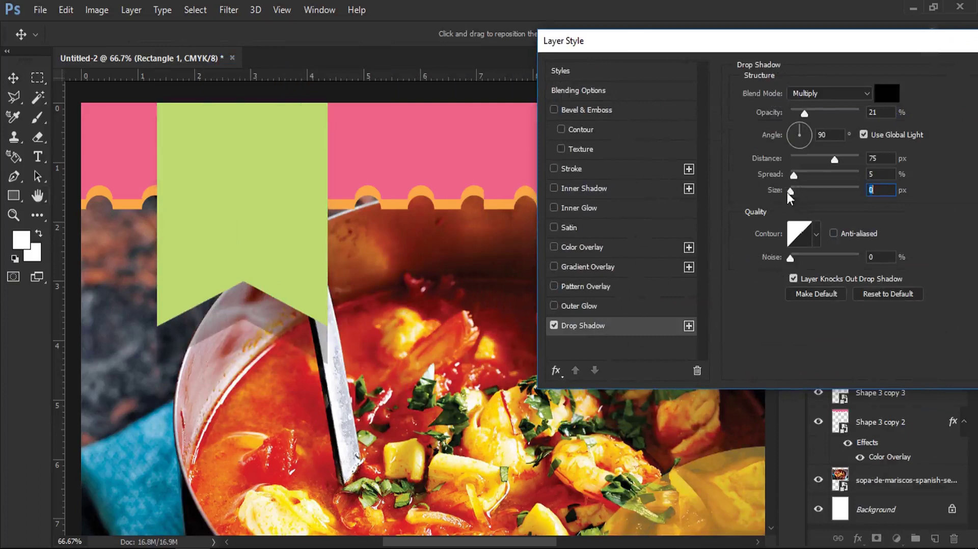
left_click_drag(809, 160, 797, 164)
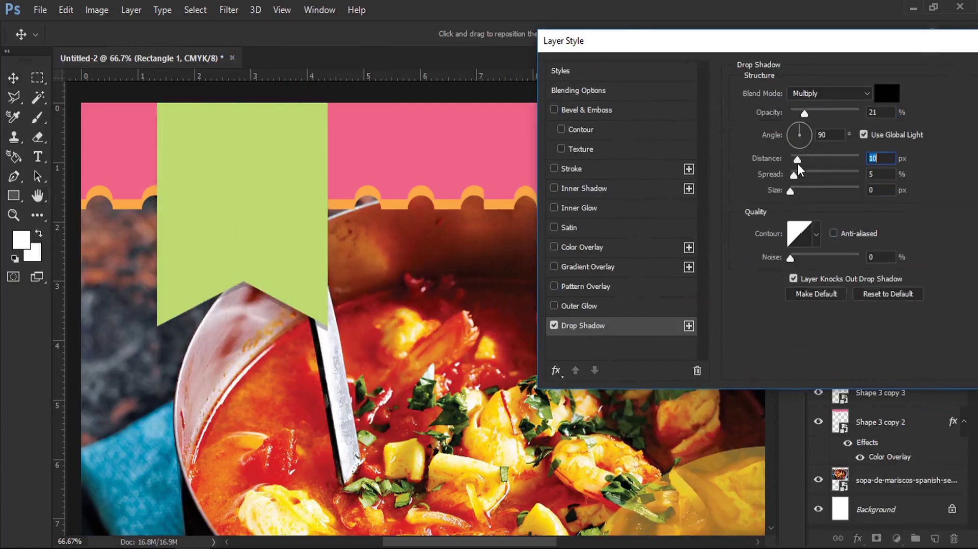
left_click_drag(813, 111, 839, 112)
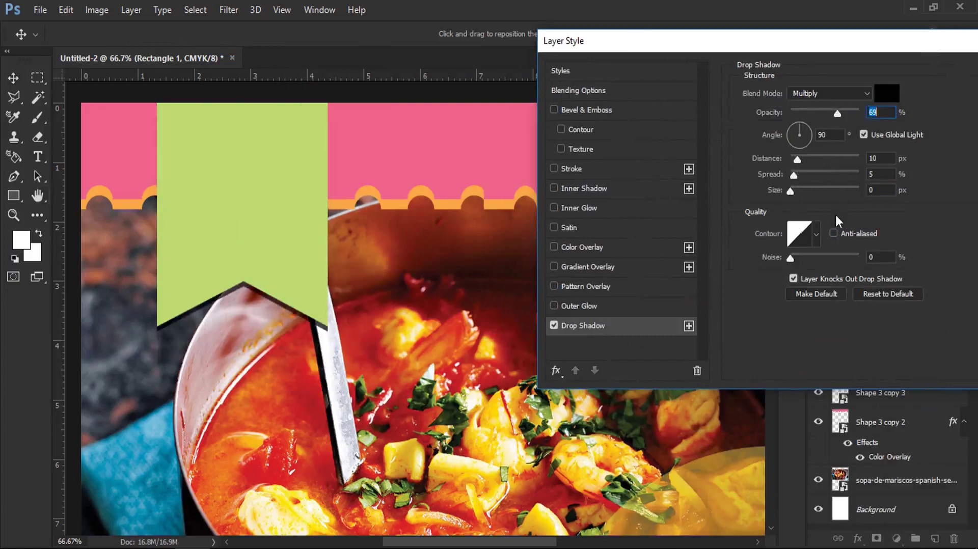
Step: Try a saturated yellow shadow colour sampled from the canvas and offset the shadow further
left_click(882, 99)
left_click(499, 437)
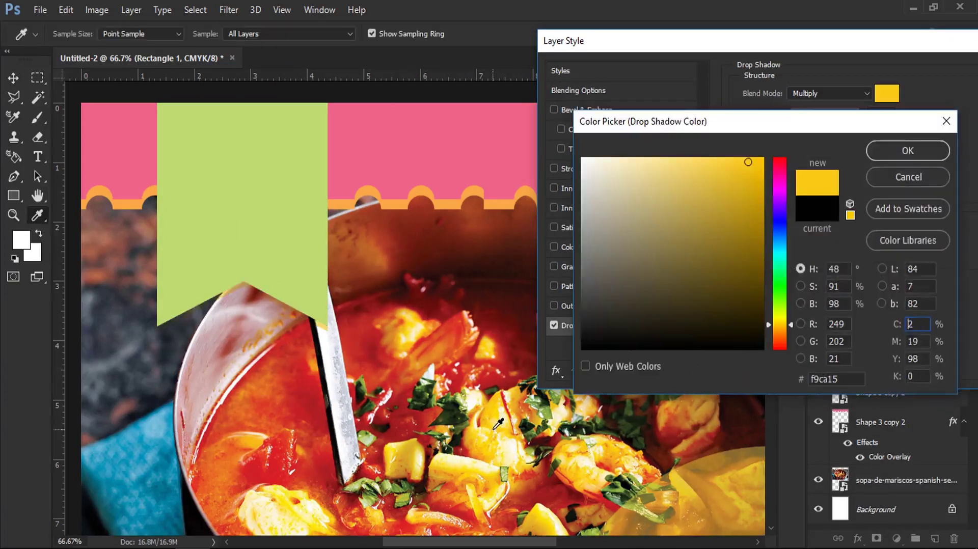
left_click(500, 408)
left_click(731, 166)
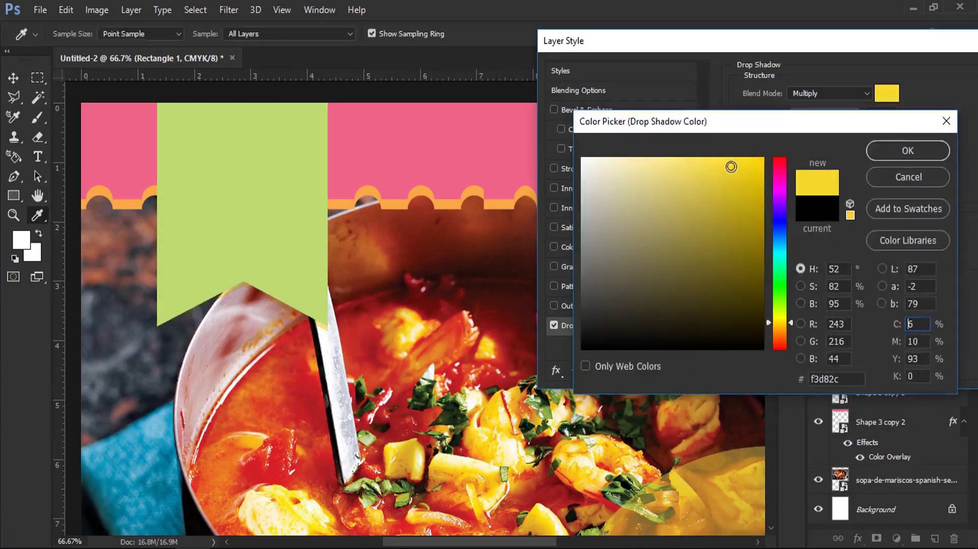
left_click(898, 161)
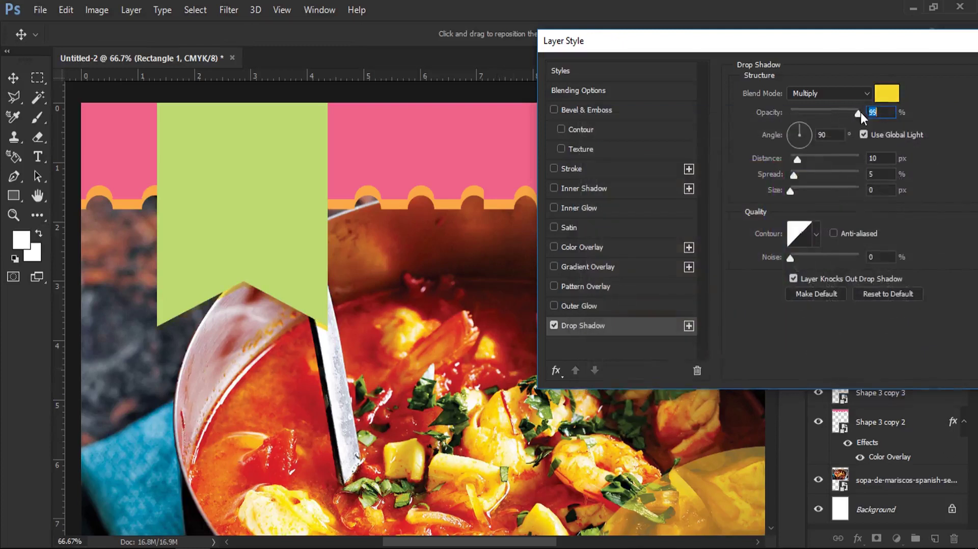
left_click_drag(344, 278, 335, 272)
Step: Change the shadow colour to dark red, set distance 11 px and apply the style
left_click(889, 99)
left_click(369, 345)
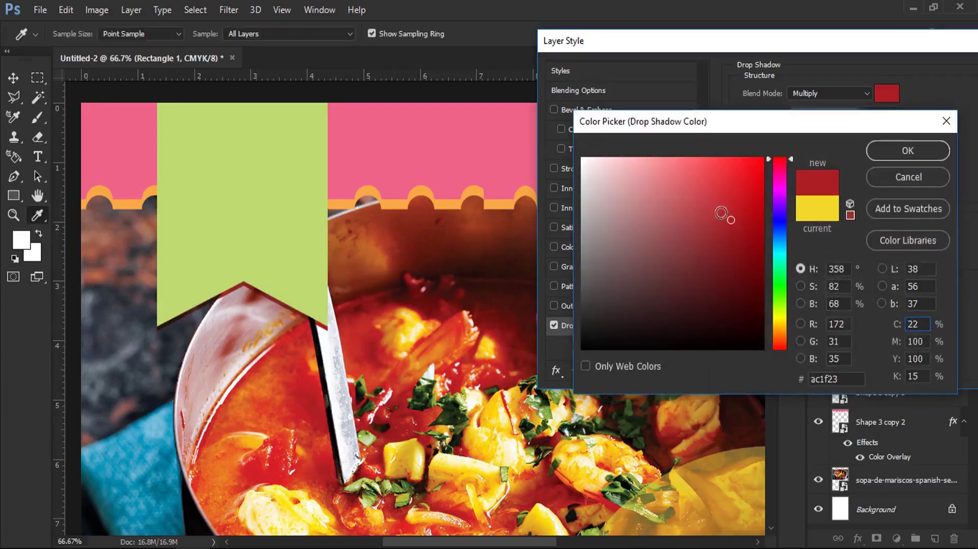
mouse_move(737, 201)
left_mouse_down()
mouse_move(743, 259)
mouse_move(749, 244)
left_mouse_up()
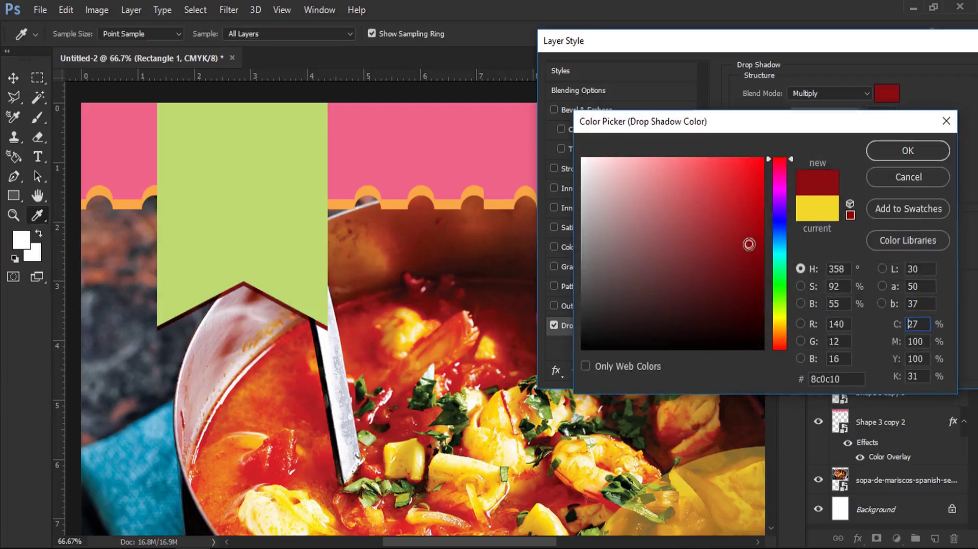
left_click(908, 150)
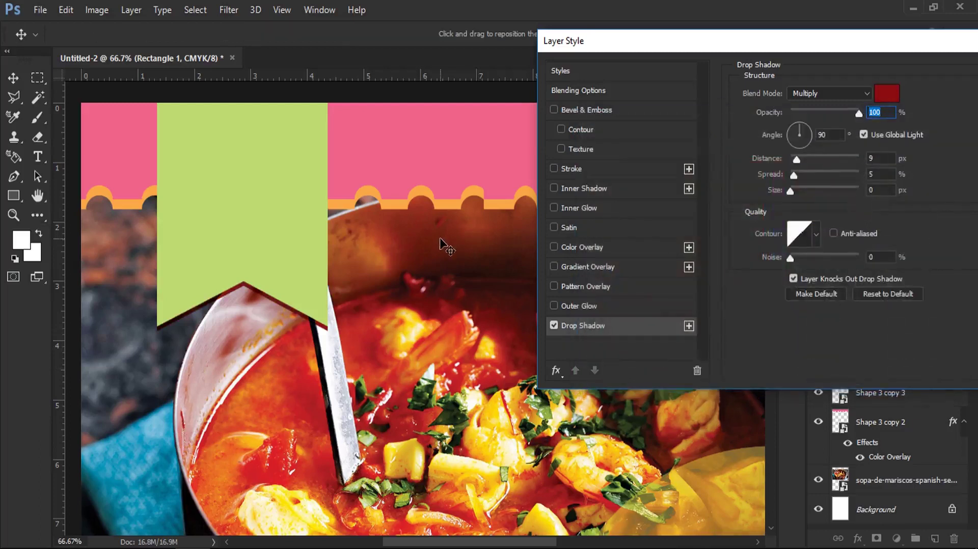
left_click_drag(796, 160, 798, 161)
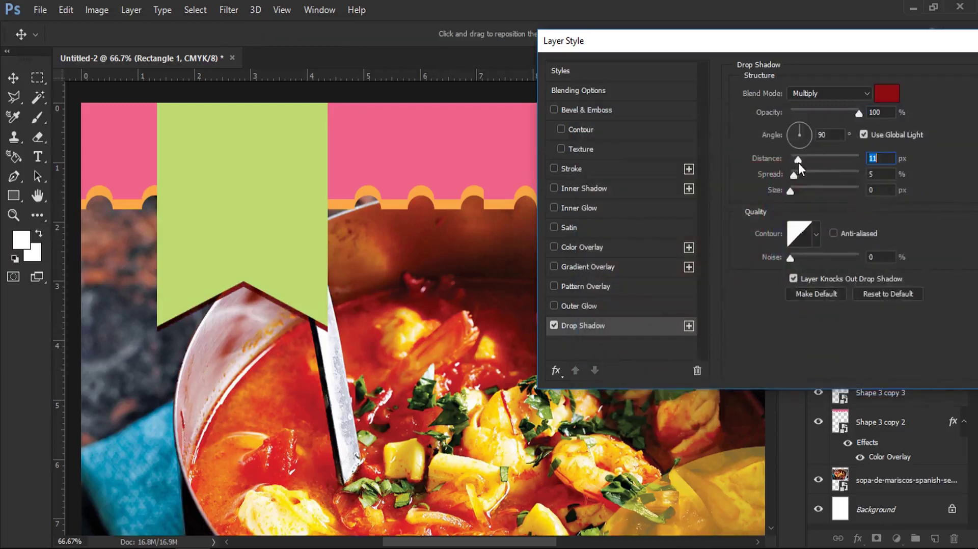
left_click_drag(833, 48, 786, 55)
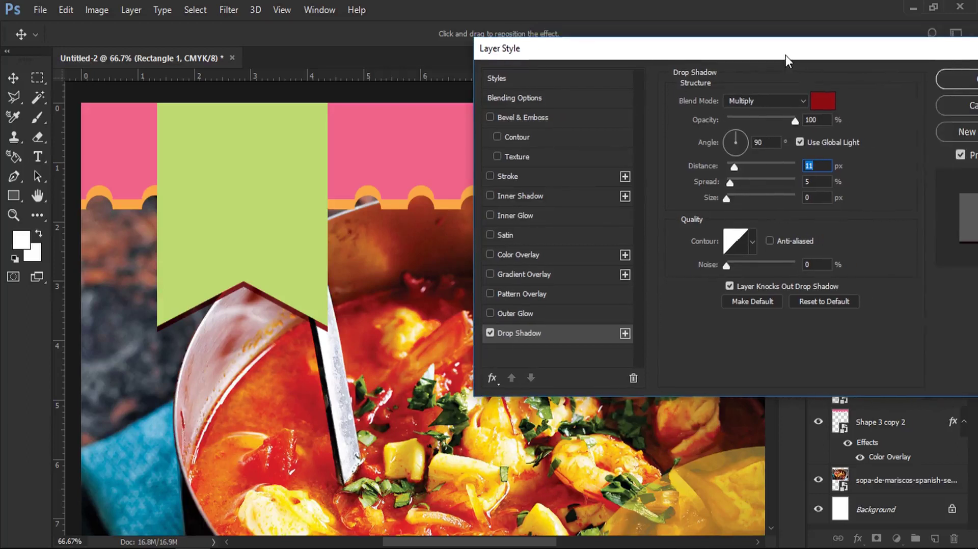
left_click(940, 79)
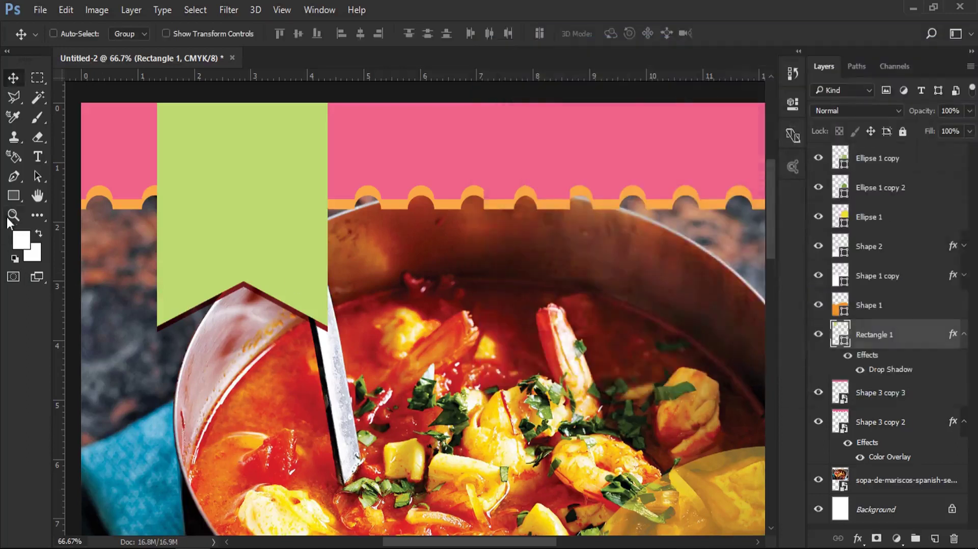
Step: Zoom out to 33.3% to view the whole flyer
key("z")
key("ctrl+minus")
key("ctrl+minus")
left_click_drag(507, 386, 454, 308)
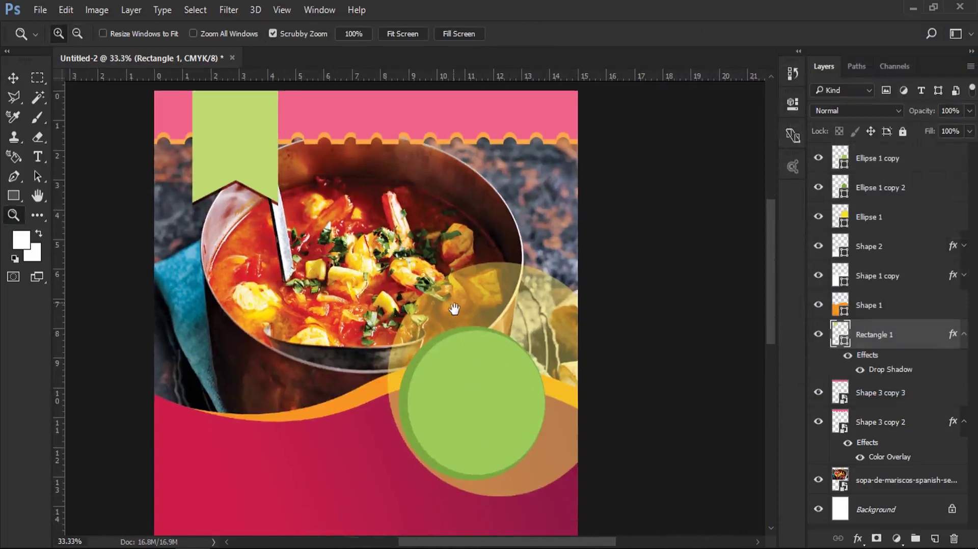
left_click(382, 393)
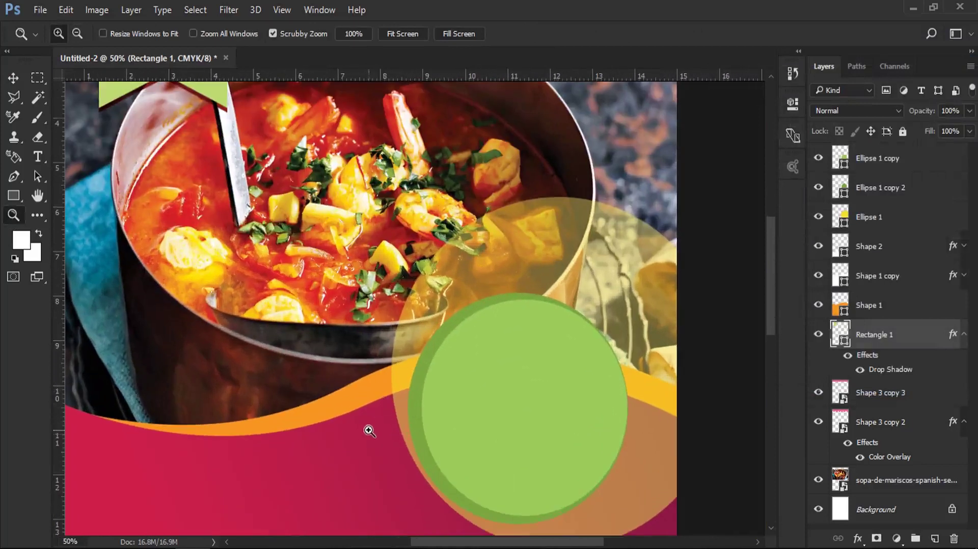
left_click(365, 434, "alt")
scroll(415, 280, "down", 5)
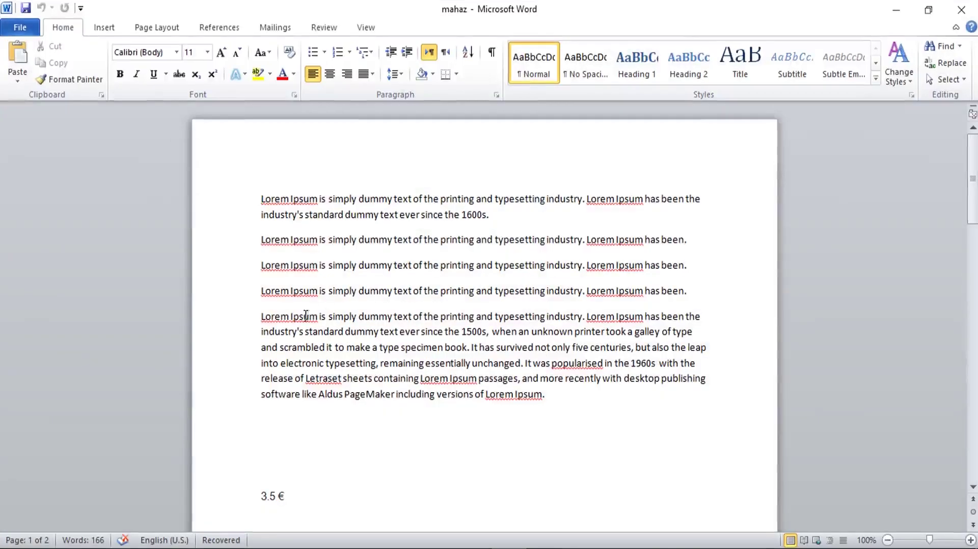
Step: Copy the opening words of the first Lorem Ipsum paragraph in the 'mahaz' document
mouse_move(261, 198)
left_mouse_down()
mouse_move(408, 218)
mouse_move(388, 214)
left_mouse_up()
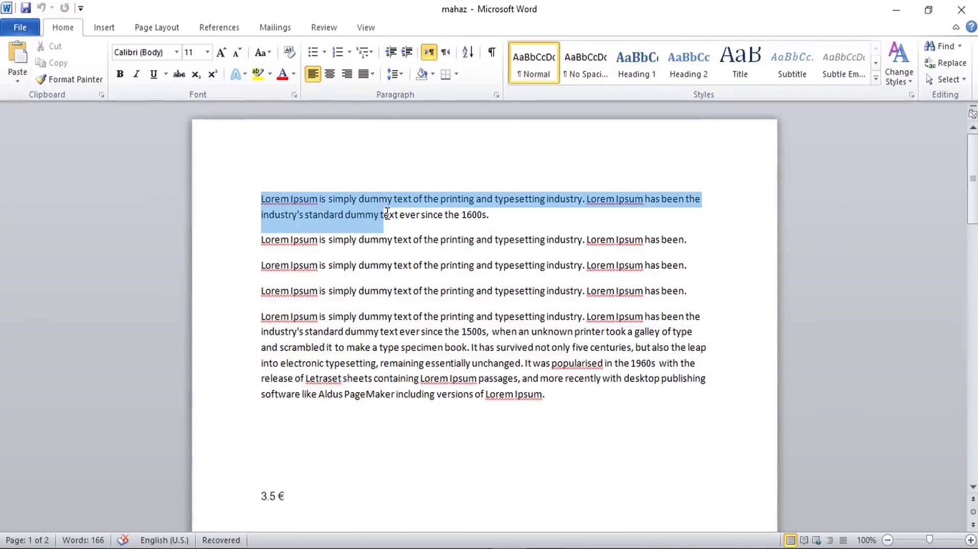
right_click(371, 214)
key("Escape")
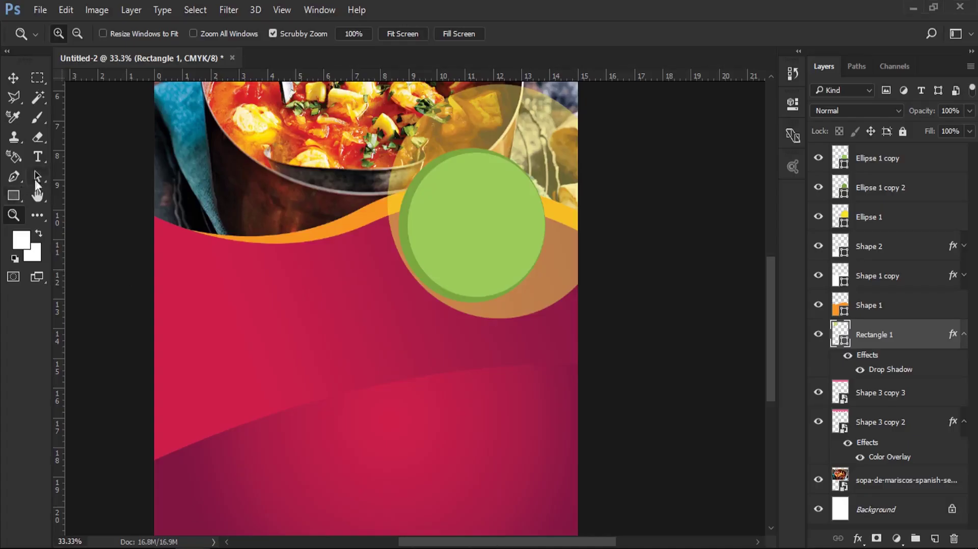
Step: Paste the Lorem Ipsum text into a new text box on the magenta area and move its layer to the top
left_click(37, 157)
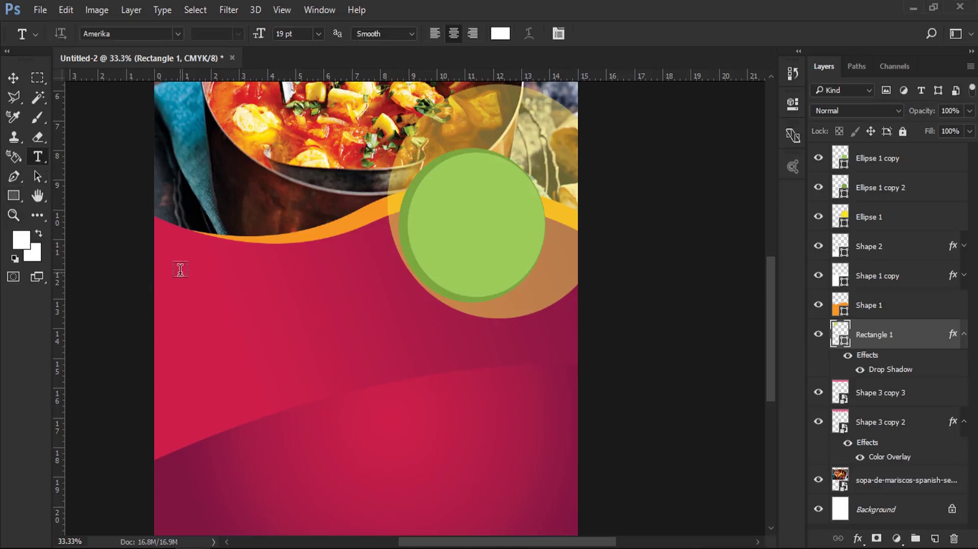
left_click_drag(182, 269, 399, 331)
right_click(312, 276)
left_click(347, 283)
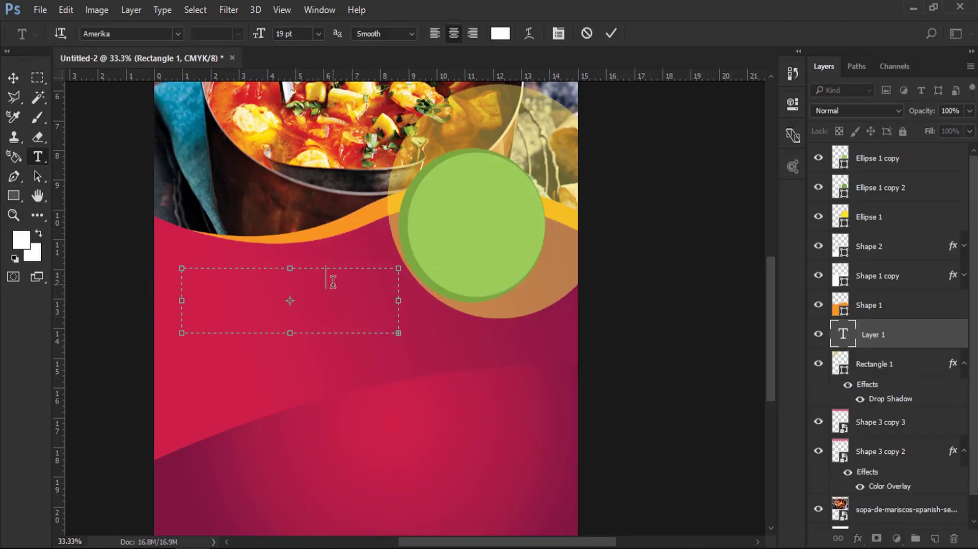
key("ctrl+a")
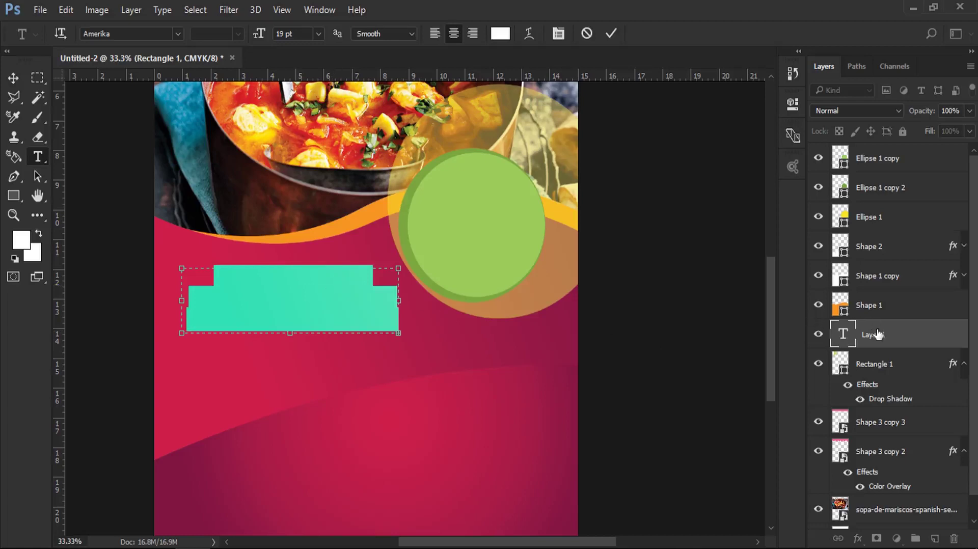
left_click(878, 334)
left_click_drag(874, 337, 870, 154)
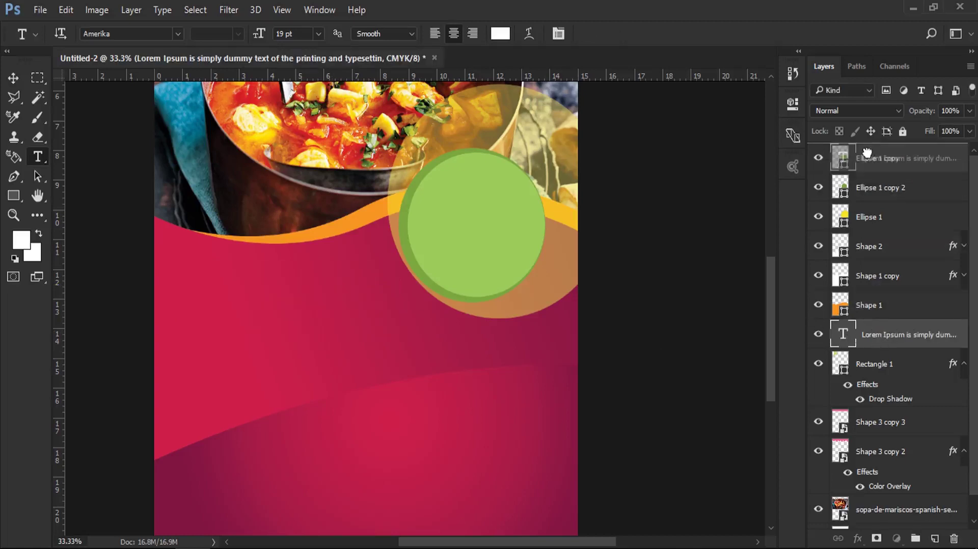
double_click(843, 158)
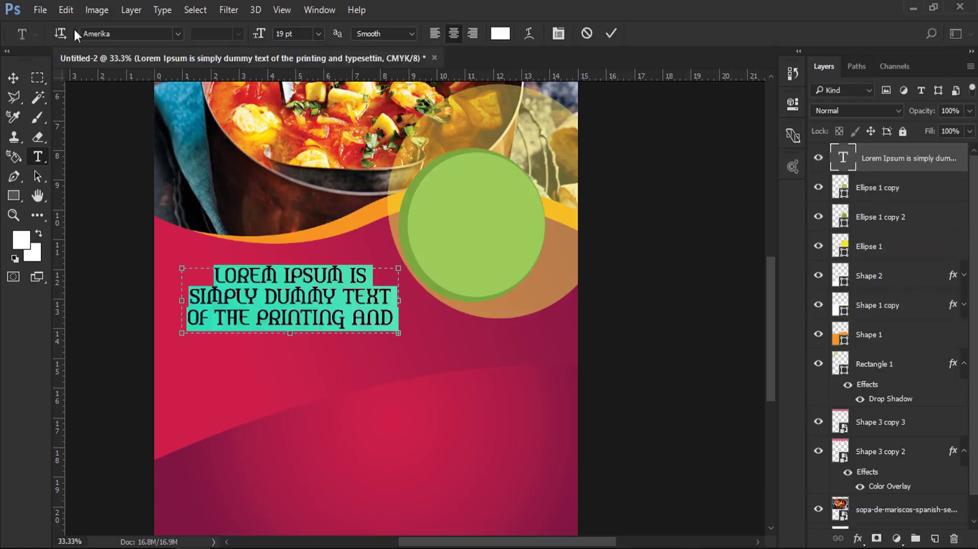
Step: Change the text font from Amerika to Impact and left-align the text block
left_click(118, 34)
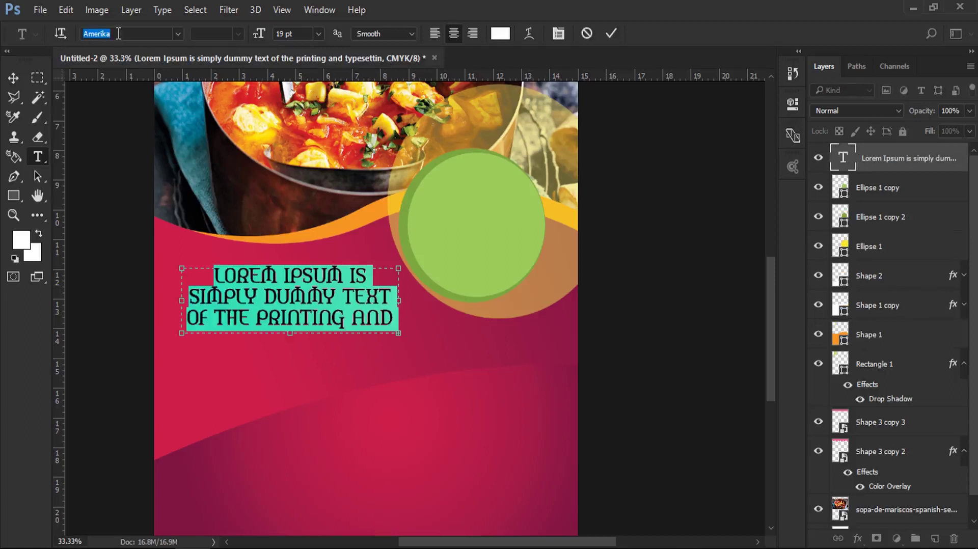
left_click(178, 33)
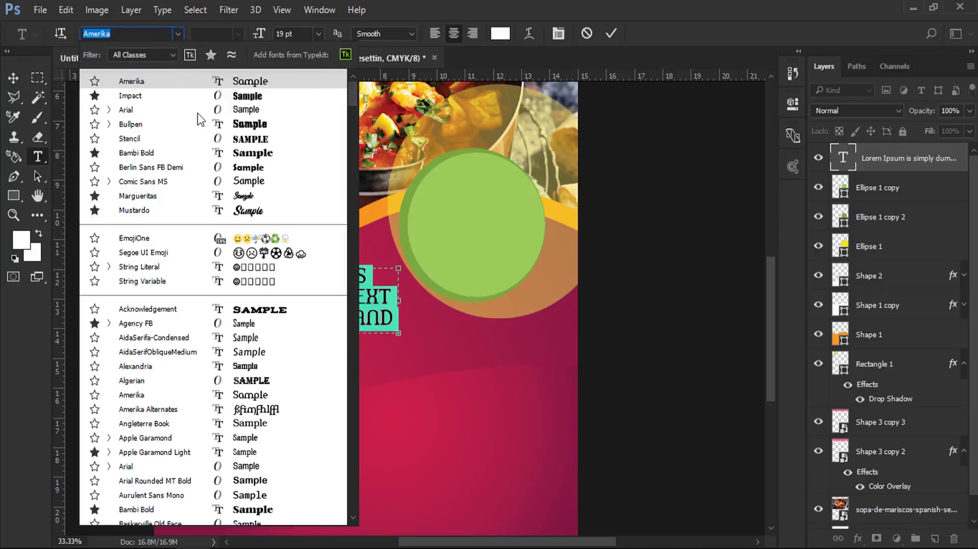
key("Down")
key("Down")
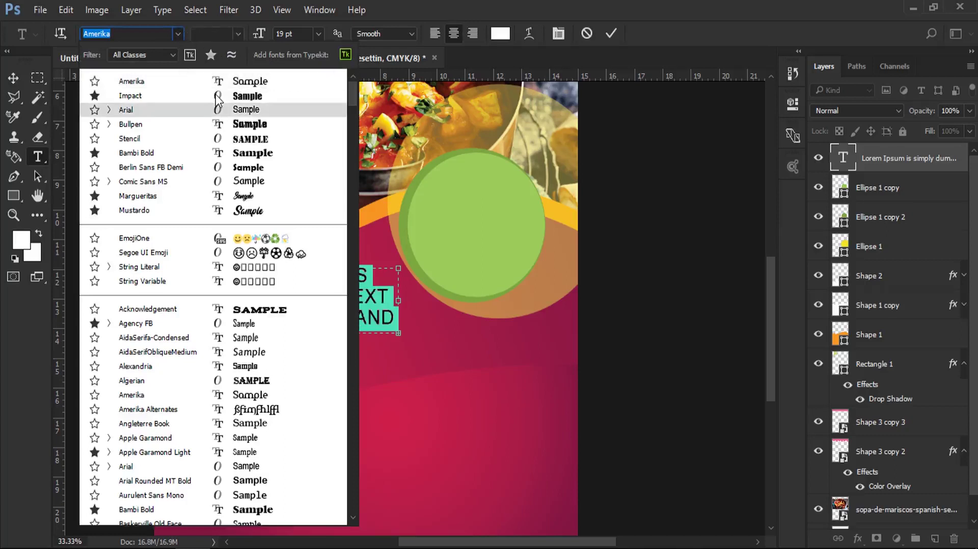
key("Up")
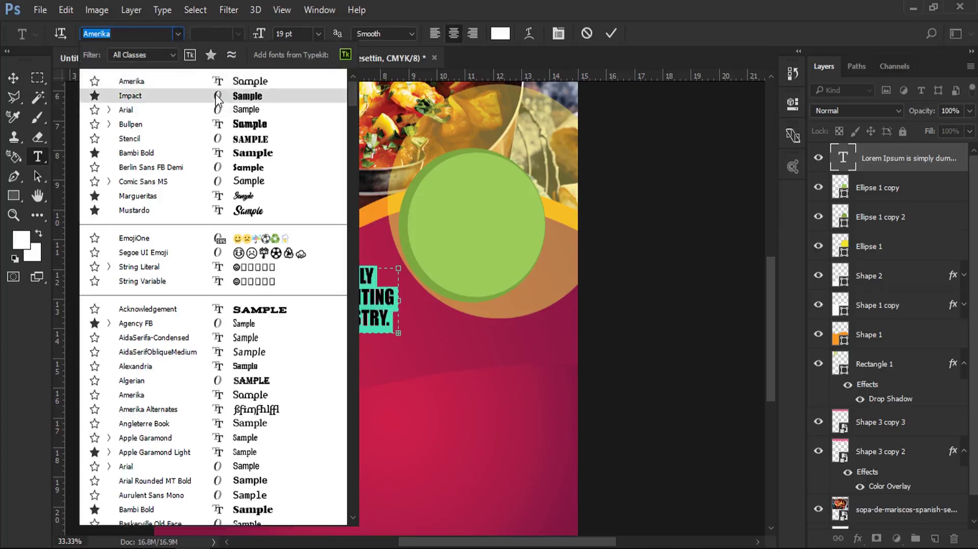
left_click(216, 96)
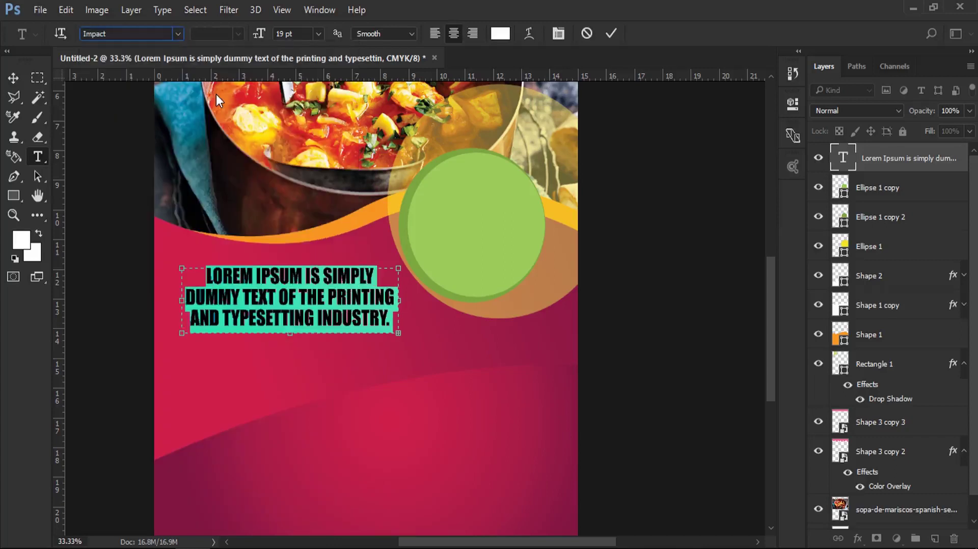
left_click(435, 34)
Step: Set the second and third lines of text in Arial Regular
left_click(279, 298)
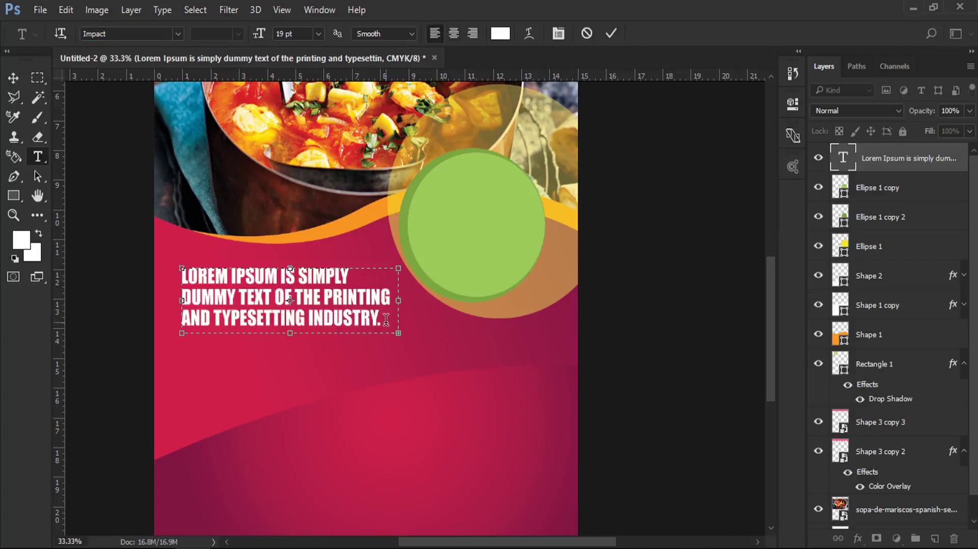
left_click_drag(376, 319, 183, 291)
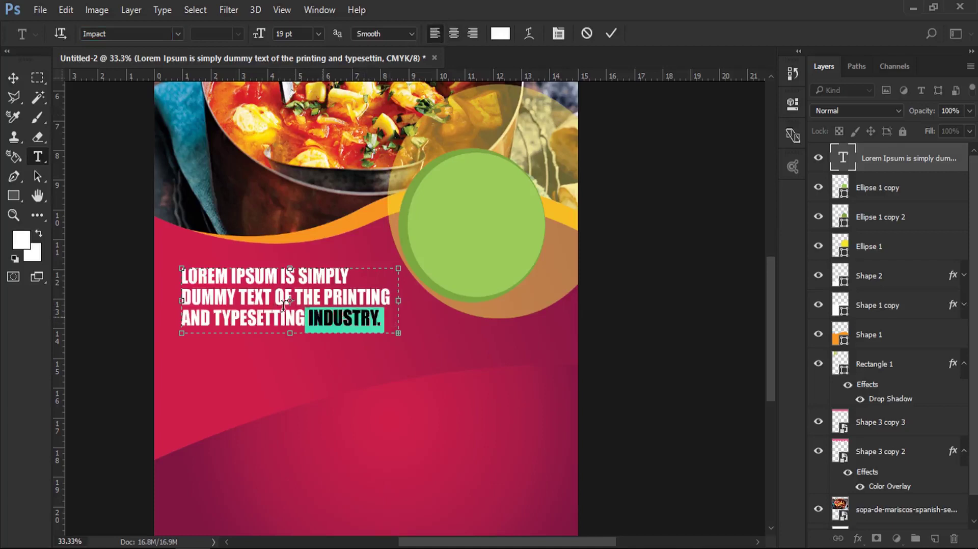
left_click(123, 35)
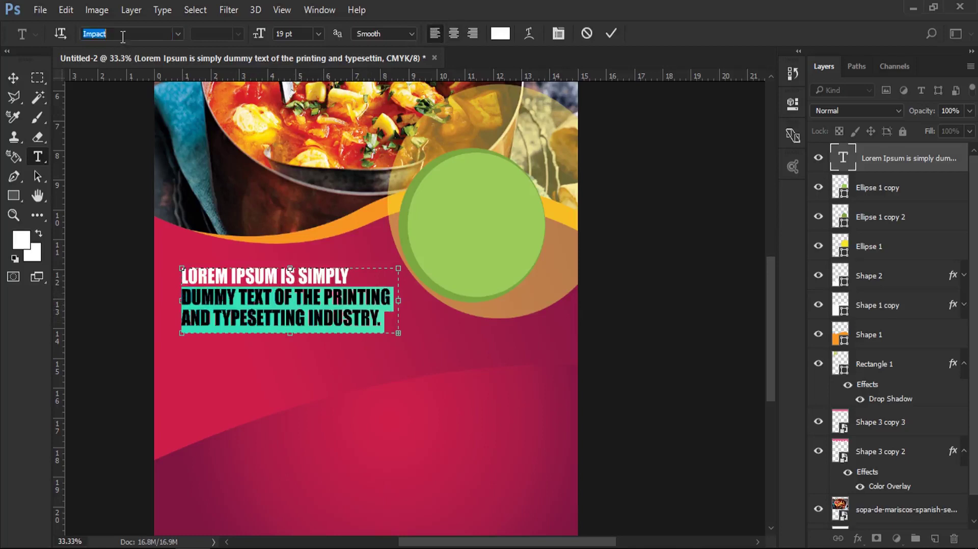
type("ar")
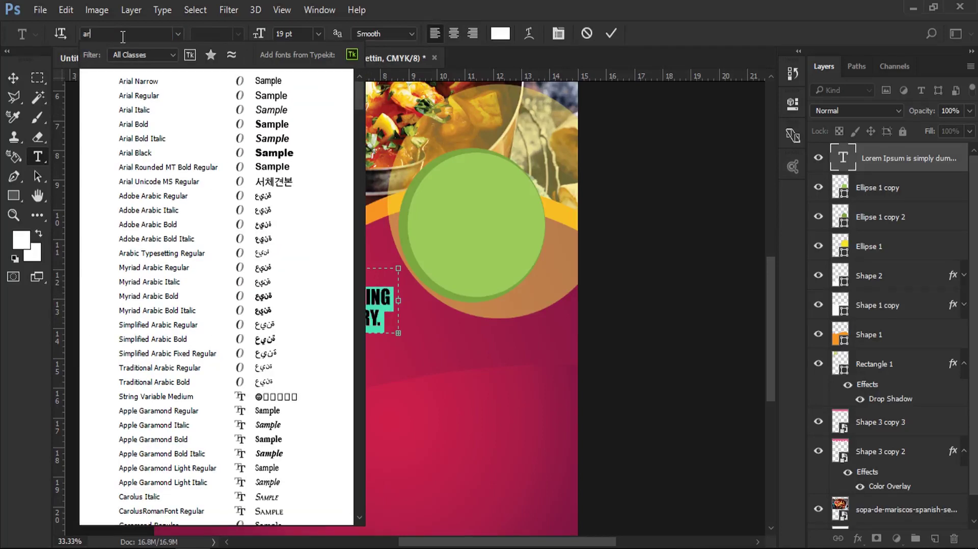
left_click(138, 95)
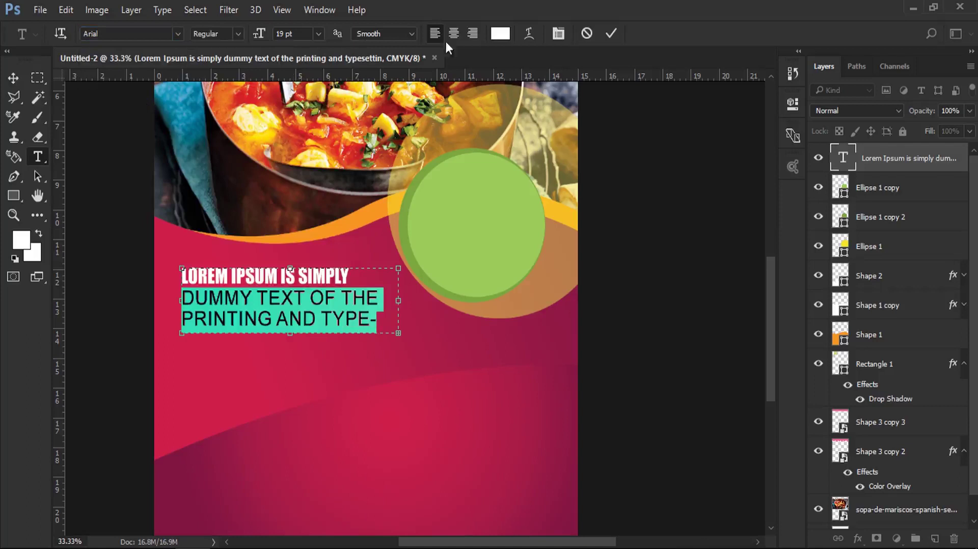
Step: Turn off All Caps, start 'dummy' on a new line, and enlarge the text box
left_click(559, 33)
left_click(657, 290)
mouse_move(398, 334)
left_mouse_down()
mouse_move(420, 348)
mouse_move(352, 278)
left_mouse_up()
left_click(353, 278)
key("Return")
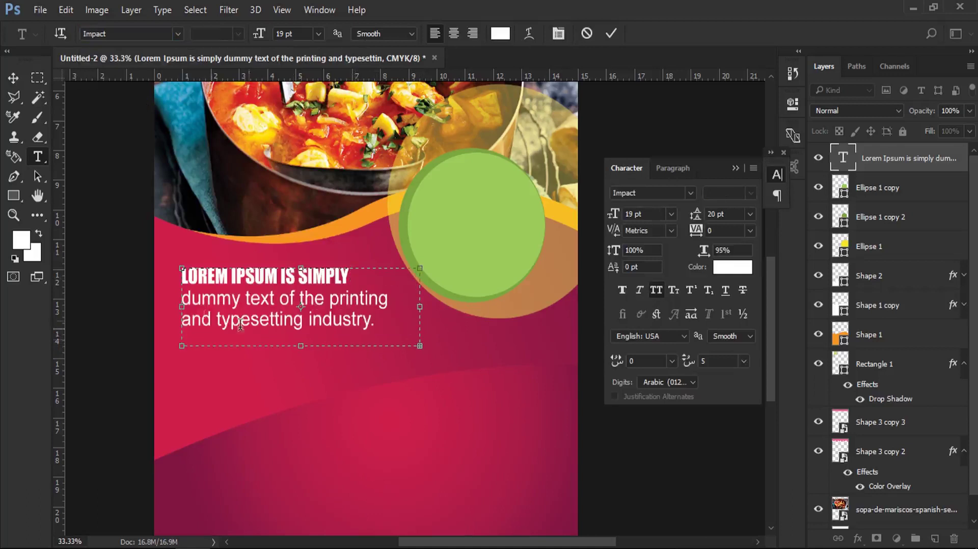
left_click_drag(300, 346, 303, 382)
Step: Make the paragraph from 'dummy' onward Arial Regular, mixed case, 16 pt
mouse_move(420, 382)
left_mouse_down()
mouse_move(430, 381)
mouse_move(177, 298)
left_mouse_up()
left_click(142, 34)
type("ar")
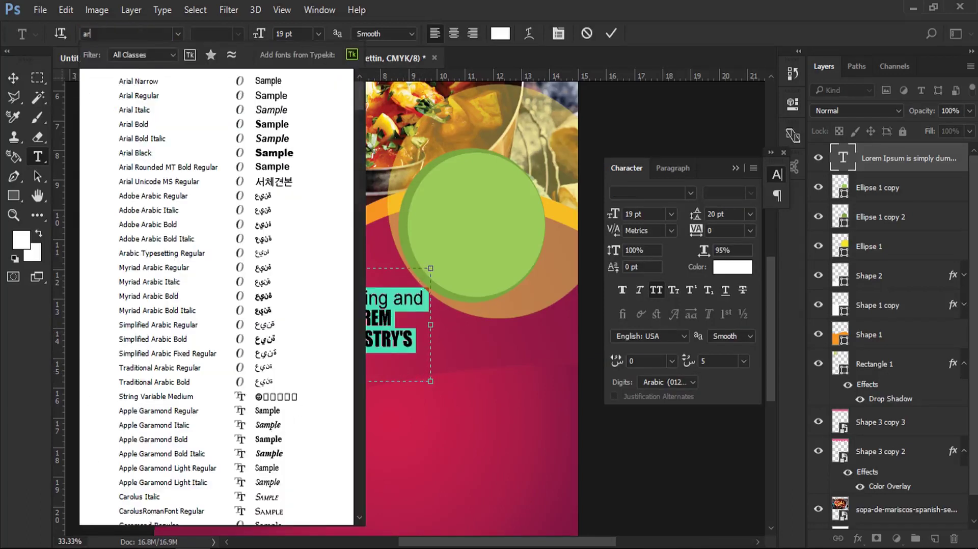
left_click(139, 95)
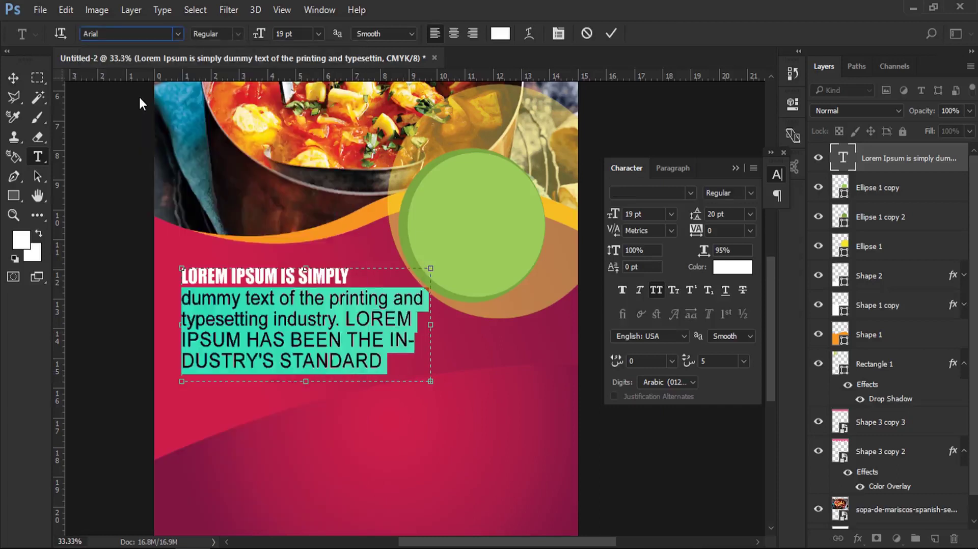
left_click(657, 290)
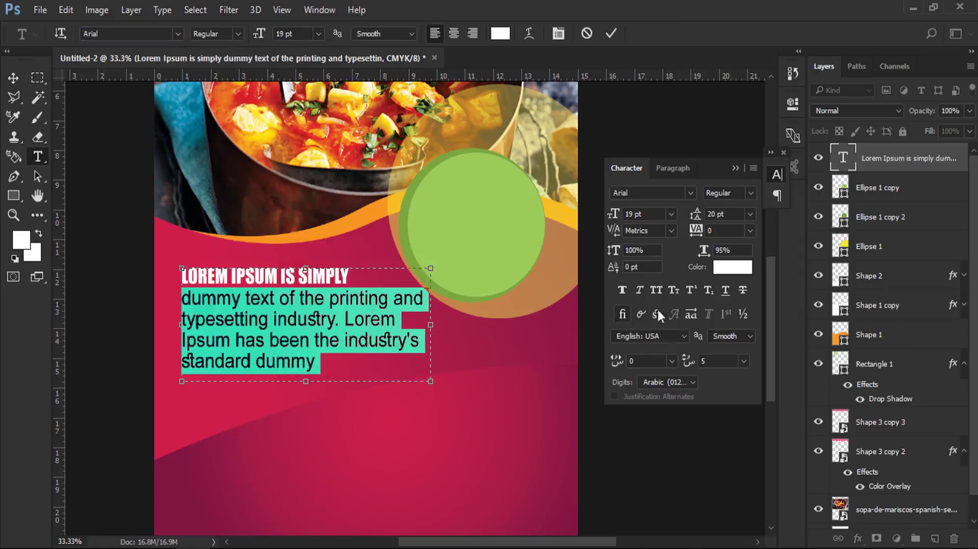
left_click_drag(619, 215, 615, 219)
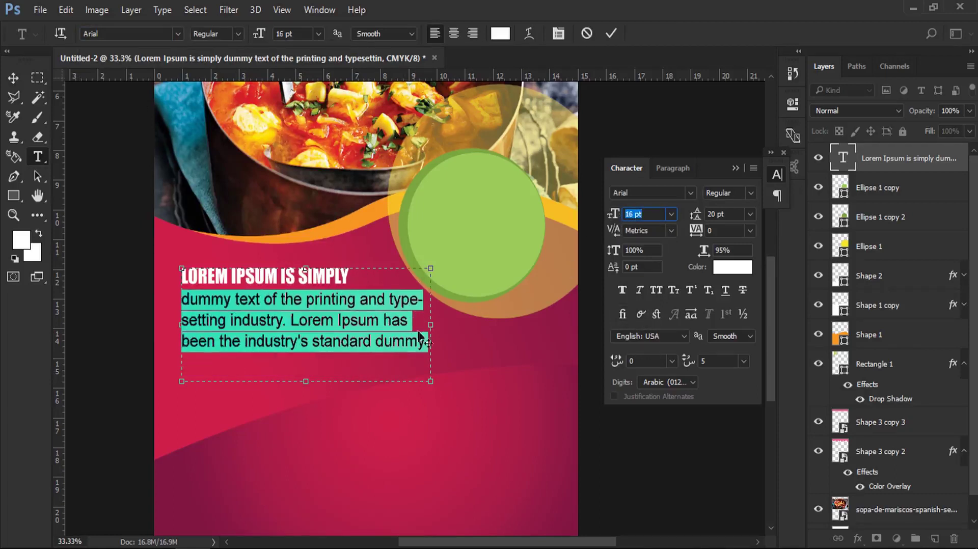
left_click_drag(280, 276, 360, 279)
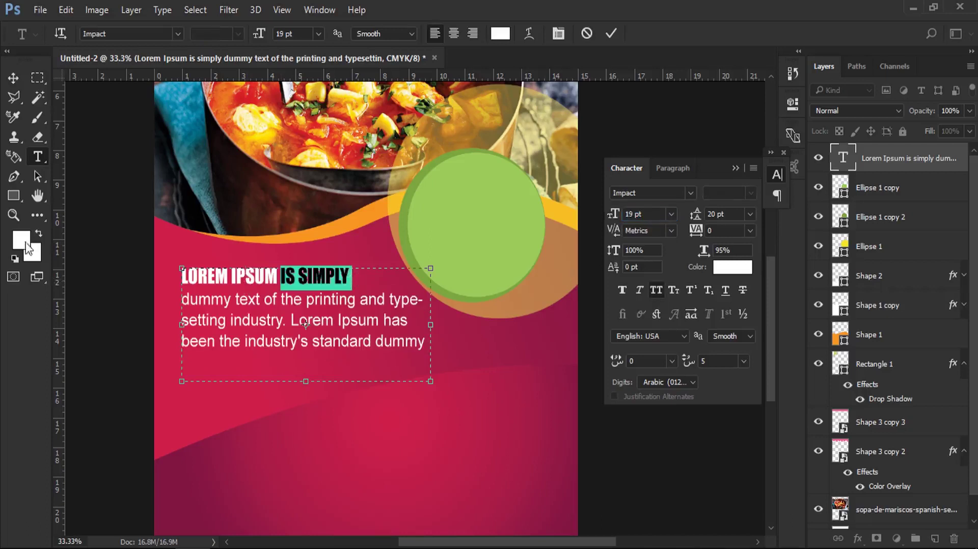
Step: Recolour the headline words 'IS SIMPLY' yellow (f5de1b) and finish editing
left_click(23, 240)
left_click(904, 149)
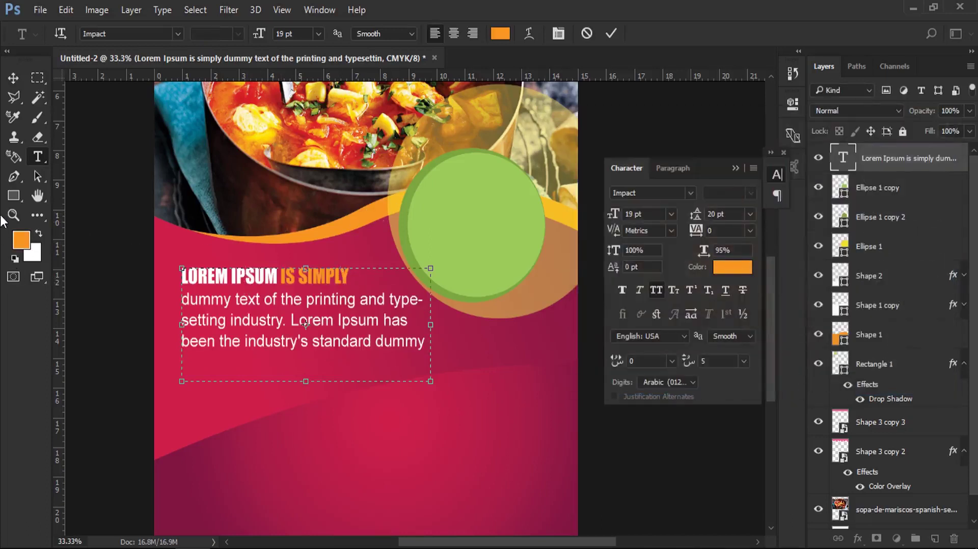
left_click_drag(353, 276, 280, 277)
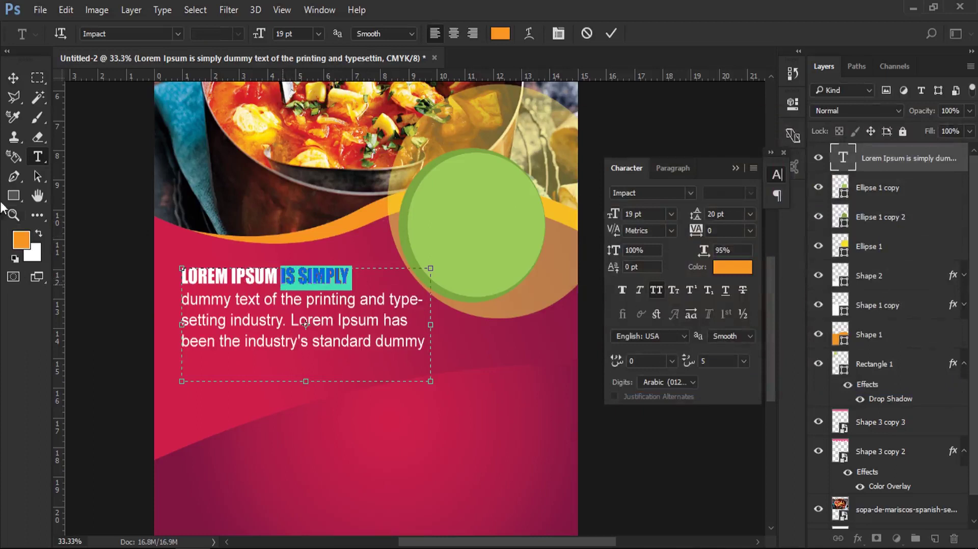
left_click(21, 240)
left_click(779, 322)
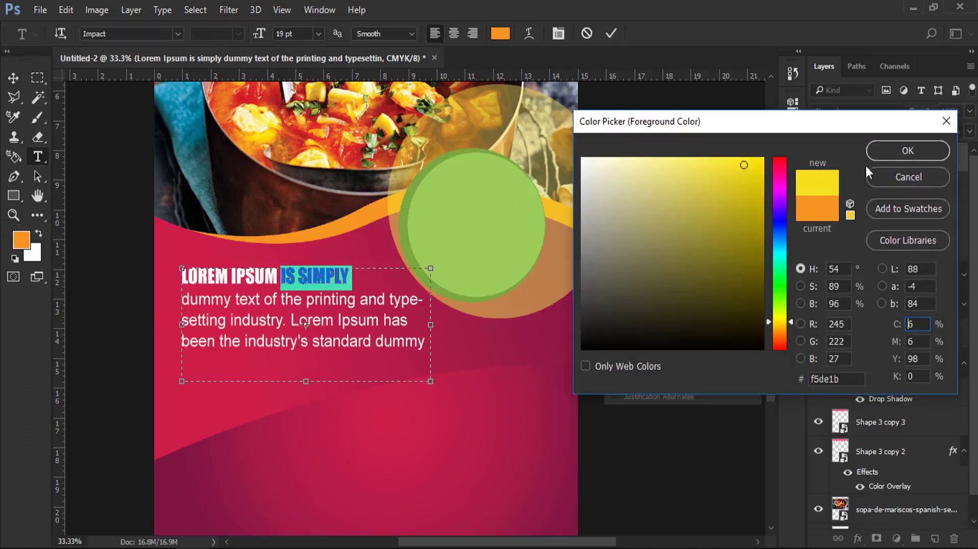
left_click(873, 153)
left_click(362, 279)
left_click(13, 77)
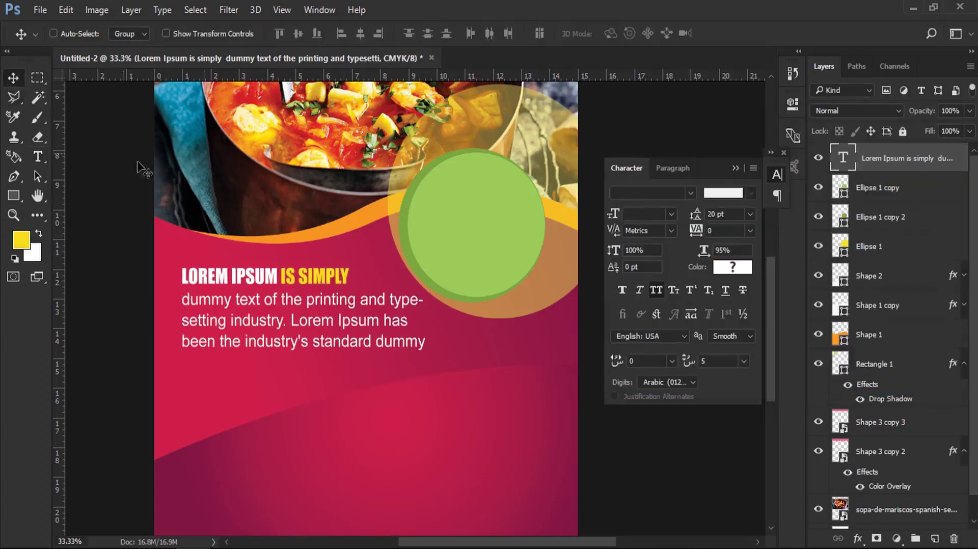
scroll(214, 211, "down", 1)
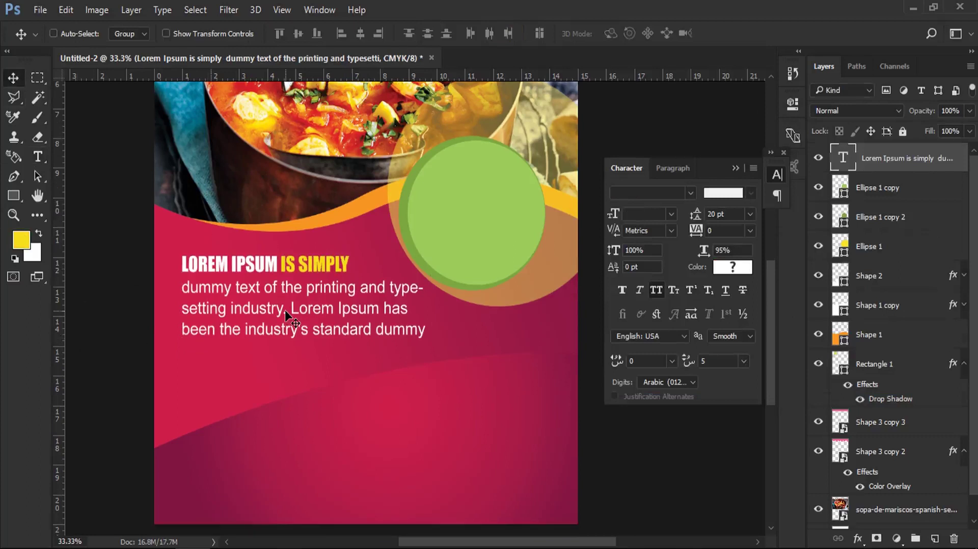
Step: Reduce the three body-text lines to 13 pt
key("t")
left_click_drag(425, 330, 181, 286)
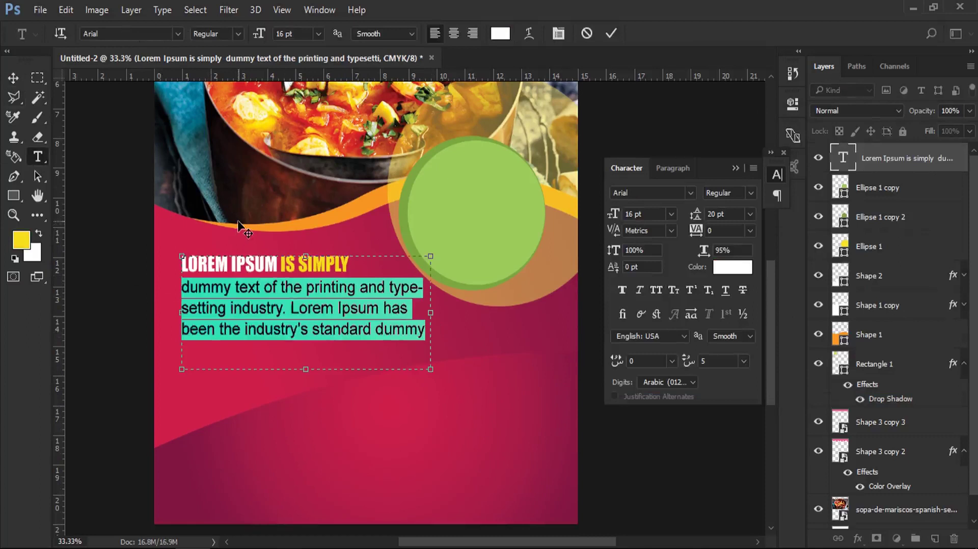
key("Down")
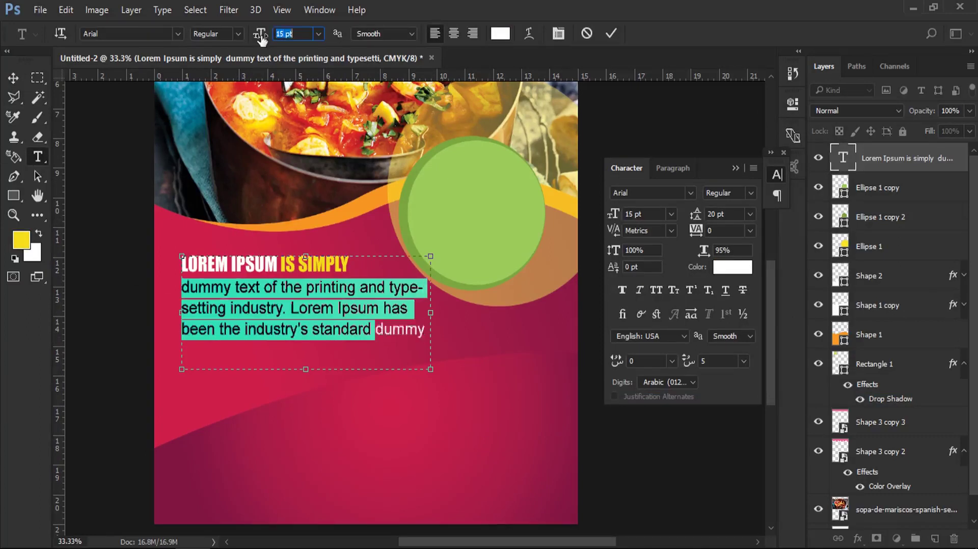
key("Down")
key("Down")
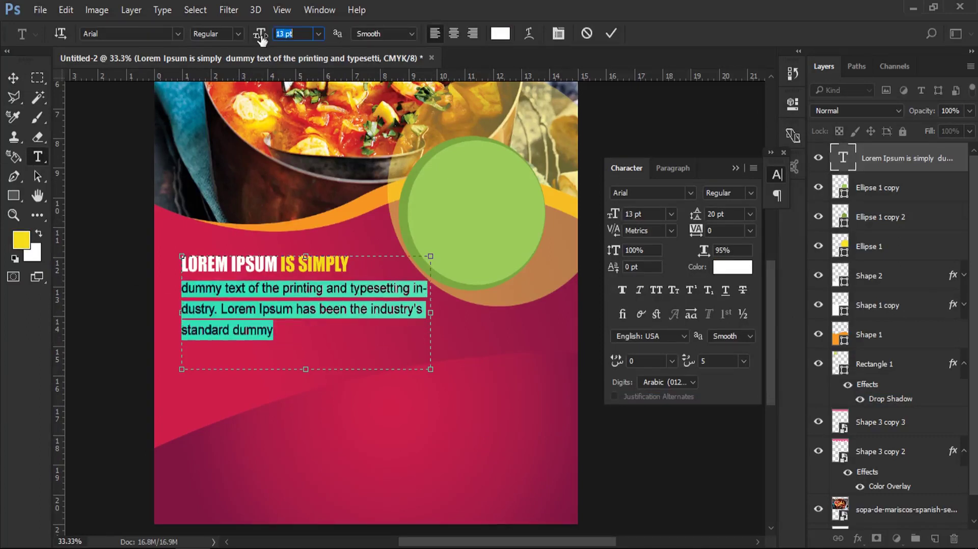
Step: Copy the paragraph's last sentence, paste it at the end, and nudge the text block left
left_click(228, 312, "shift")
right_click(243, 312)
key("Escape")
left_click(292, 332)
type("Lorem Ipsum has been the industry's standard dummy")
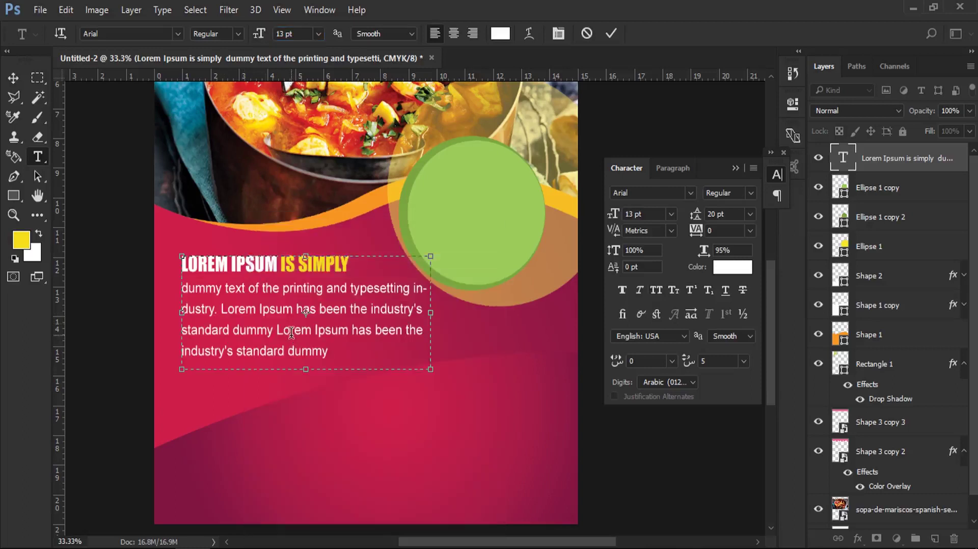
left_click(13, 78)
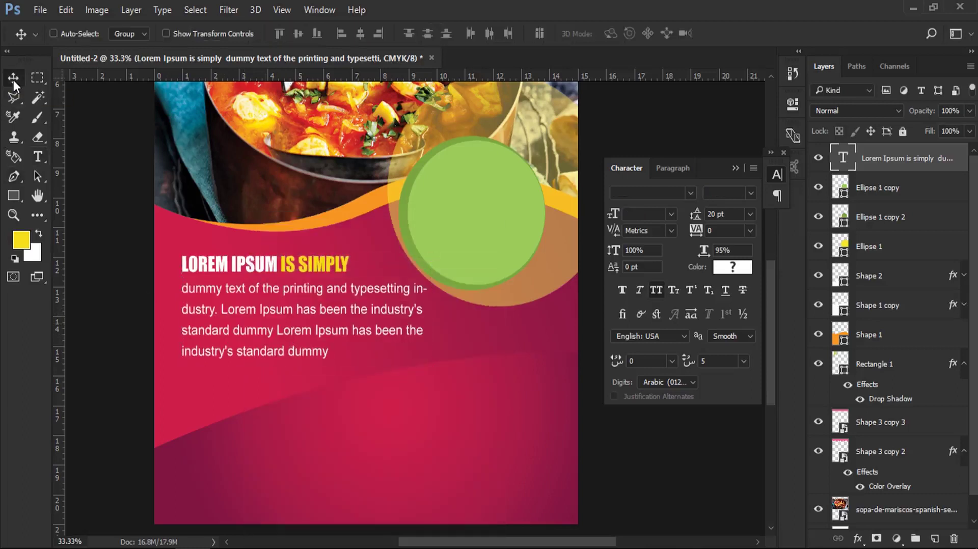
key("shift+Left")
key("shift+Left")
key("shift+Left")
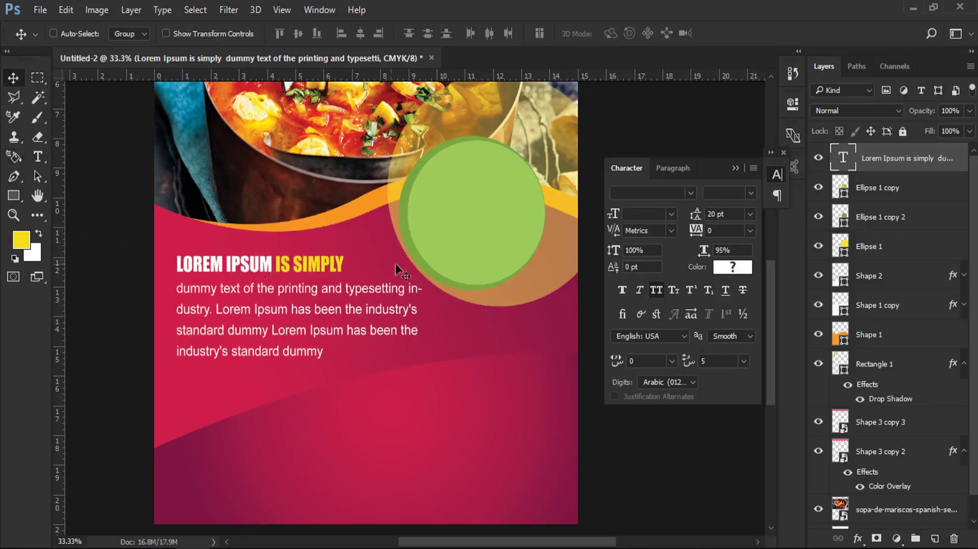
scroll(84, 229, "down", 1)
left_click(13, 195)
Step: Draw a yellow rounded rectangle below the body text
left_click(60, 213)
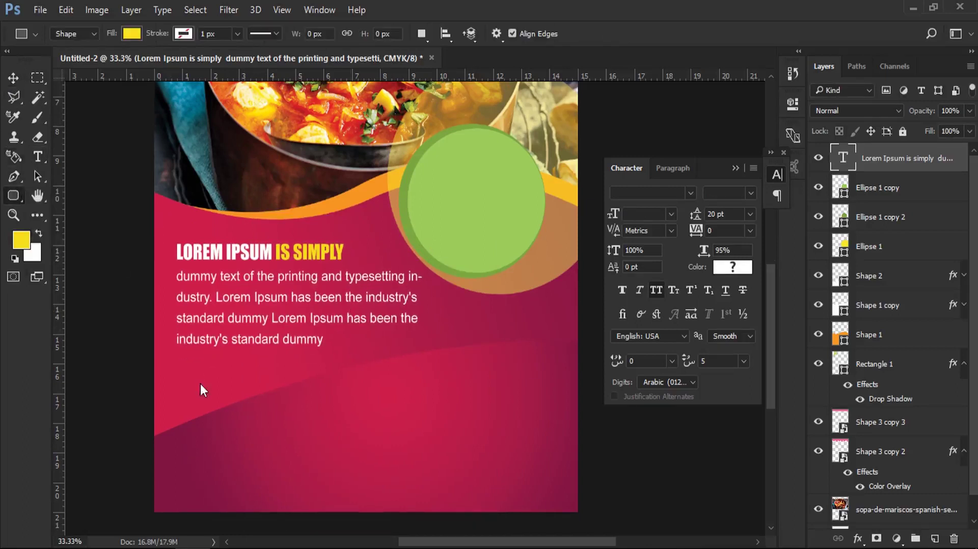
left_click_drag(183, 374, 266, 427)
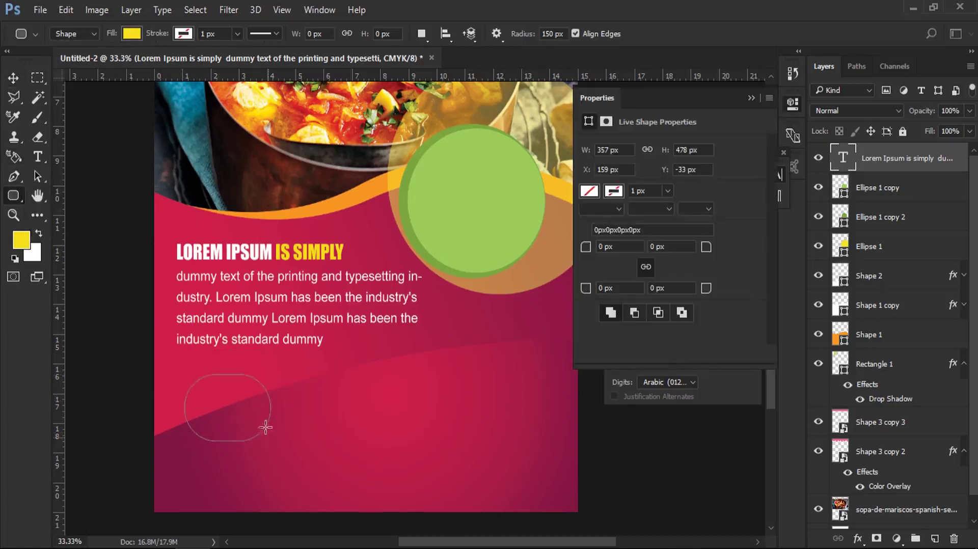
key("ctrl+z")
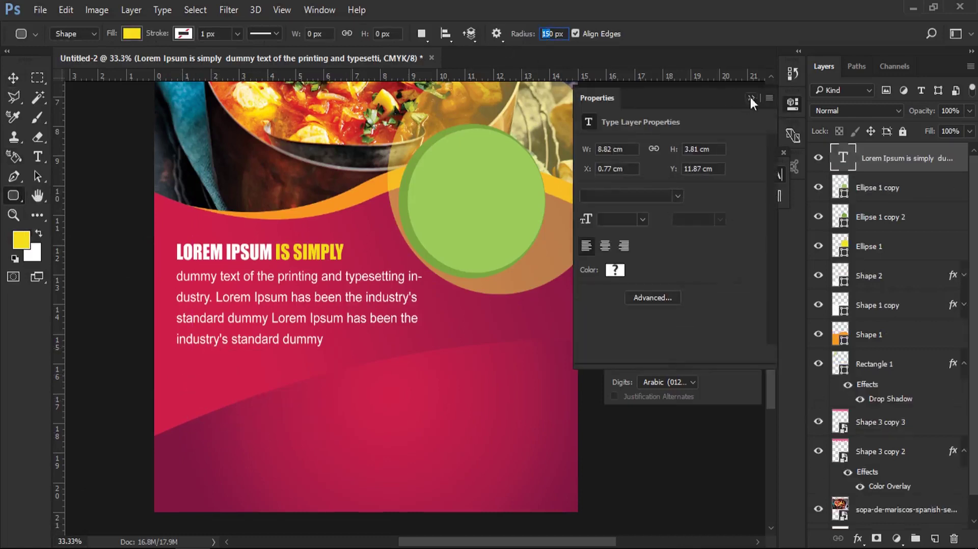
left_click(751, 98)
left_click_drag(185, 391, 274, 450)
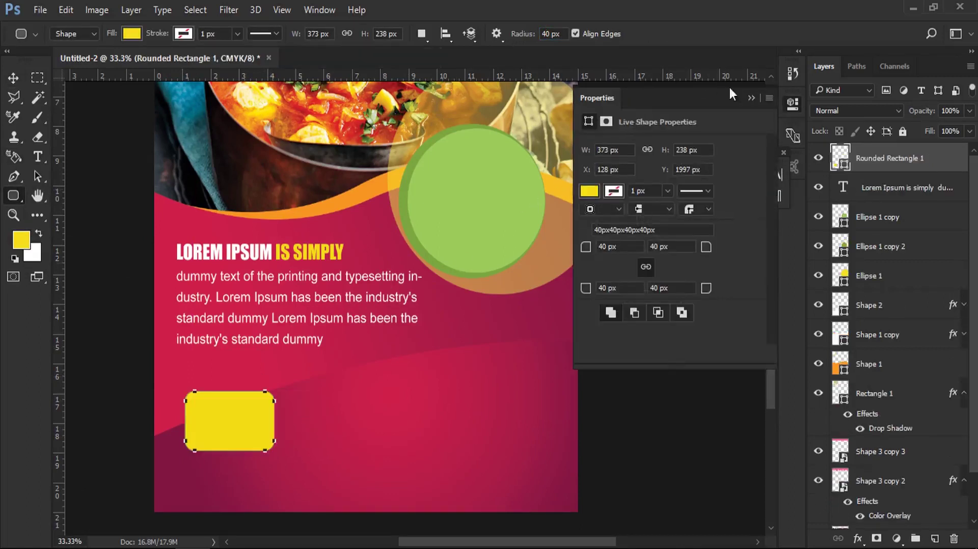
left_click(751, 98)
Step: Move the yellow box up slightly and resize it to be taller and narrower
key("v")
left_click_drag(223, 427, 222, 416)
key("ctrl+t")
left_click_drag(274, 435, 230, 444)
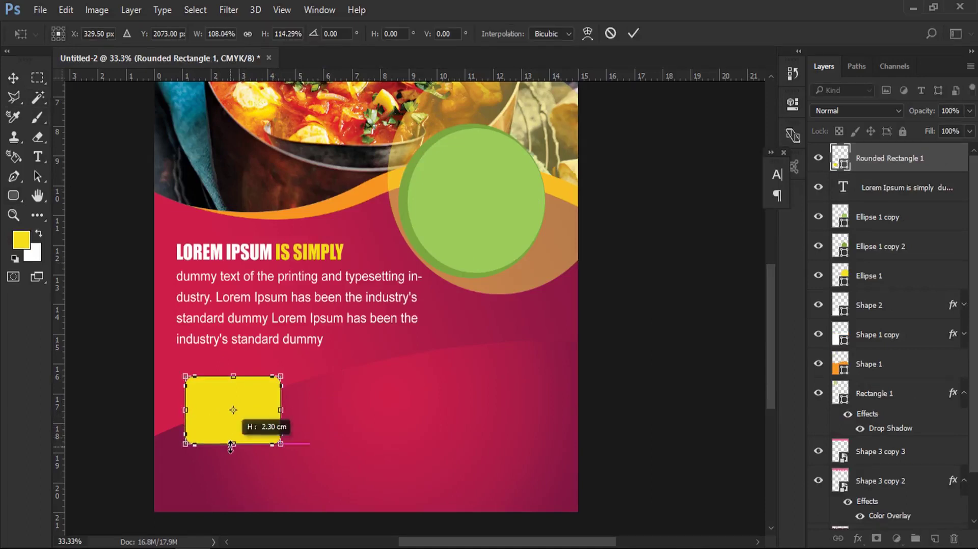
left_click_drag(281, 408, 447, 414)
key("Return")
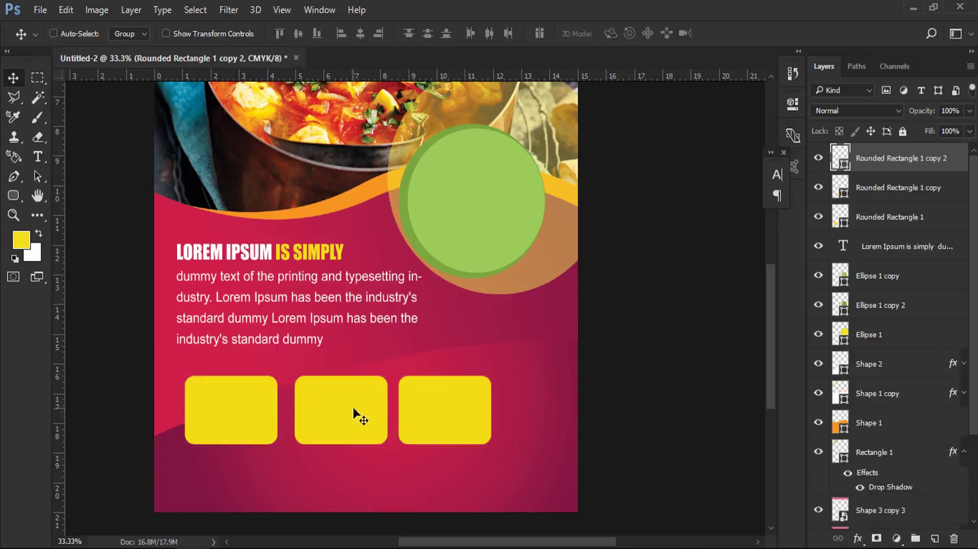
Step: Select all three yellow boxes and distribute them evenly by horizontal centers
left_click(374, 422, "ctrl")
key("shift+Left")
key("shift+Left")
key("shift+Left")
key("shift+Left")
right_click(448, 426)
left_click(450, 429)
key("shift+Left")
key("shift+Left")
key("shift+Left")
key("shift+Left")
key("shift+Left")
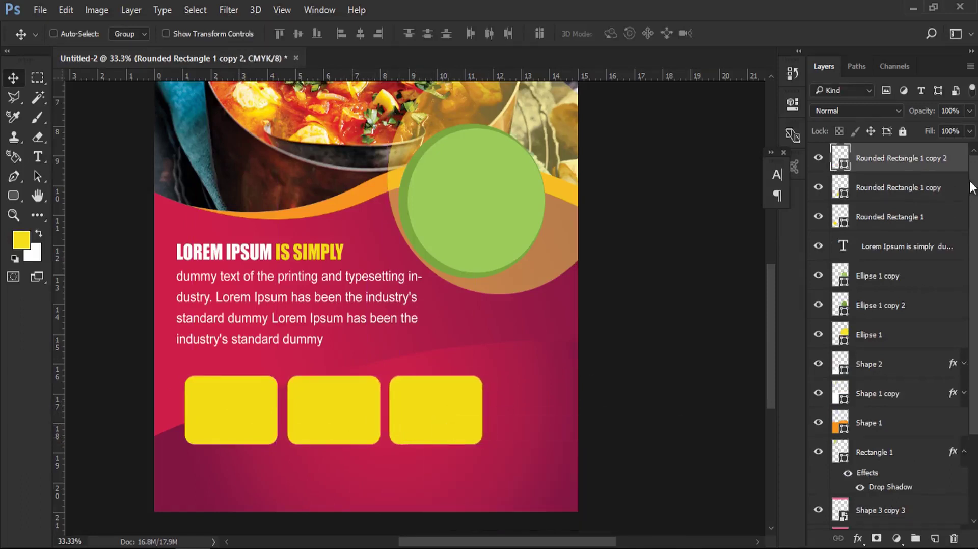
left_click(898, 192, "shift")
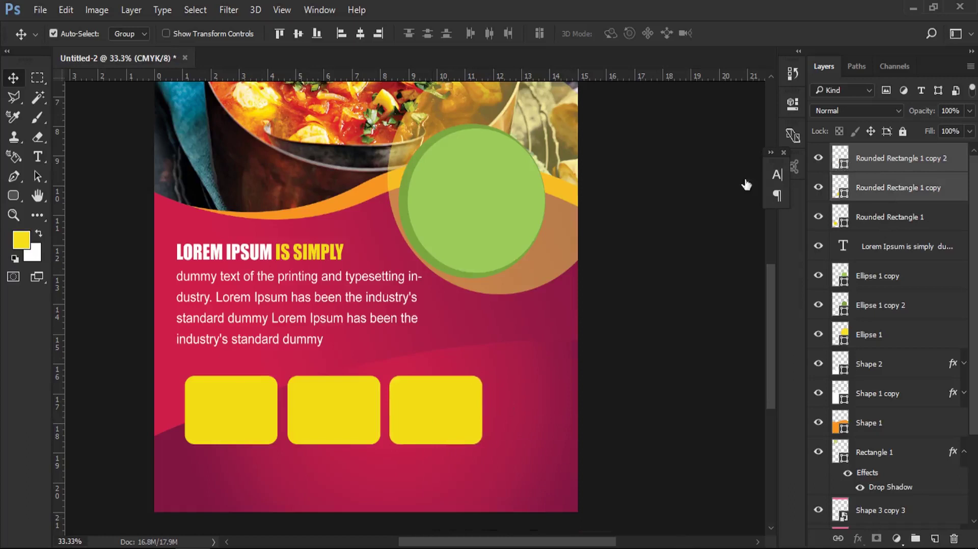
key("alt+shift+bracketleft")
left_click(485, 35)
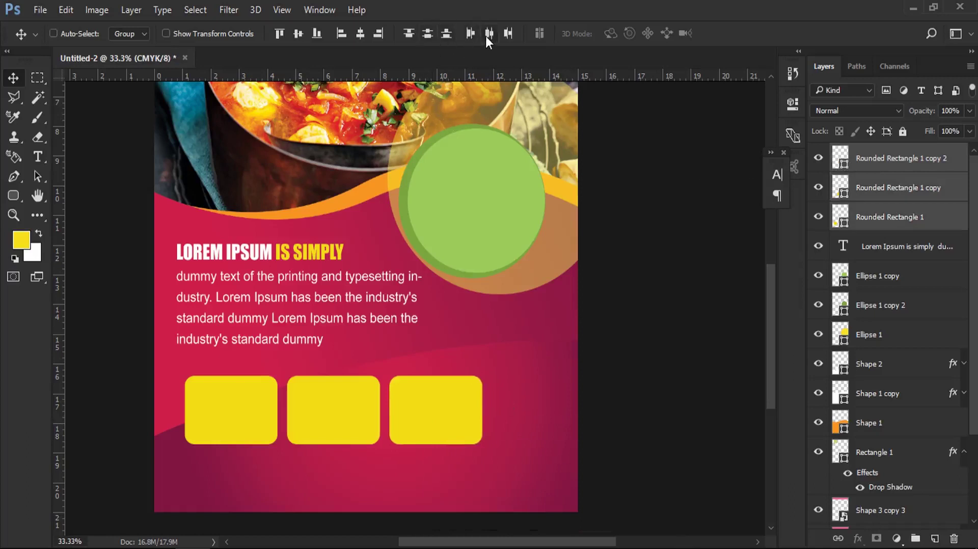
left_click(69, 10)
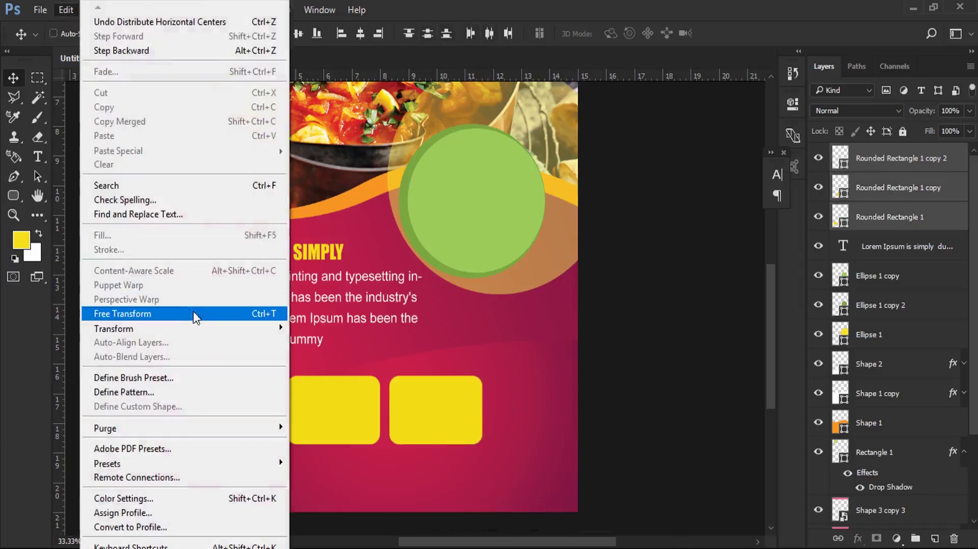
Step: Stretch the three boxes taller and nudge them slightly up and left
left_click(194, 314)
left_click_drag(337, 442, 340, 452)
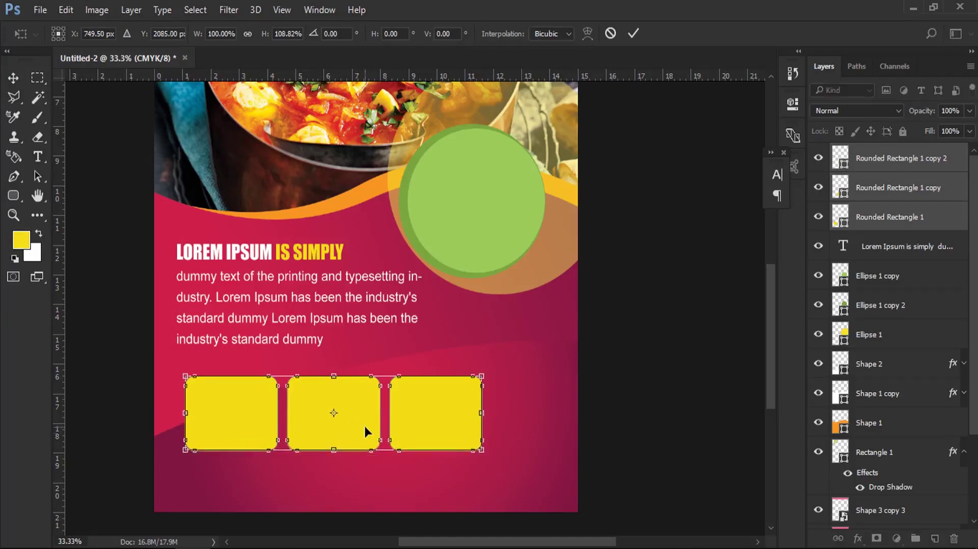
key("Return")
key("shift+Up")
key("shift+Up")
key("shift+Up")
key("shift+Up")
key("shift+Up")
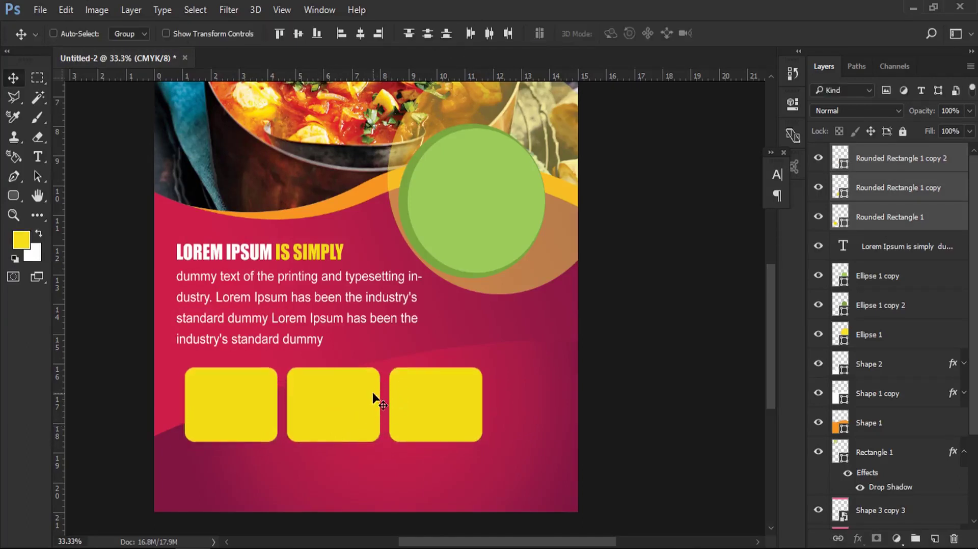
key("shift+Left")
key("Left")
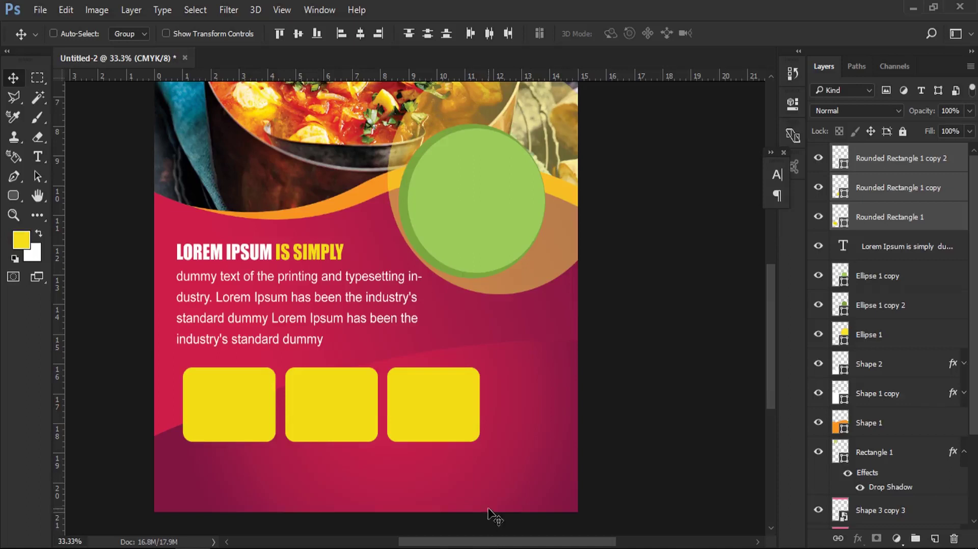
right_click(283, 433)
Step: Place pasta photo 32 (3), scale it, and clip it into Rounded Rectangle 1
left_click(319, 428)
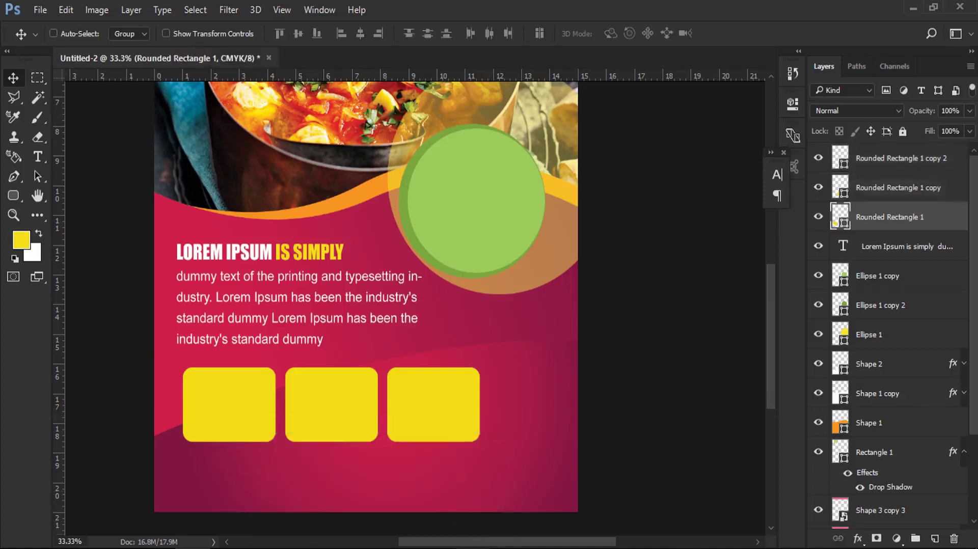
key("alt+Tab")
mouse_move(549, 168)
left_mouse_down()
mouse_move(196, 547)
mouse_move(322, 311)
left_mouse_up()
left_click_drag(527, 168, 292, 358)
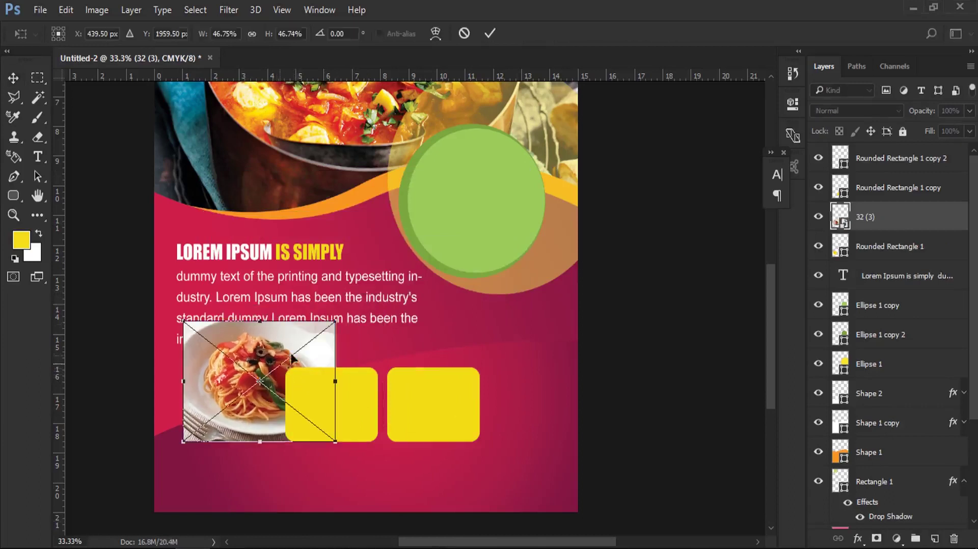
left_click_drag(336, 322, 288, 360)
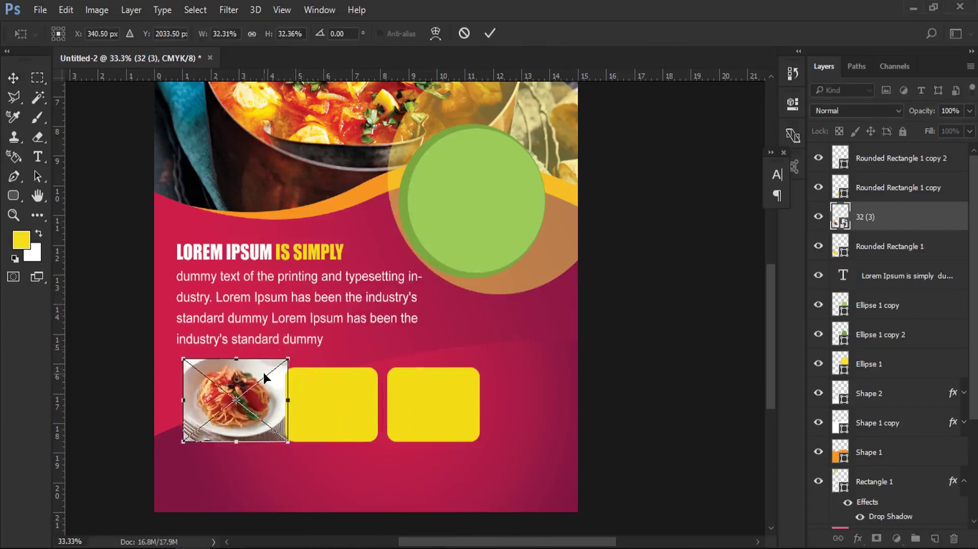
key("Return")
left_click(881, 232, "alt")
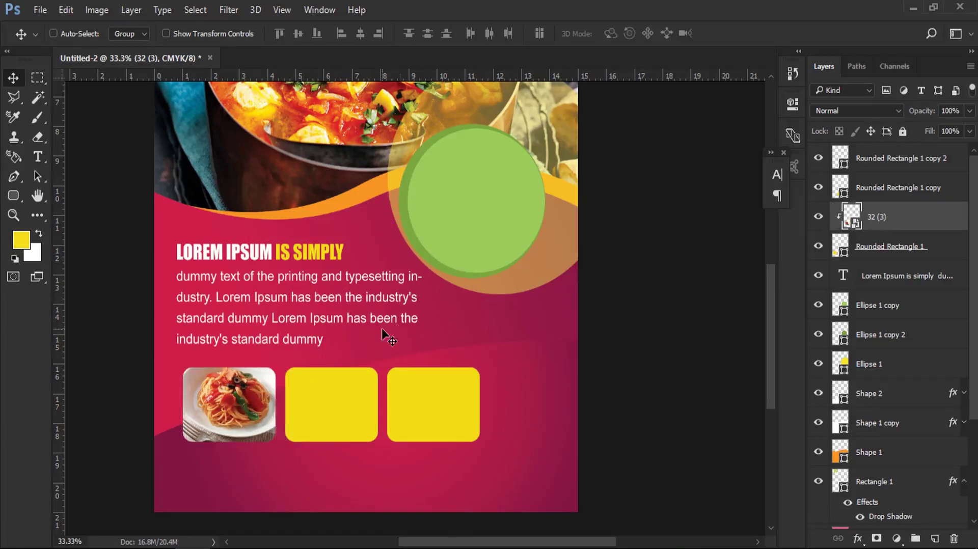
left_click_drag(256, 403, 248, 405)
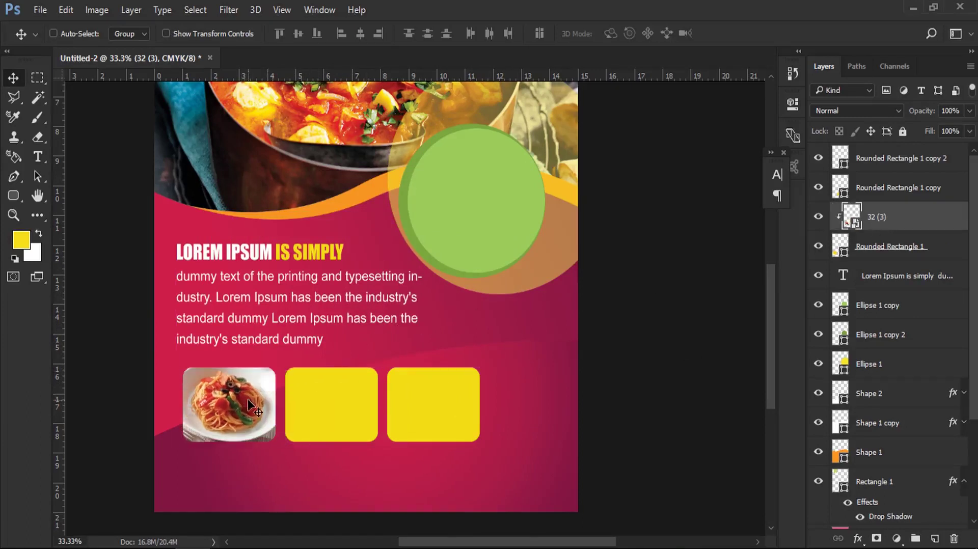
Step: Add a thin 6 px yellow stroke to the first rounded box
right_click(257, 393)
left_click(270, 419)
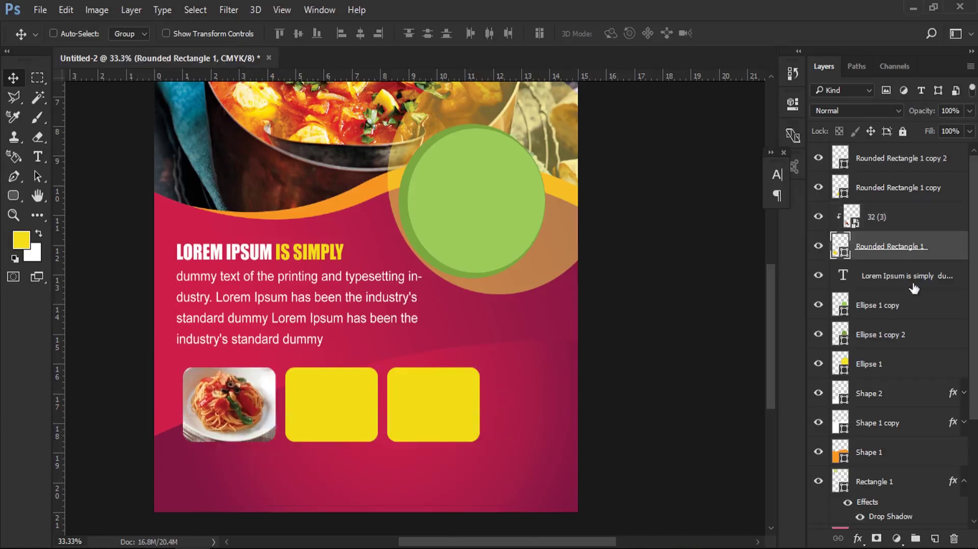
double_click(955, 254)
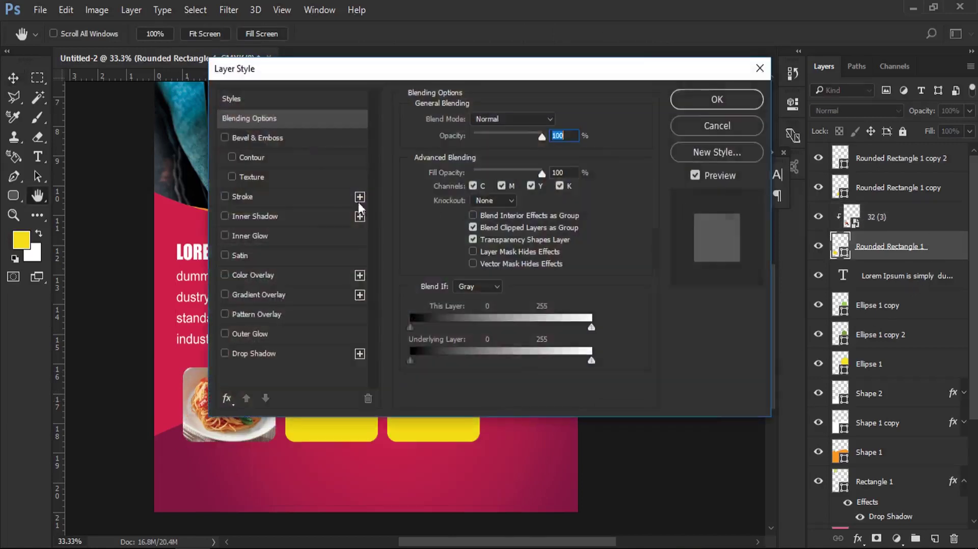
left_click_drag(288, 78, 482, 79)
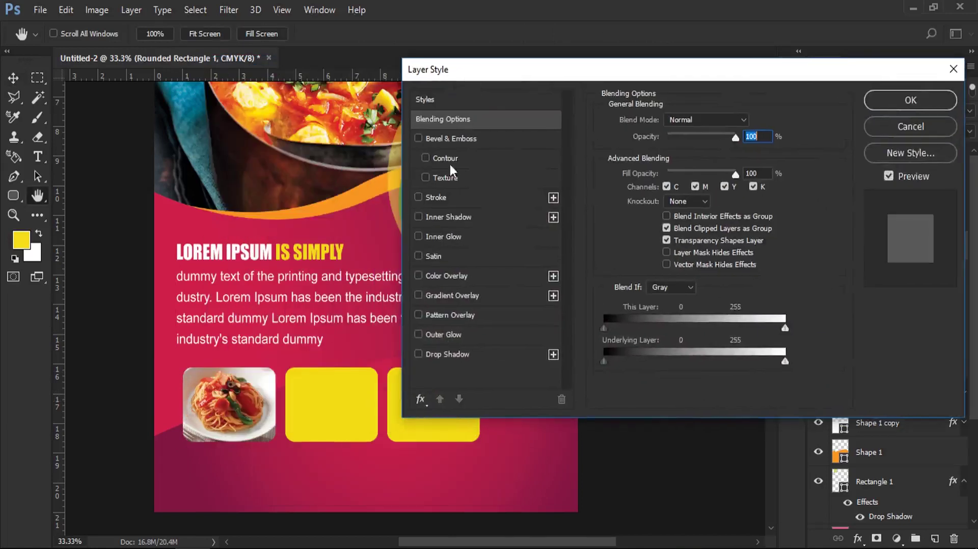
left_click(441, 197)
left_click_drag(664, 122, 661, 124)
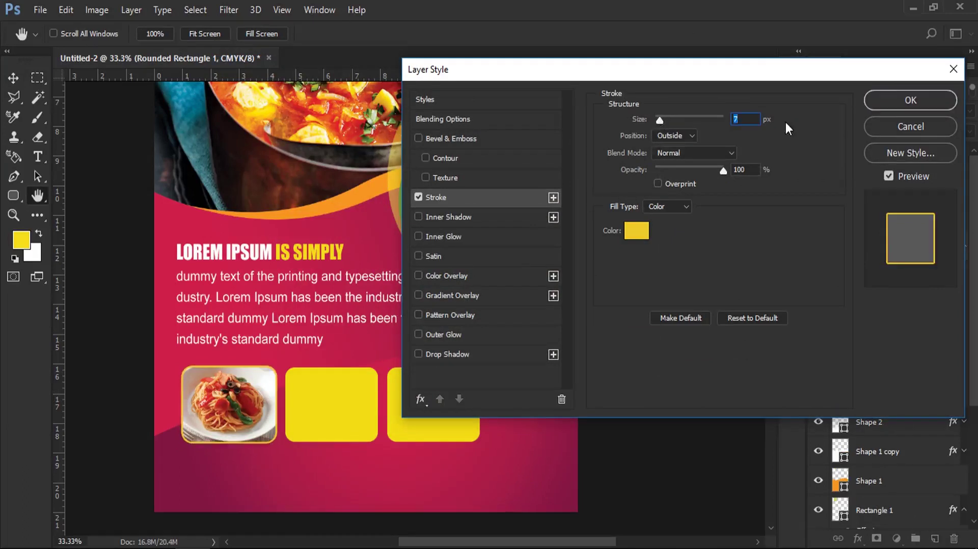
Step: Copy the first box's yellow stroke style and paste it onto the second and third rounded boxes
left_click(894, 103)
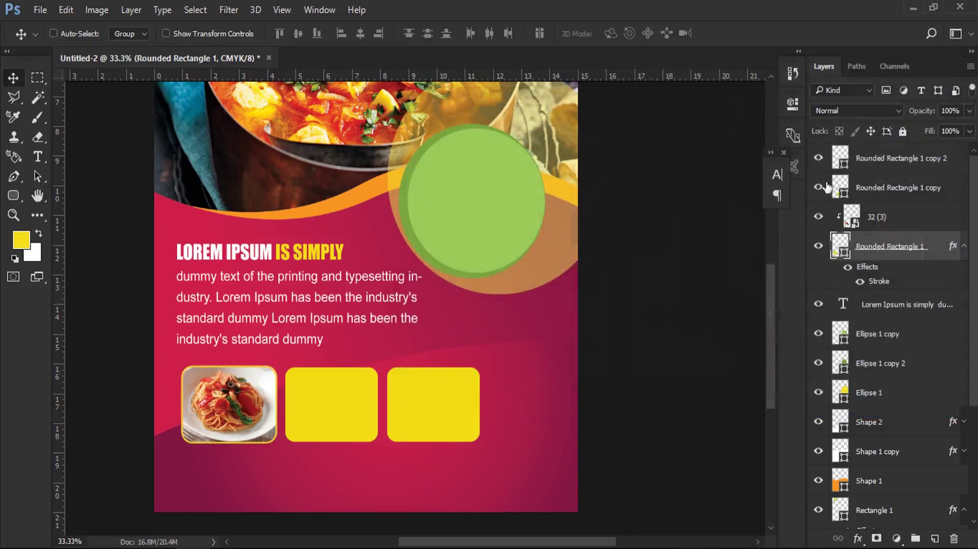
right_click(889, 251)
left_click(662, 404)
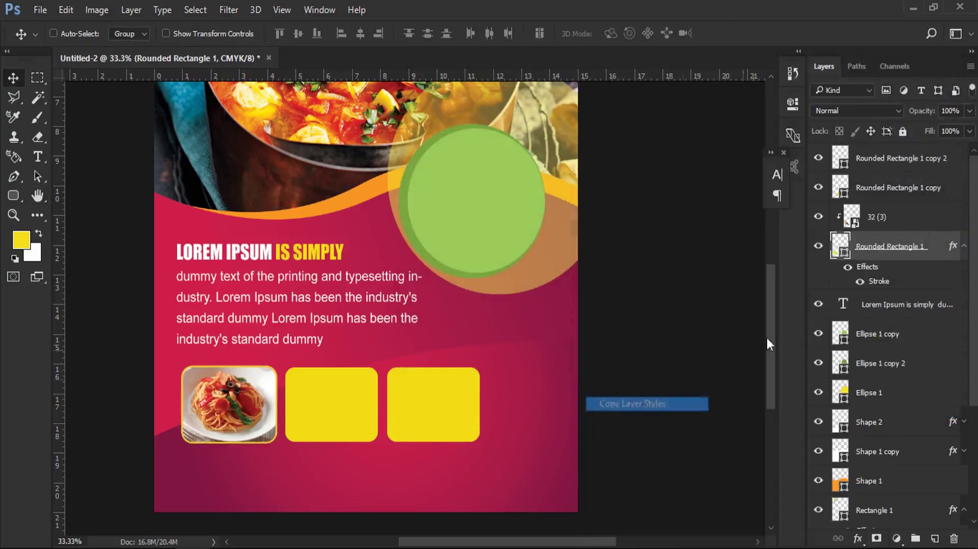
left_click(881, 196)
left_click(886, 159, "ctrl")
right_click(885, 155)
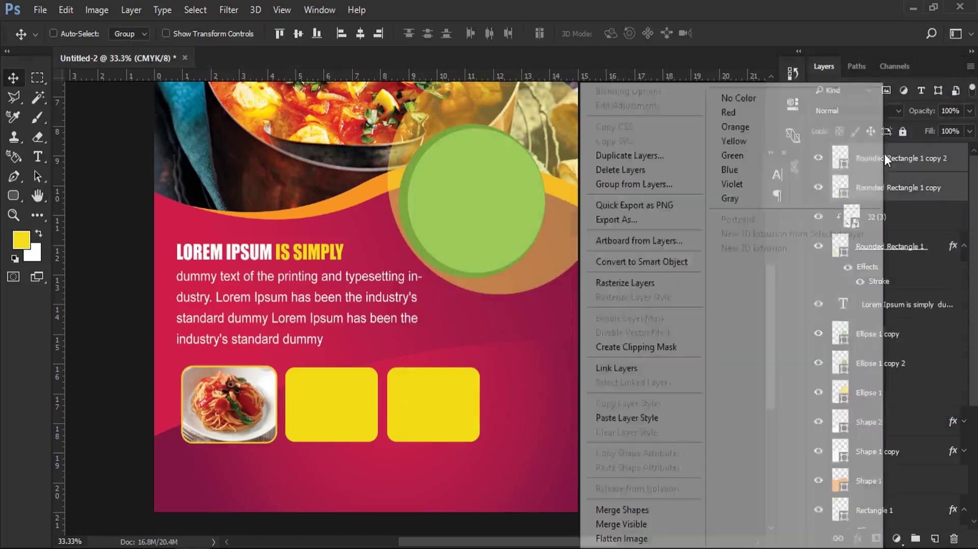
left_click(645, 417)
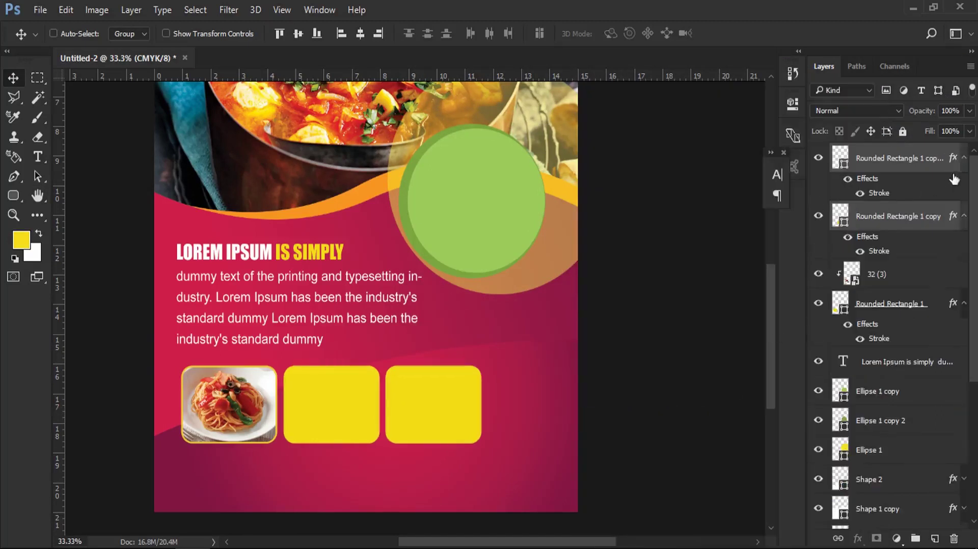
left_click(967, 159)
Step: Place pizza photo 32 (22), scale it, and clip it into the second rounded box
left_click(887, 189)
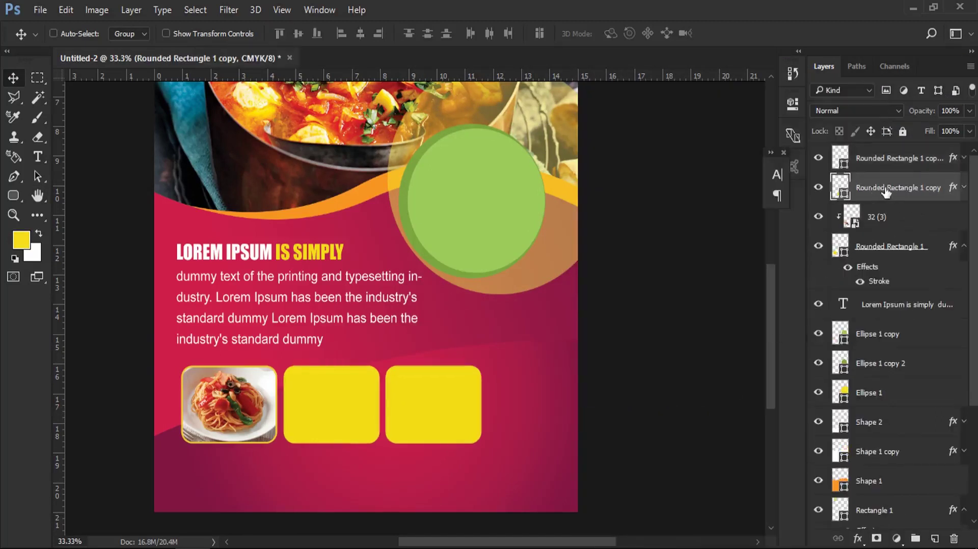
left_click(465, 541)
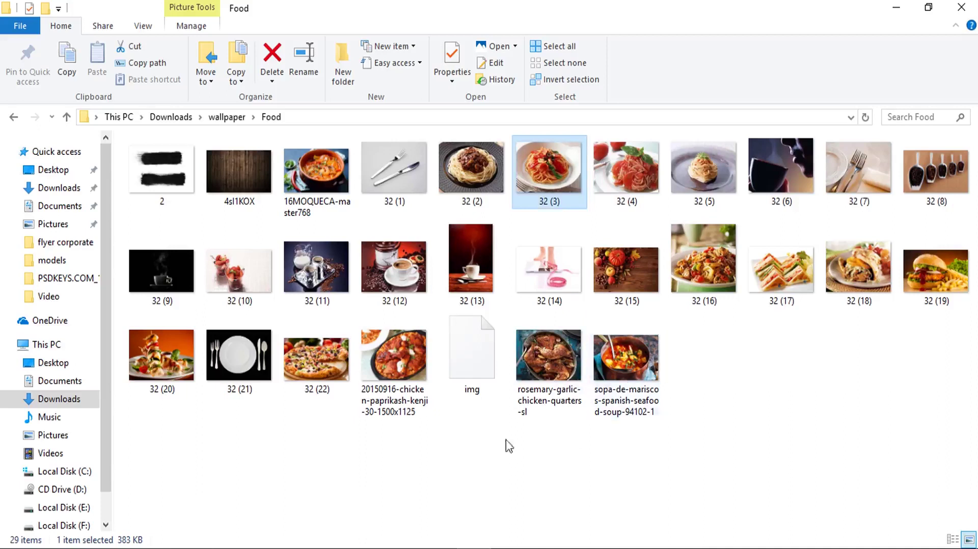
mouse_move(317, 357)
left_mouse_down()
mouse_move(196, 532)
mouse_move(340, 431)
left_mouse_up()
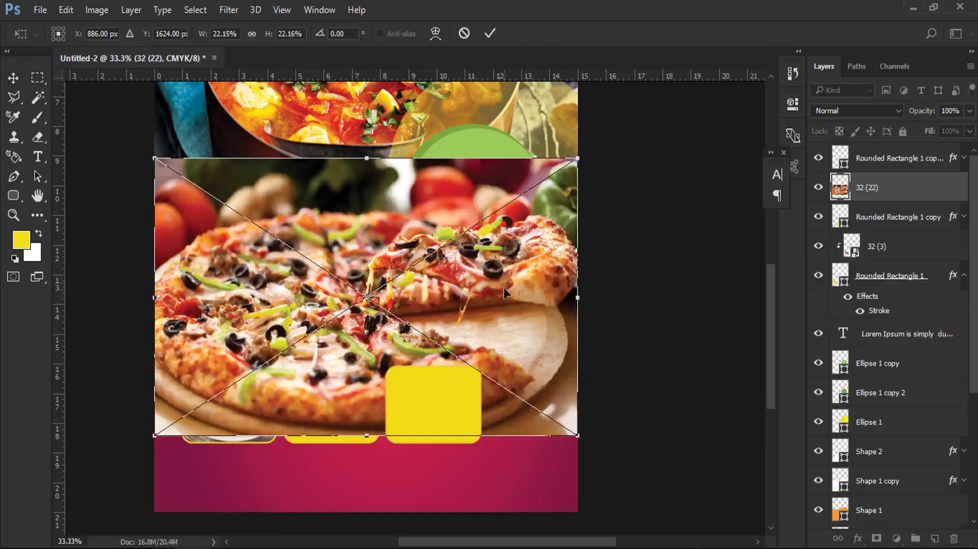
mouse_move(581, 153)
left_mouse_down()
mouse_move(271, 360)
mouse_move(385, 382)
mouse_move(400, 363)
left_mouse_up()
key("Return")
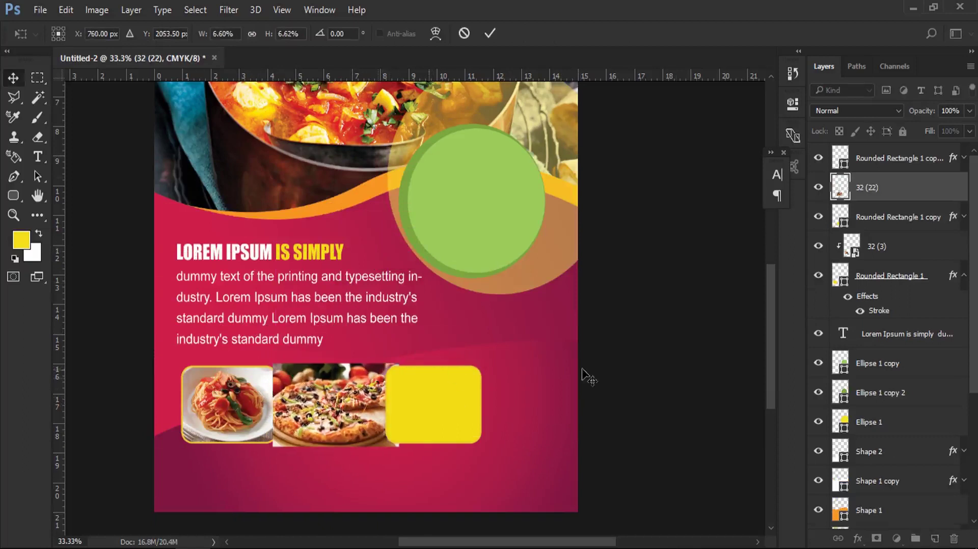
left_click_drag(867, 216, 876, 199)
right_click(877, 199)
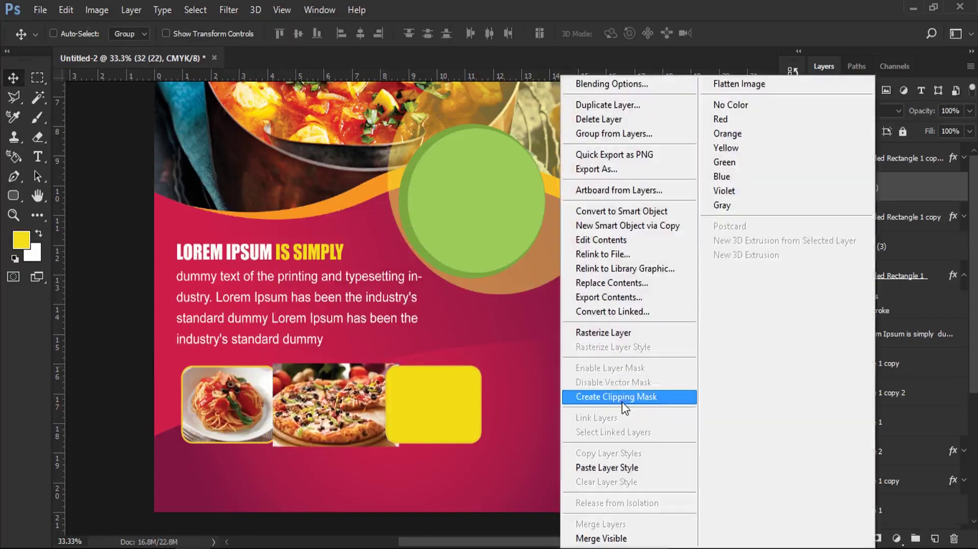
left_click(581, 400)
Step: Place burger photo 32 (19), scale and position it, and clip it into the third rounded box
right_click(427, 412)
left_click(447, 422)
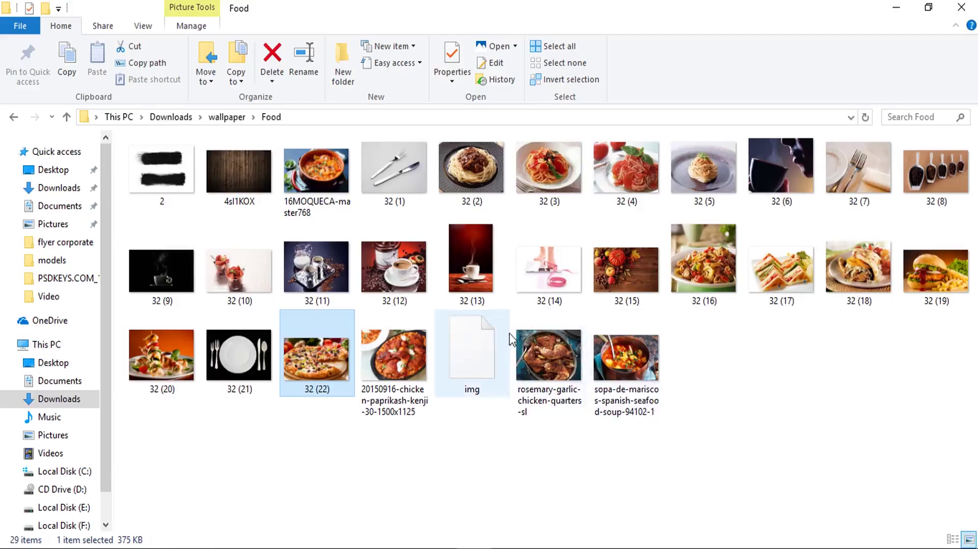
left_click_drag(928, 293, 396, 427)
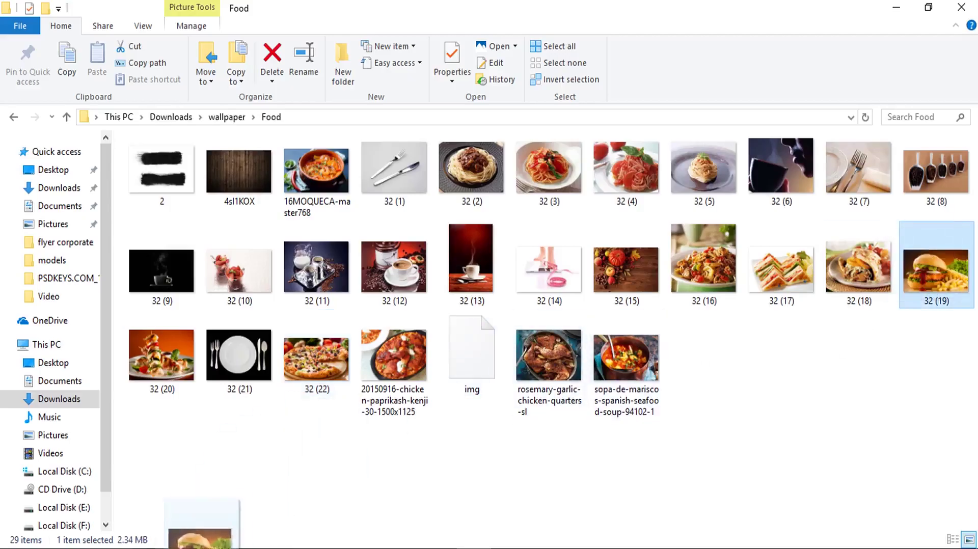
left_click_drag(527, 263, 527, 262)
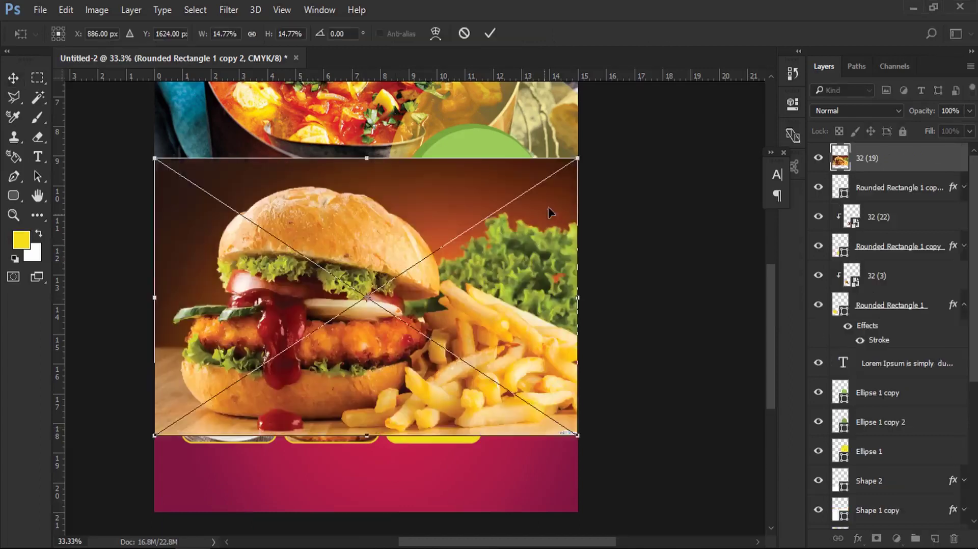
left_click_drag(579, 156, 273, 342)
key("Return")
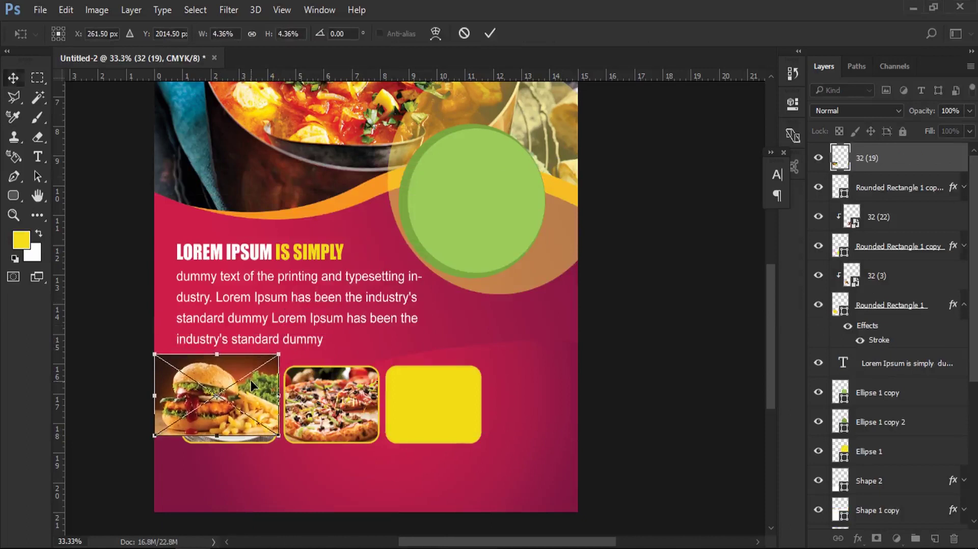
left_click_drag(254, 405, 467, 415)
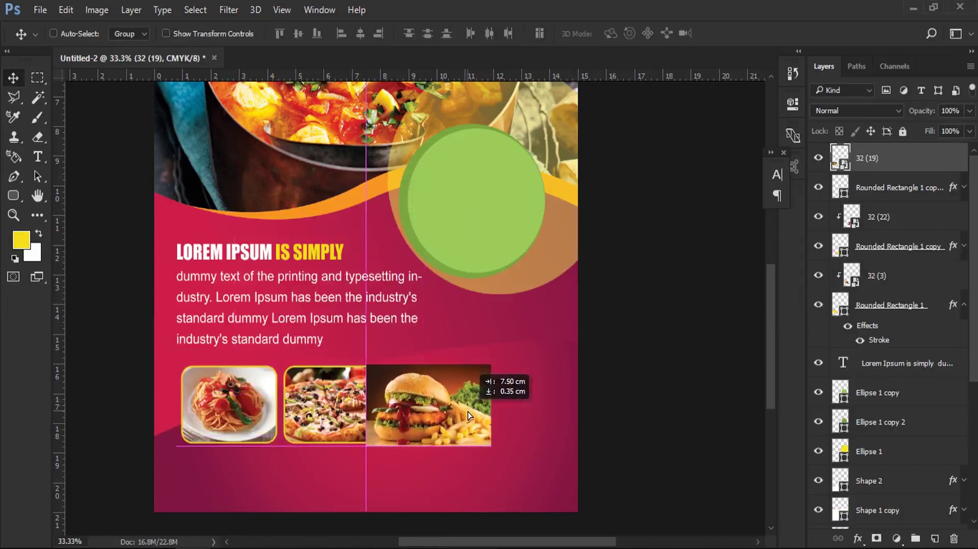
right_click(887, 161)
left_click(623, 396)
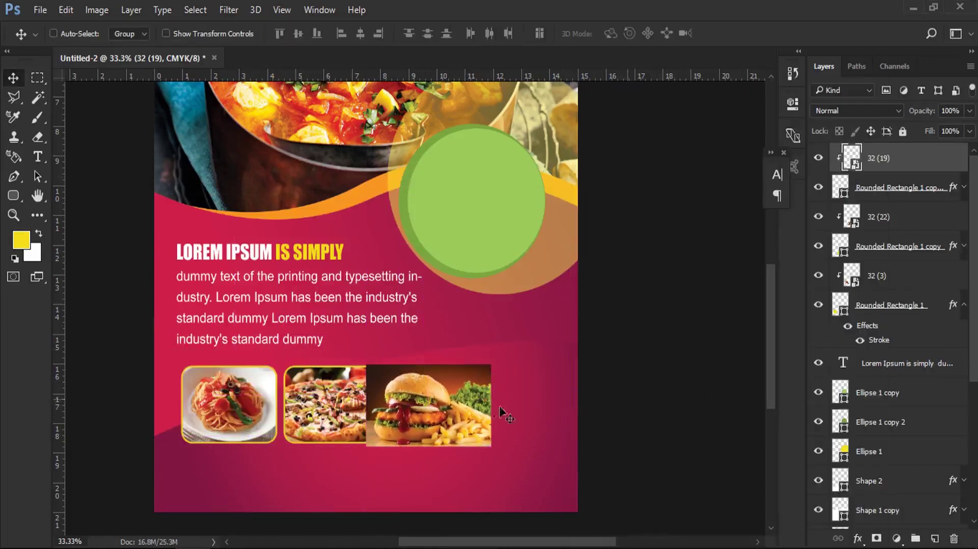
left_click_drag(441, 416, 450, 410)
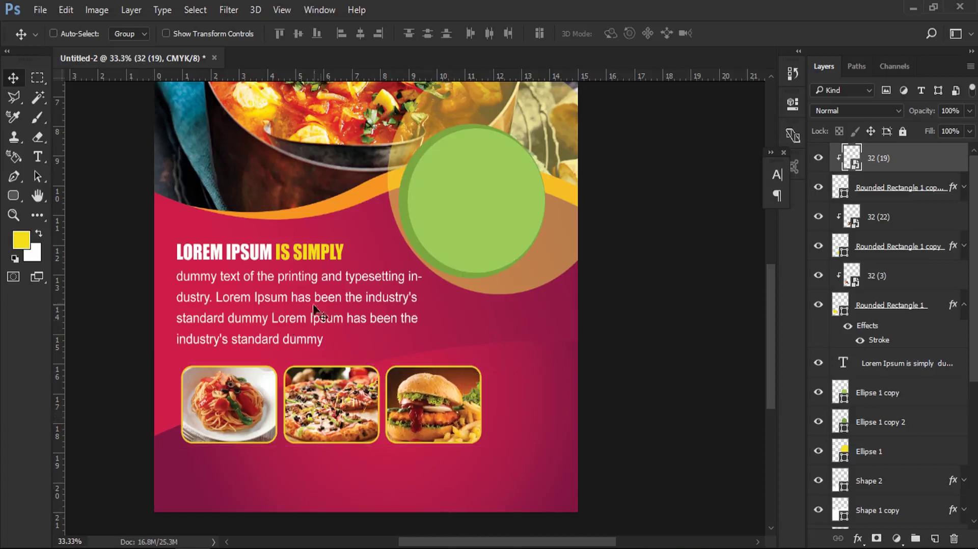
Step: Hide and re-show the green circle's Ellipse 1 copy layer to check it
right_click(479, 188)
left_click(524, 200)
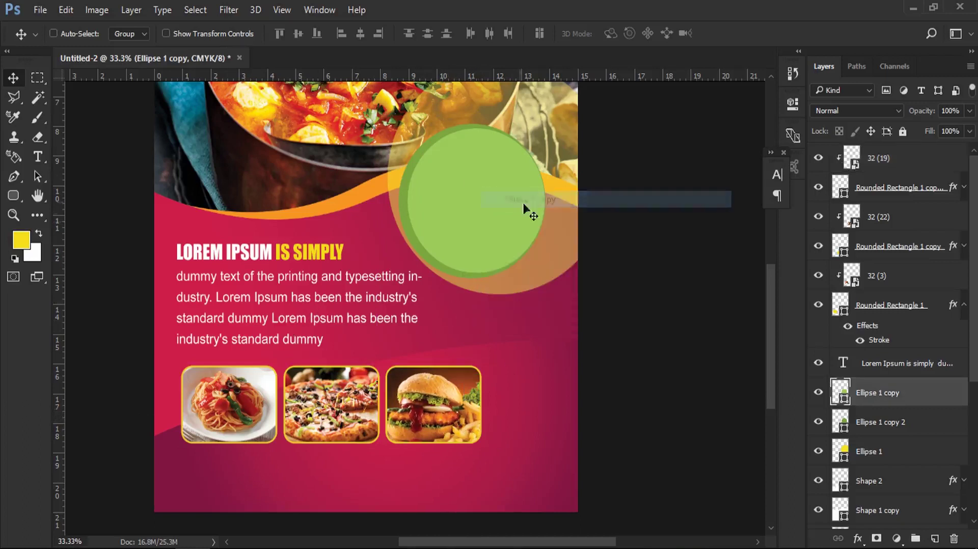
left_click(819, 392)
left_click(819, 392)
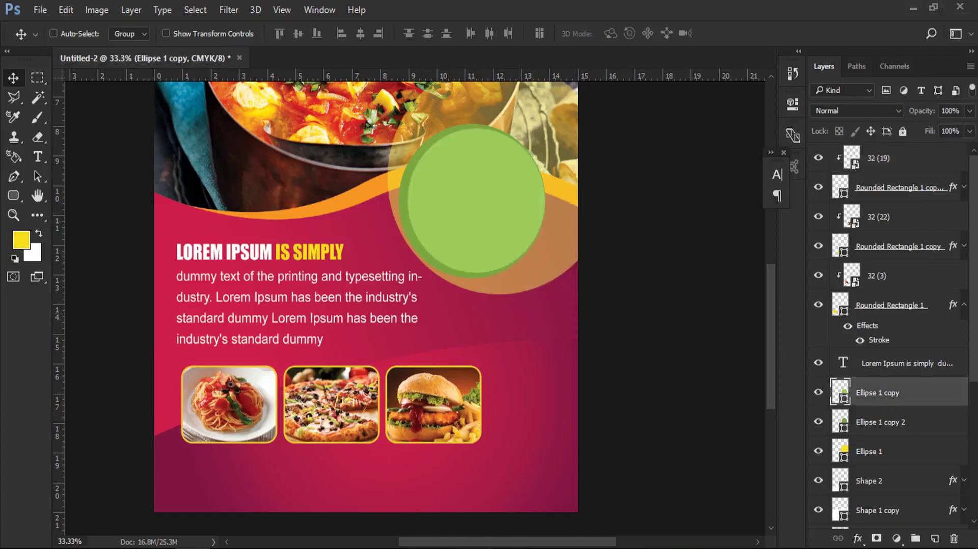
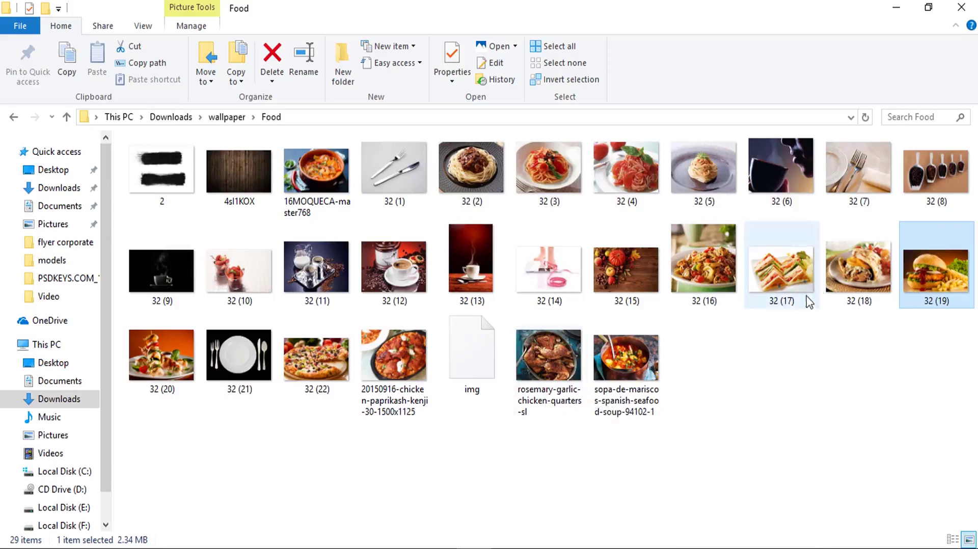
Step: Drag the 32 (16) pasta photo from the Food folder onto the flyer canvas
mouse_move(704, 265)
left_mouse_down()
mouse_move(196, 548)
mouse_move(455, 191)
left_mouse_up()
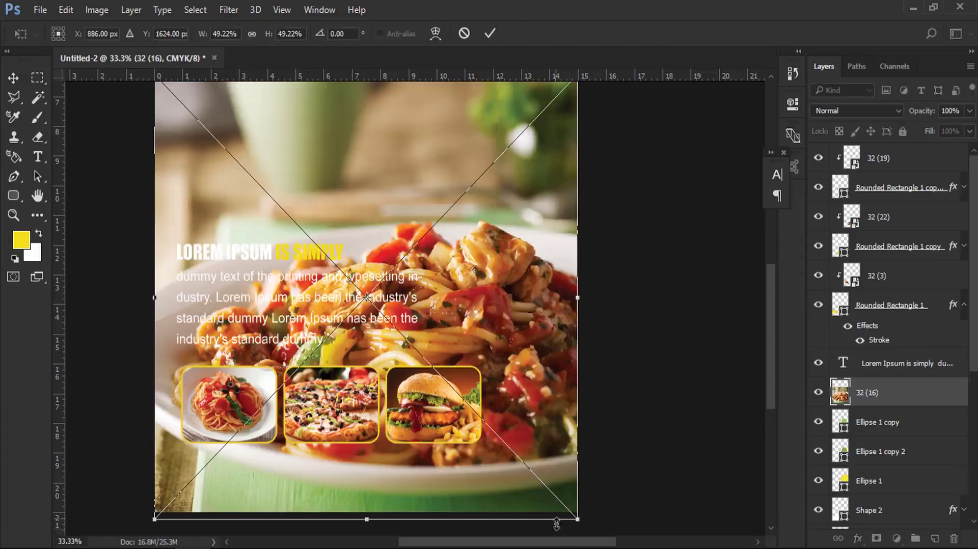
Step: Shrink the 32 (16) pasta photo and clip it into the top-right green circle
left_click_drag(580, 519, 325, 249)
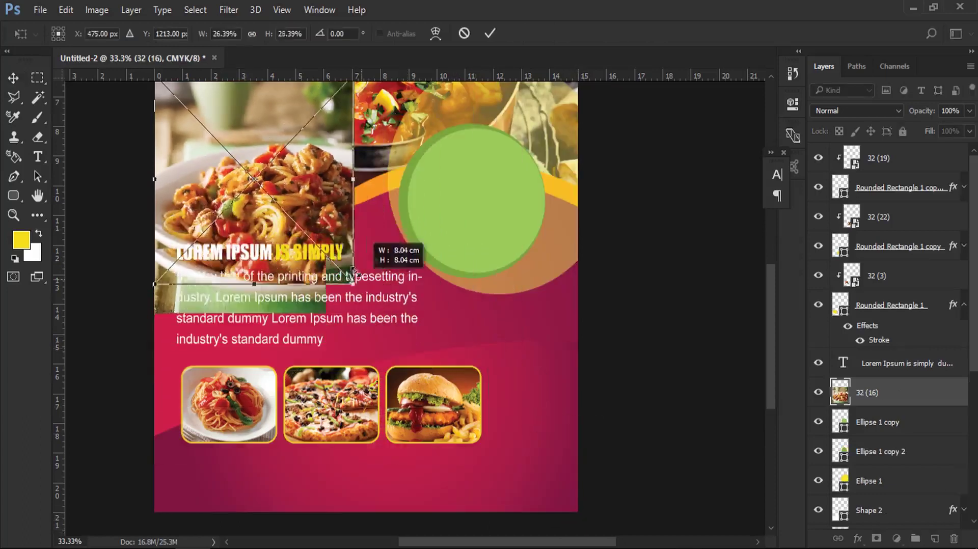
left_click_drag(286, 214, 507, 245)
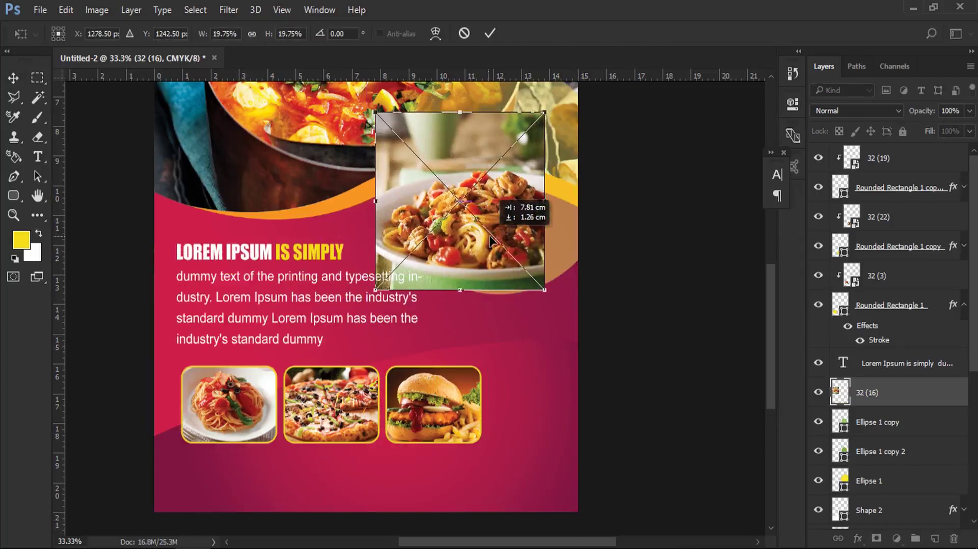
right_click(882, 396)
left_click(647, 396)
left_click_drag(494, 220, 494, 209)
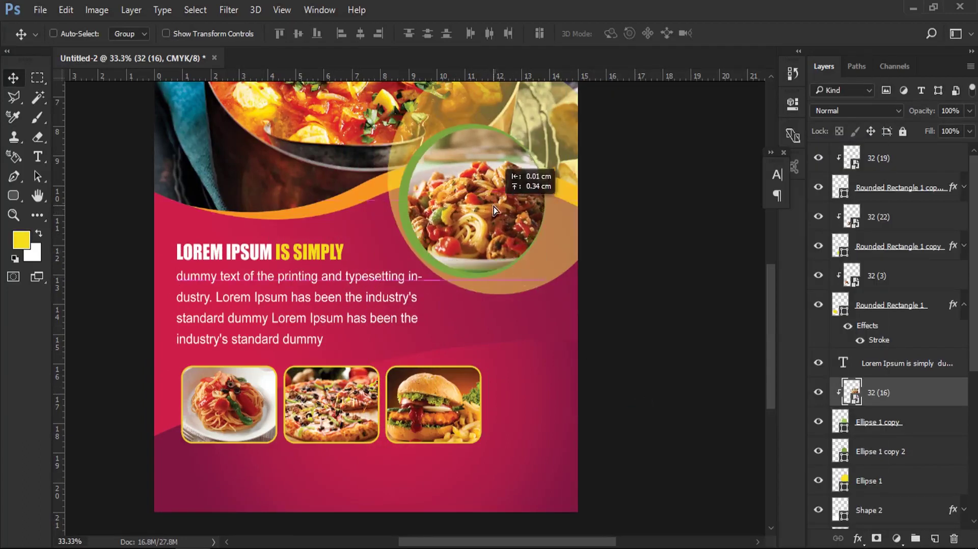
Step: Change the Ellipse 1 copy 2 fill from #7aa640 to lighter green #97ca54
right_click(411, 238)
left_click(423, 245)
left_click(819, 451)
left_click(818, 451)
double_click(838, 449)
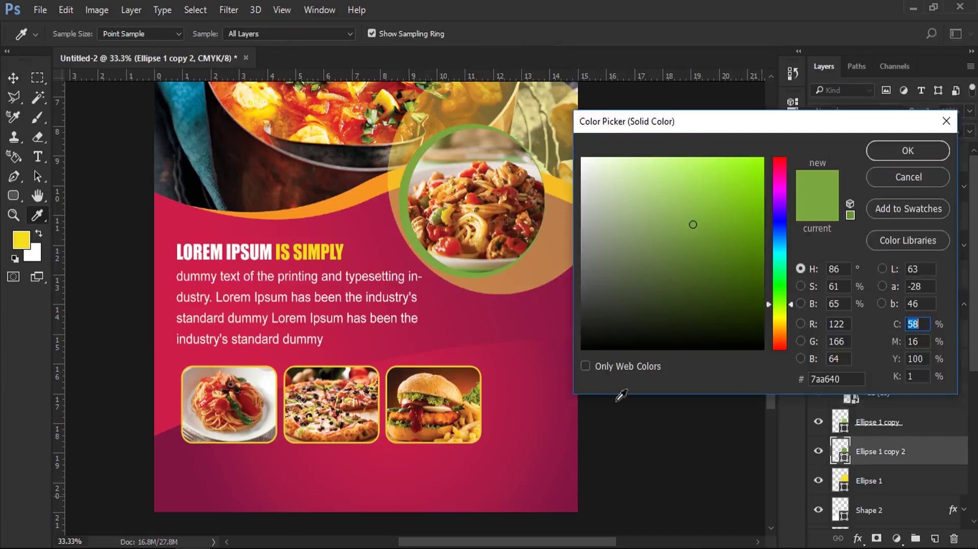
left_click_drag(691, 226, 688, 198)
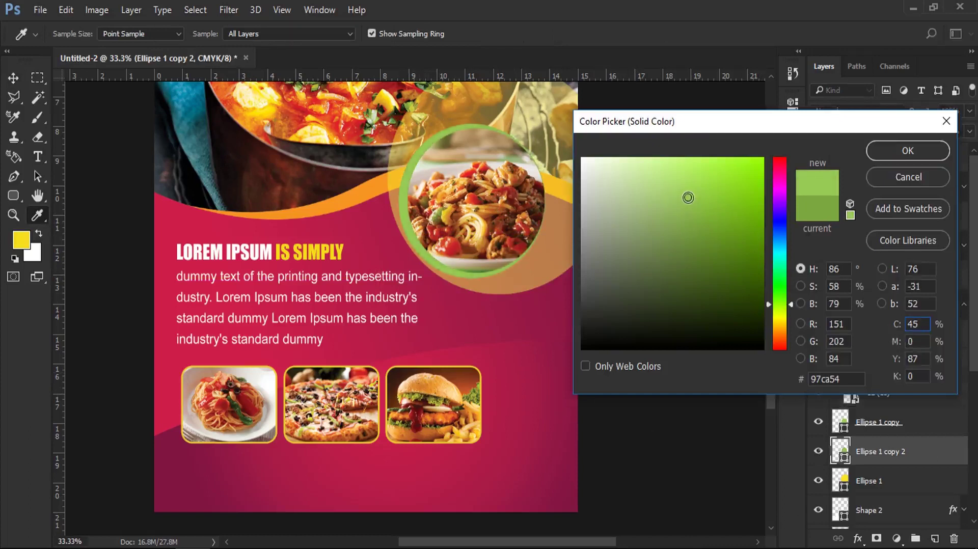
left_click(903, 162)
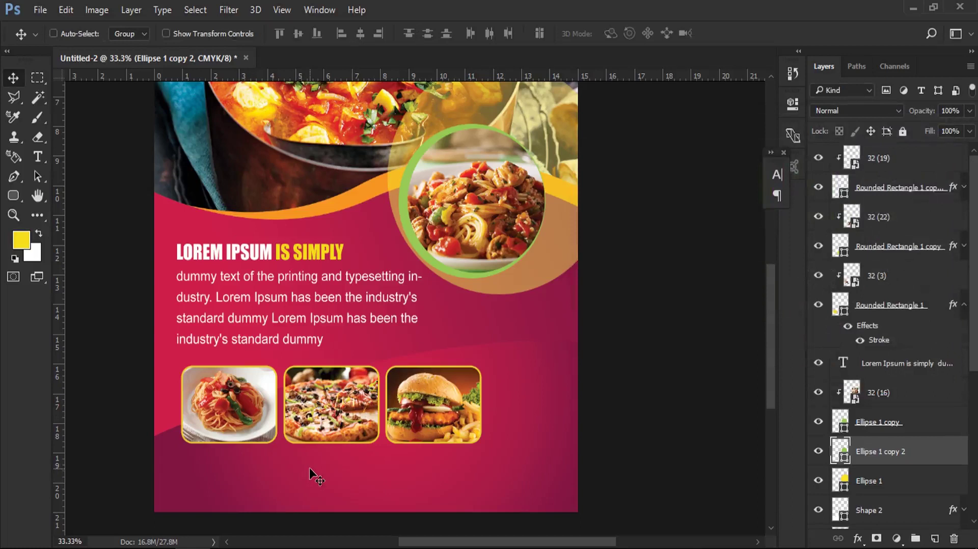
scroll(310, 468, "down", 1)
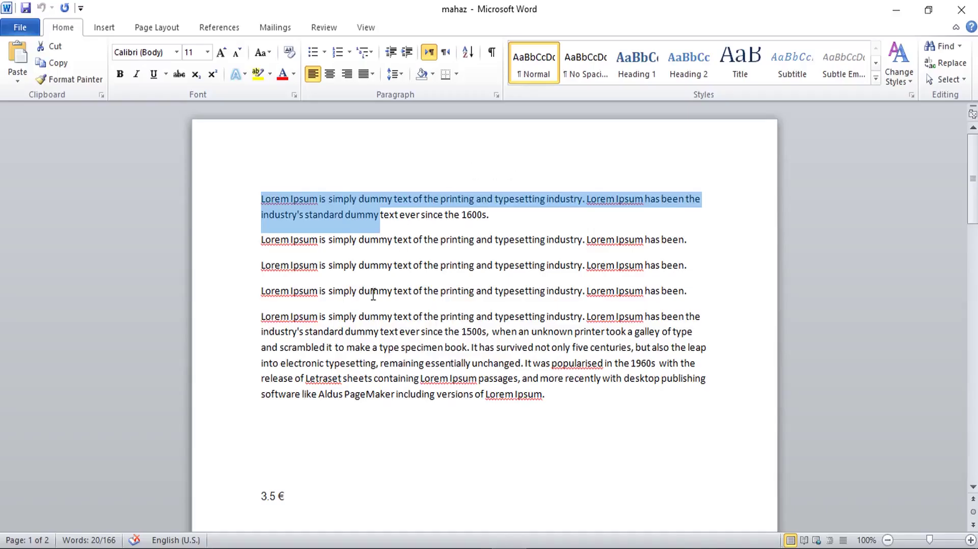
Step: Copy the fourth Lorem Ipsum line, ending in 'has been.', from Word
left_click_drag(261, 291, 686, 292)
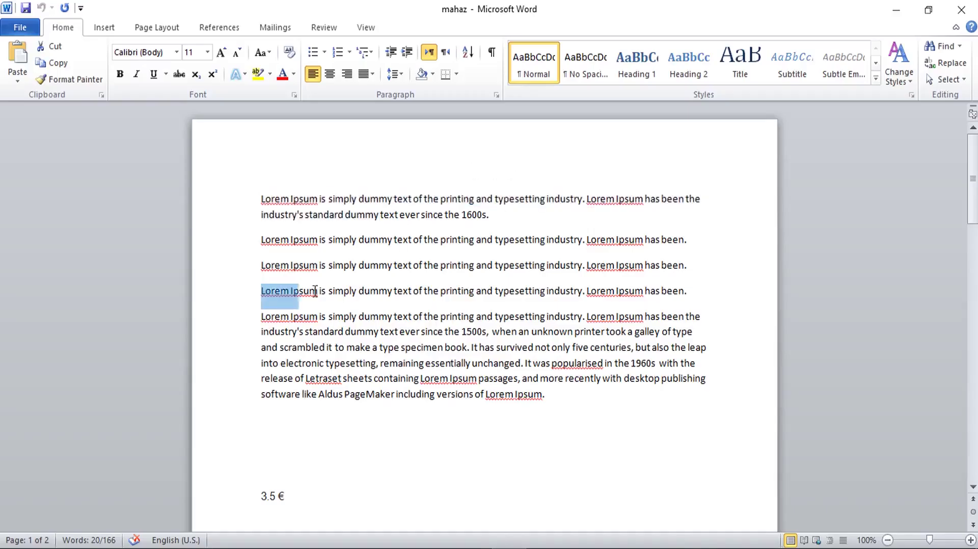
right_click(689, 292)
left_click(711, 316)
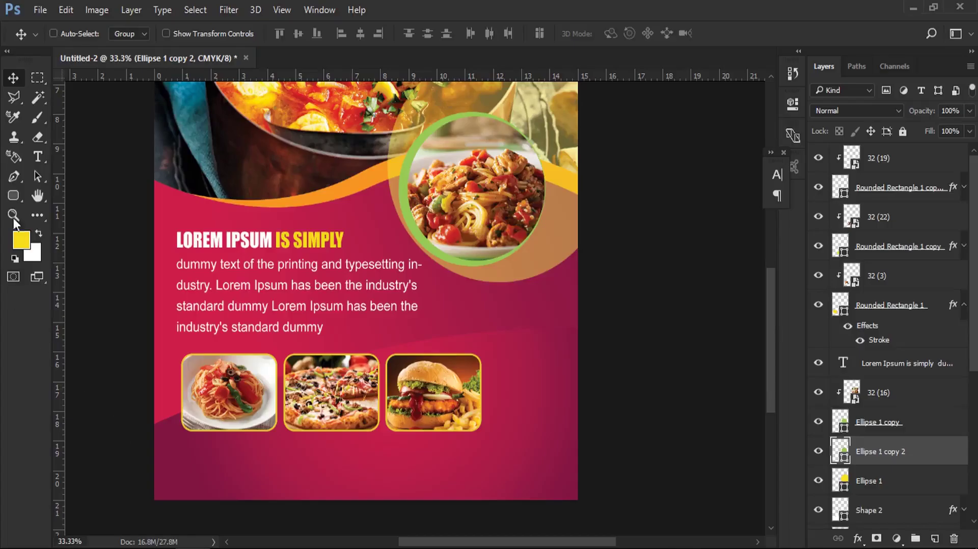
left_click(14, 219)
Step: Draw a text box along the flyer's bottom and paste in the copied Lorem Ipsum line
left_click(251, 504)
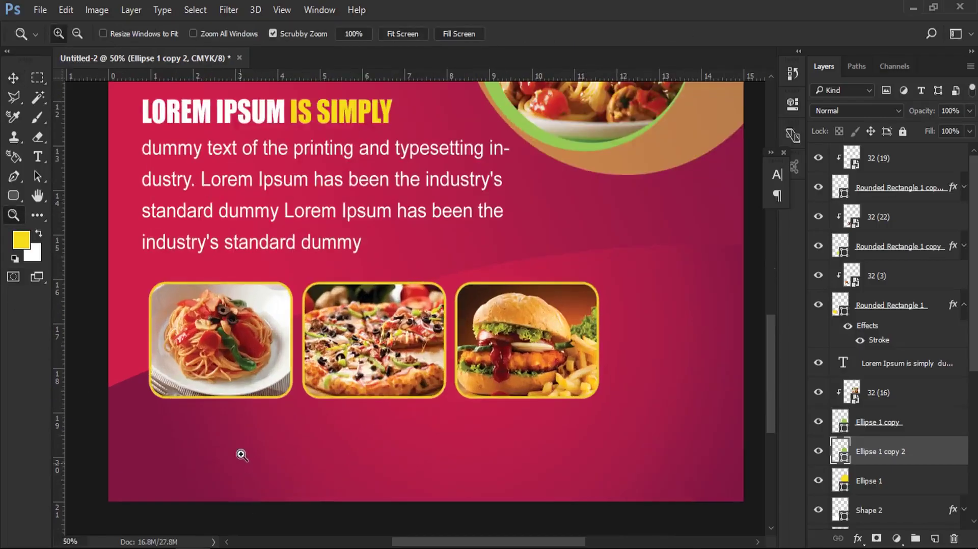
key("t")
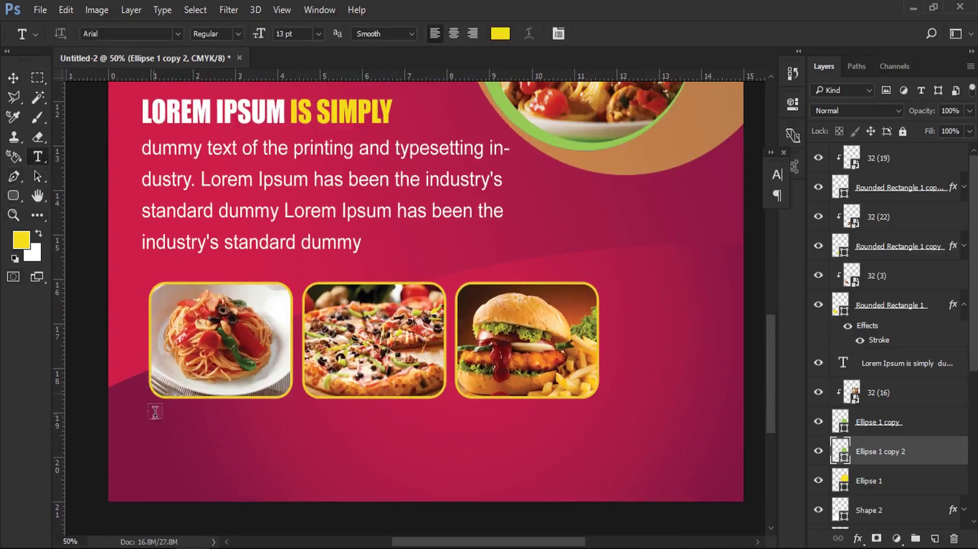
left_click_drag(151, 447, 585, 489)
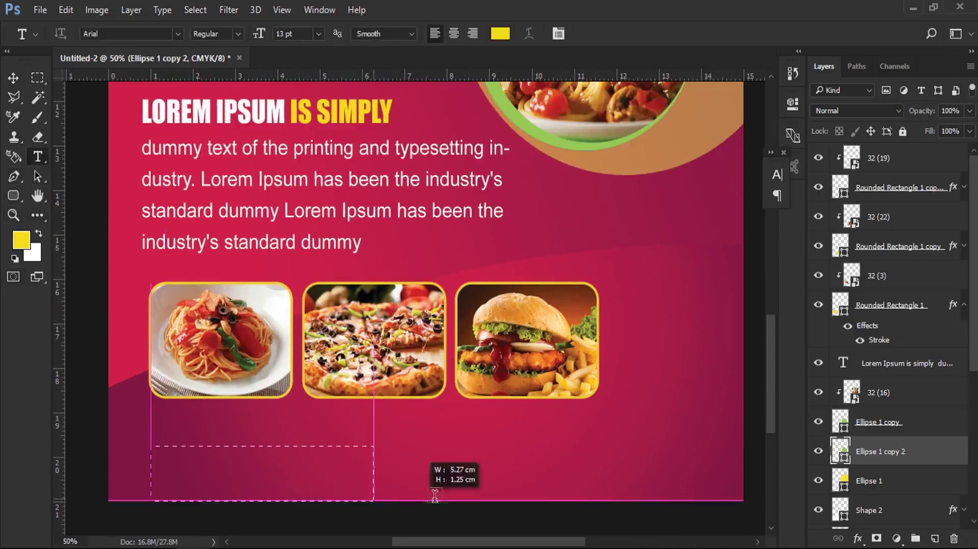
right_click(546, 469)
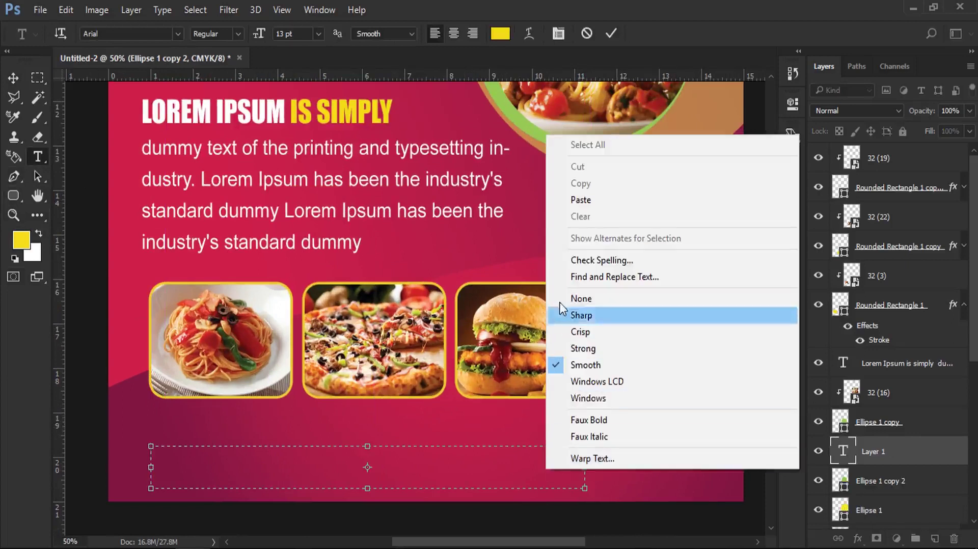
left_click(566, 193)
double_click(433, 454)
triple_click(432, 454)
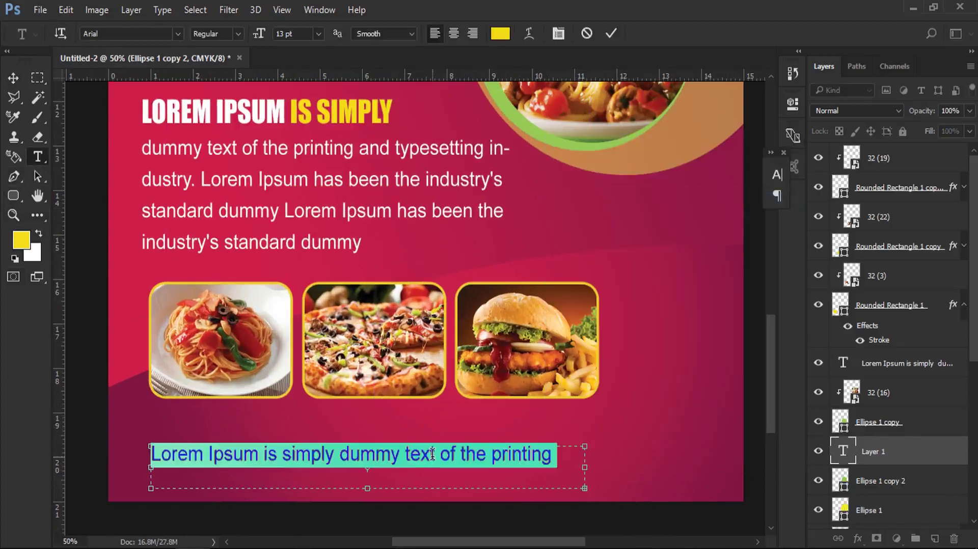
Step: Set the pasted paragraph to 9 pt with Auto leading
left_click(319, 34)
left_click(313, 99)
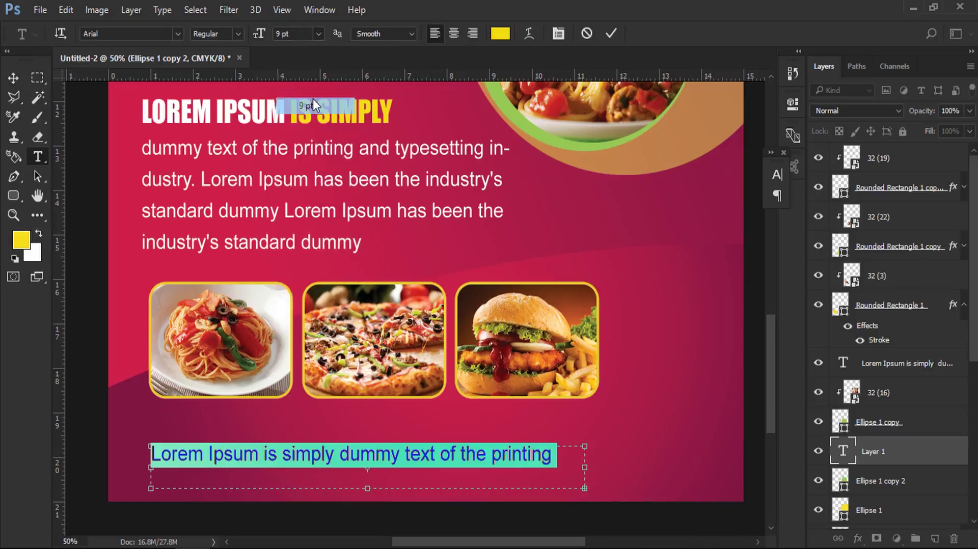
left_click(558, 34)
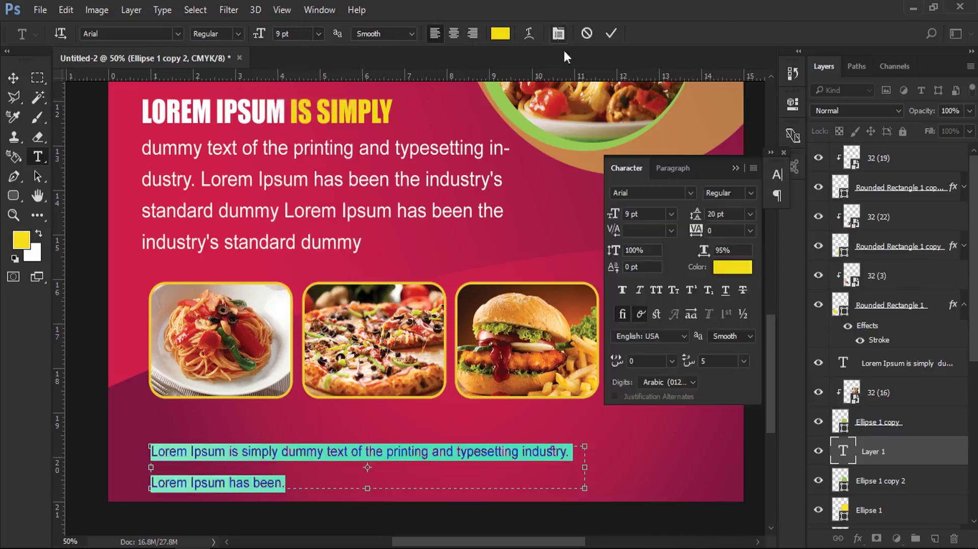
left_click(751, 214)
left_click(742, 229)
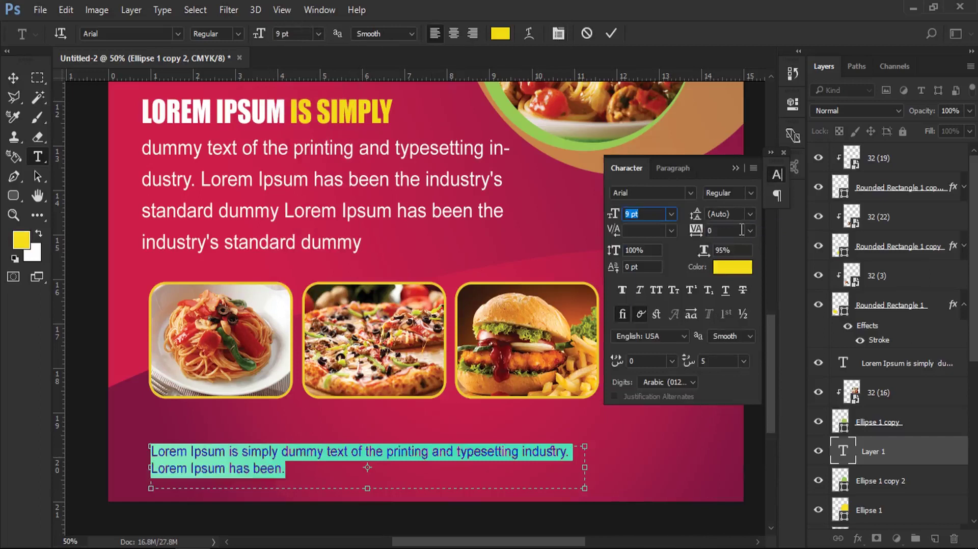
left_click(345, 469)
left_click_drag(346, 469, 119, 425)
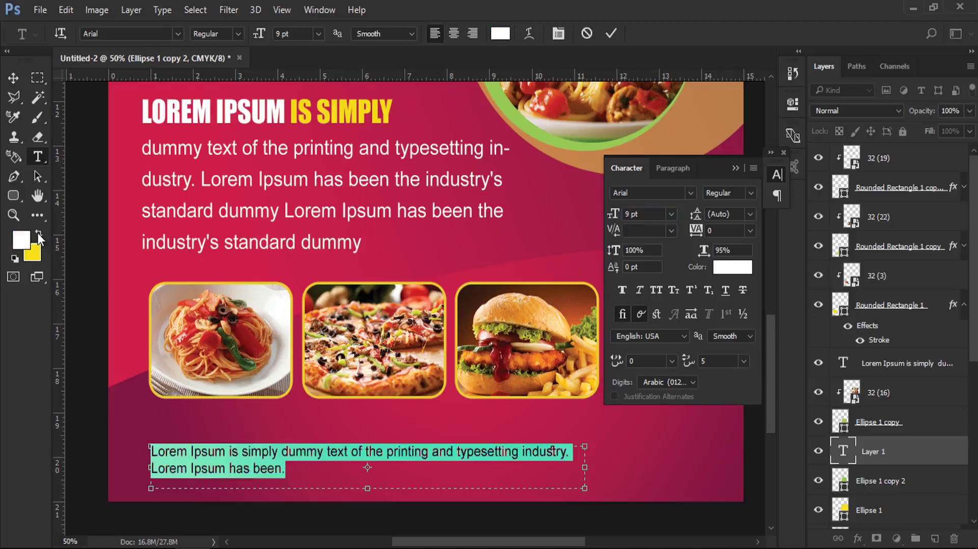
Step: Append the line 'Lorem Ipsum is simply dummy been.' and commit the paragraph
left_click(308, 470)
right_click(309, 470)
left_click(366, 196)
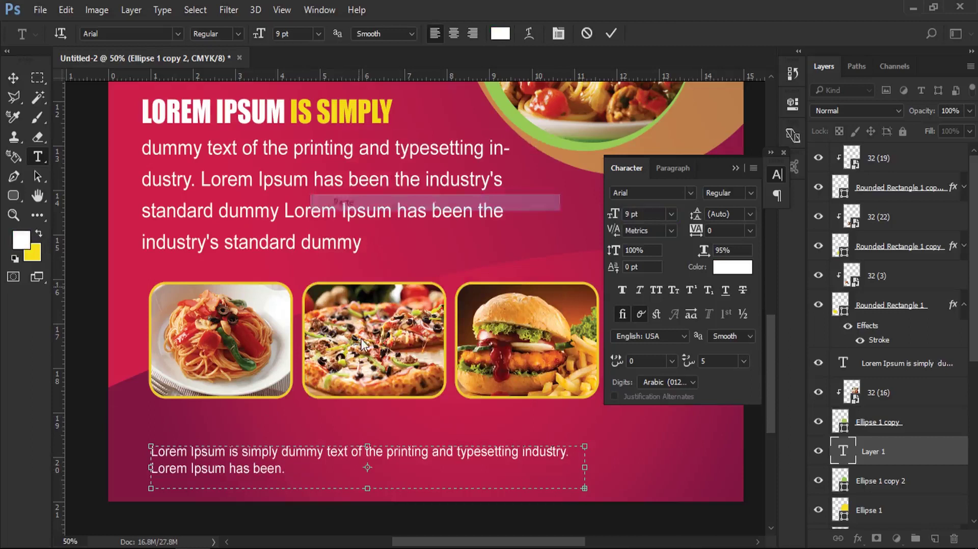
mouse_move(563, 470)
left_mouse_down()
mouse_move(449, 469)
mouse_move(546, 470)
left_mouse_up()
key("ctrl+v")
key("Delete")
key("Delete")
key("Delete")
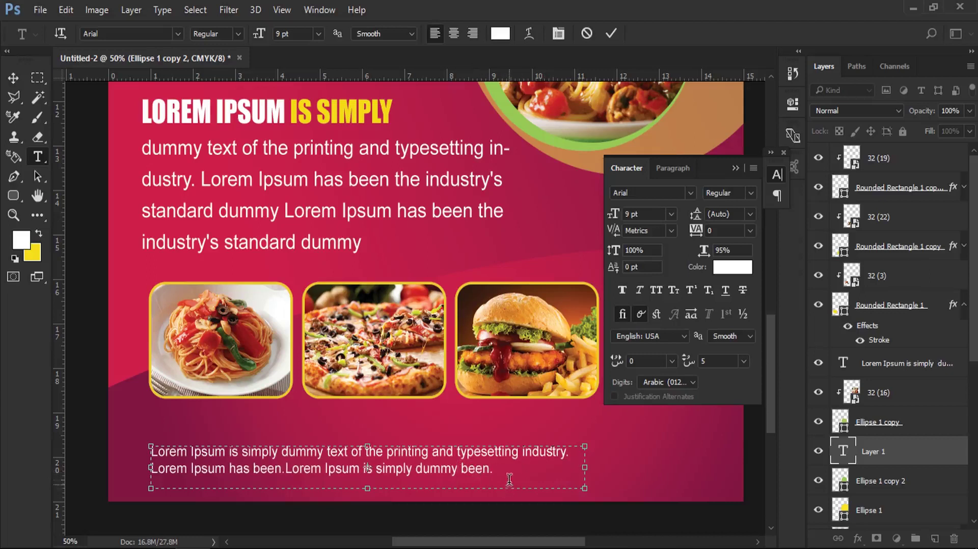
double_click(486, 466)
key("ctrl+a")
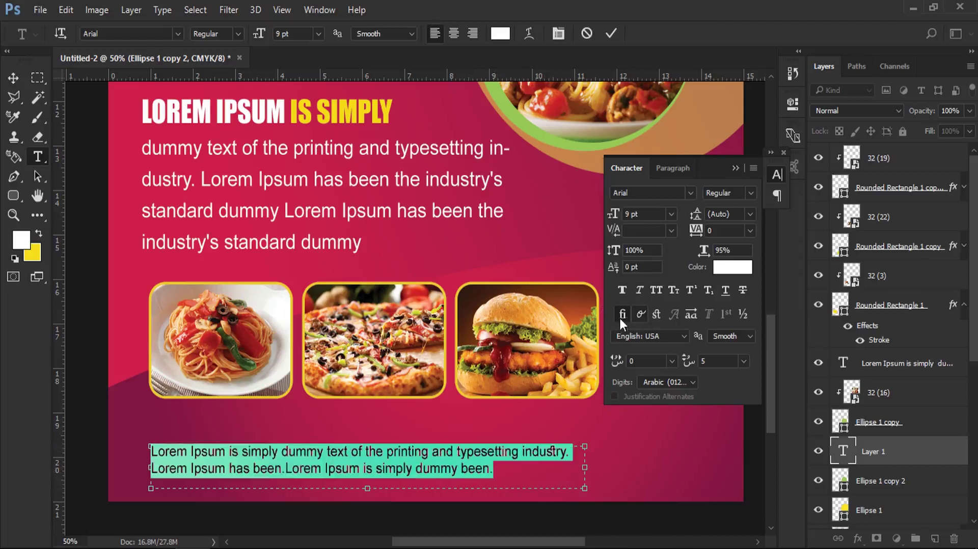
left_click(737, 169)
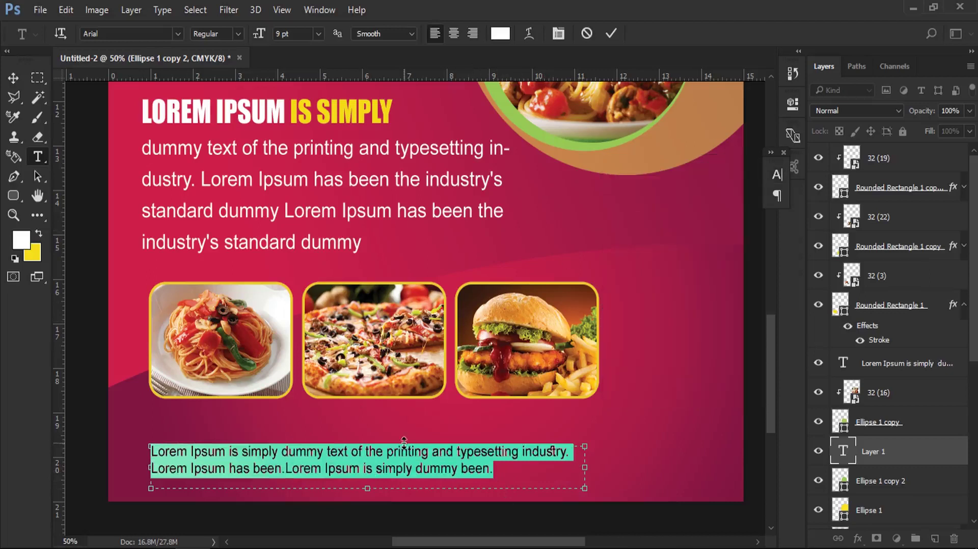
left_click(13, 78)
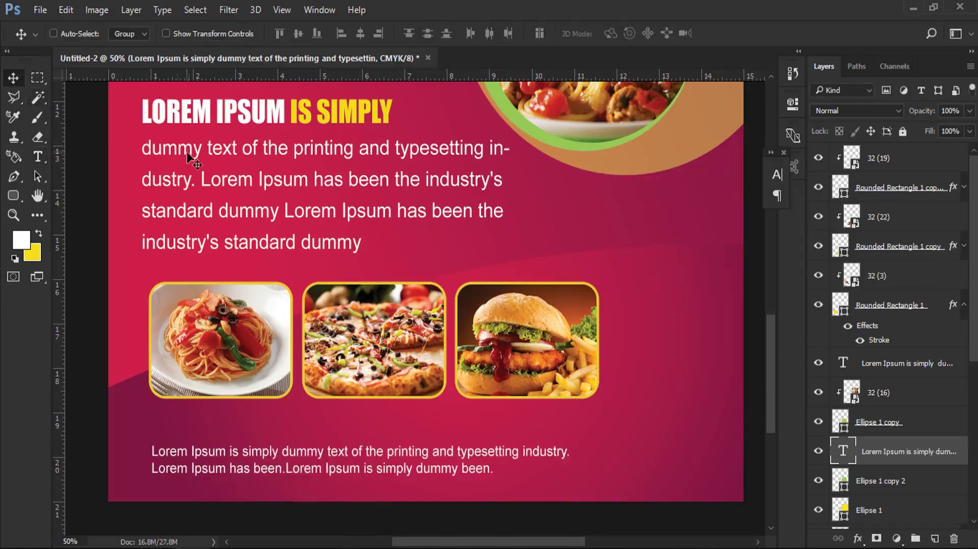
key("shift+Up")
key("shift+Up")
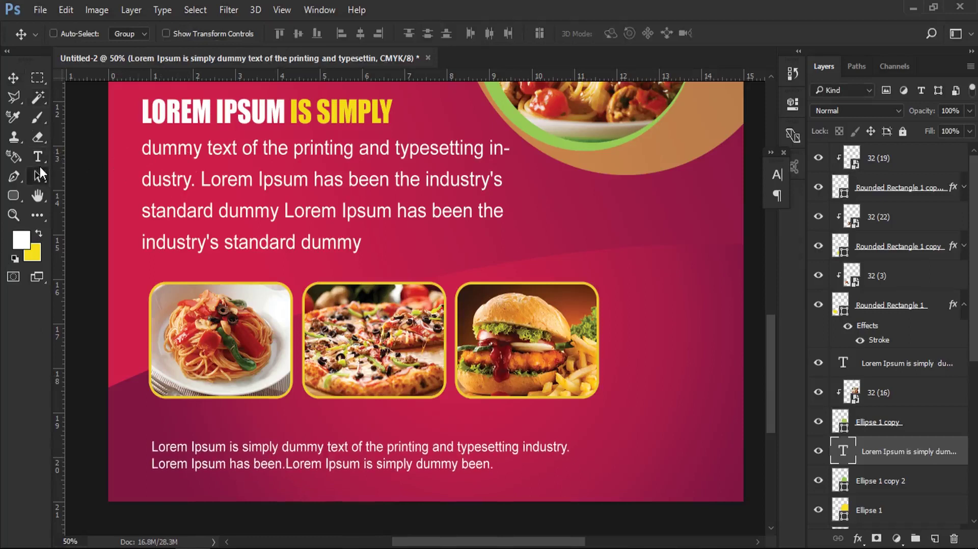
left_click(37, 156)
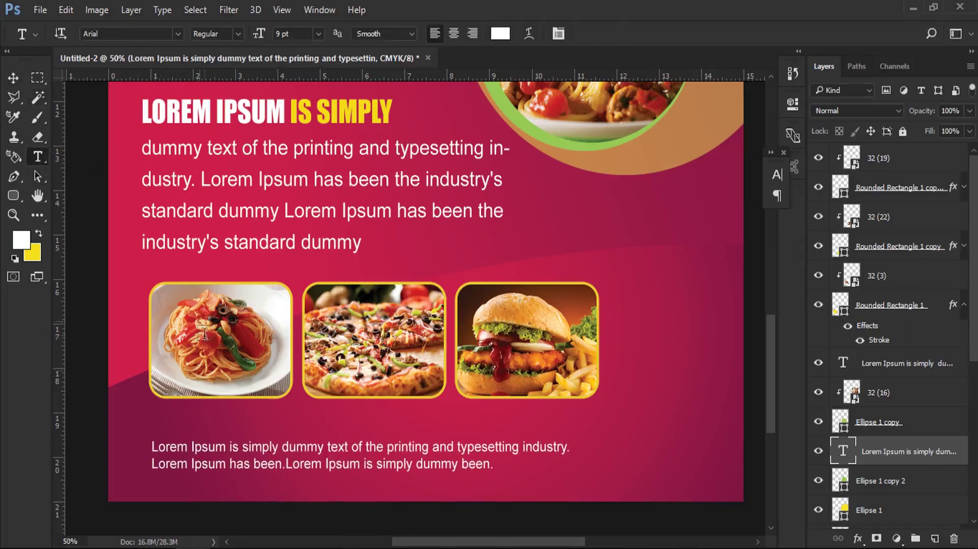
left_click(201, 430)
type("www.yourdomain.com")
key("ctrl+a")
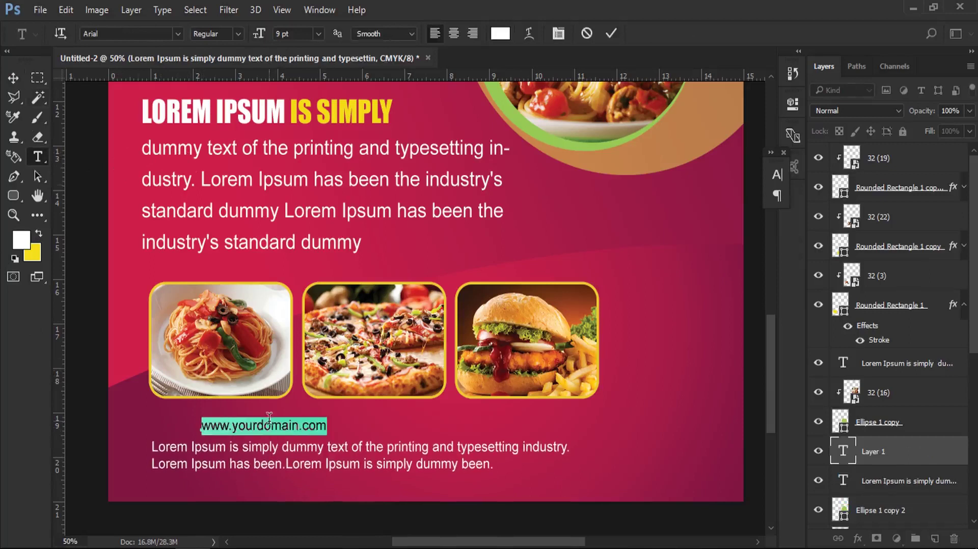
Step: Style the web address as All Caps, Regular weight, 13 pt, tracking 160
key("ctrl+t")
left_click(656, 290)
left_click(729, 193)
left_click(662, 242)
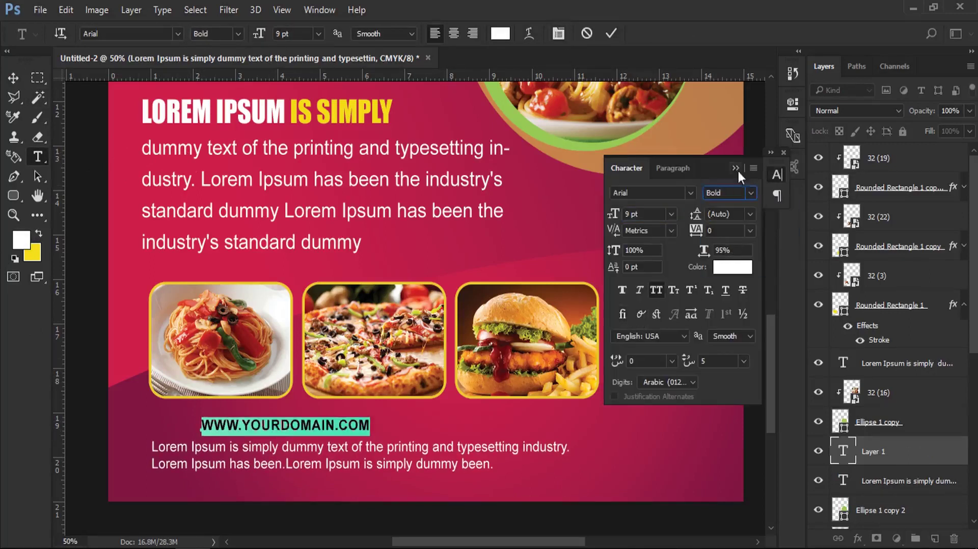
mouse_move(616, 216)
left_mouse_down()
mouse_move(637, 217)
mouse_move(604, 214)
left_mouse_up()
left_click(750, 193)
left_click(724, 207)
left_click_drag(697, 231, 688, 230)
Step: Move the web address just above the bottom body text
left_click(14, 77)
left_click_drag(341, 429, 272, 434)
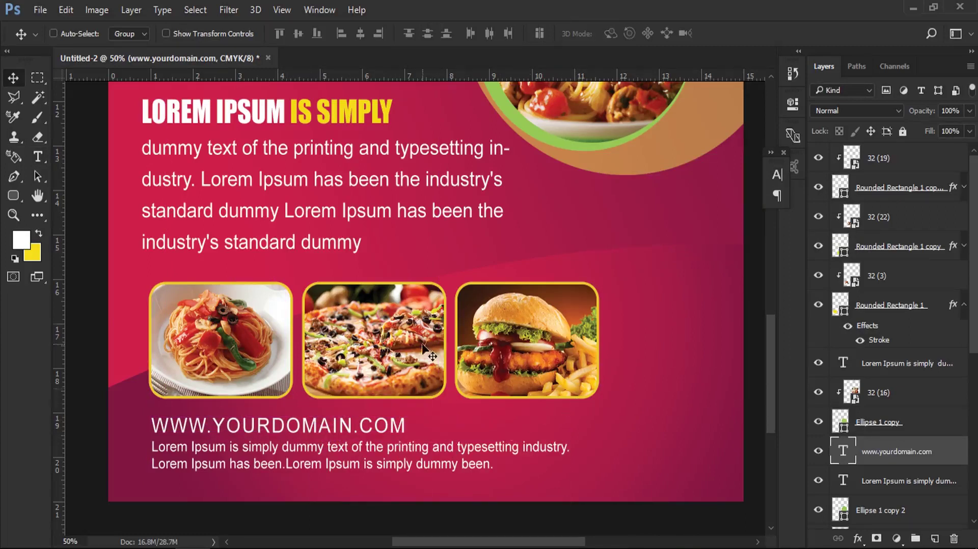
scroll(437, 351, "up", 1)
Step: Add a new empty layer above Ellipse 1 copy 2
mouse_move(592, 385)
left_mouse_down()
mouse_move(522, 382)
mouse_move(486, 358)
left_mouse_up()
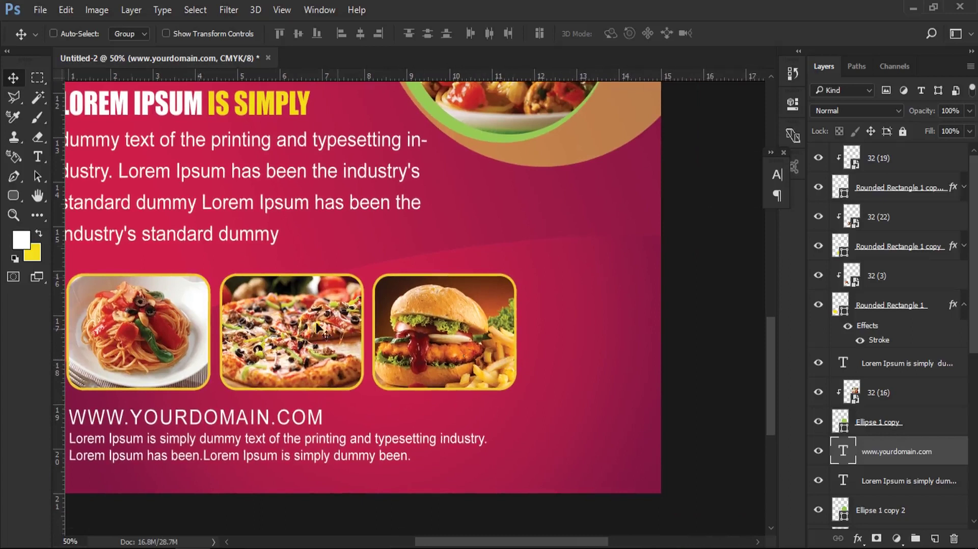
left_click(13, 177)
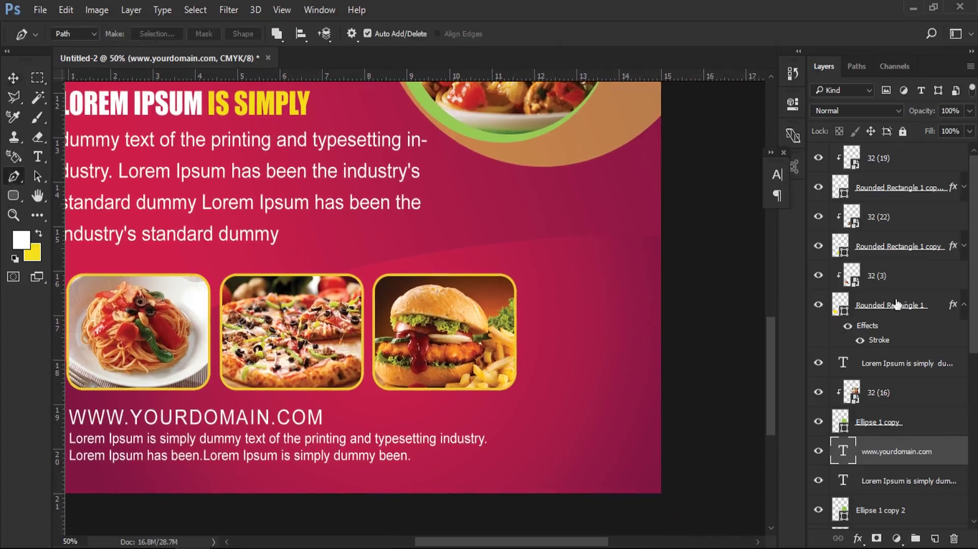
left_click(819, 391)
left_click(818, 392)
scroll(875, 481, "down", 3)
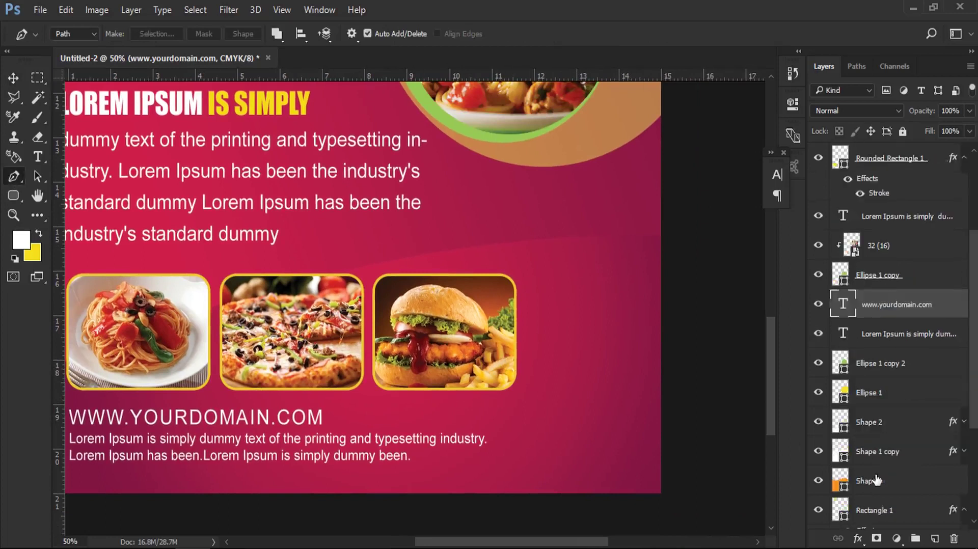
left_click(877, 364)
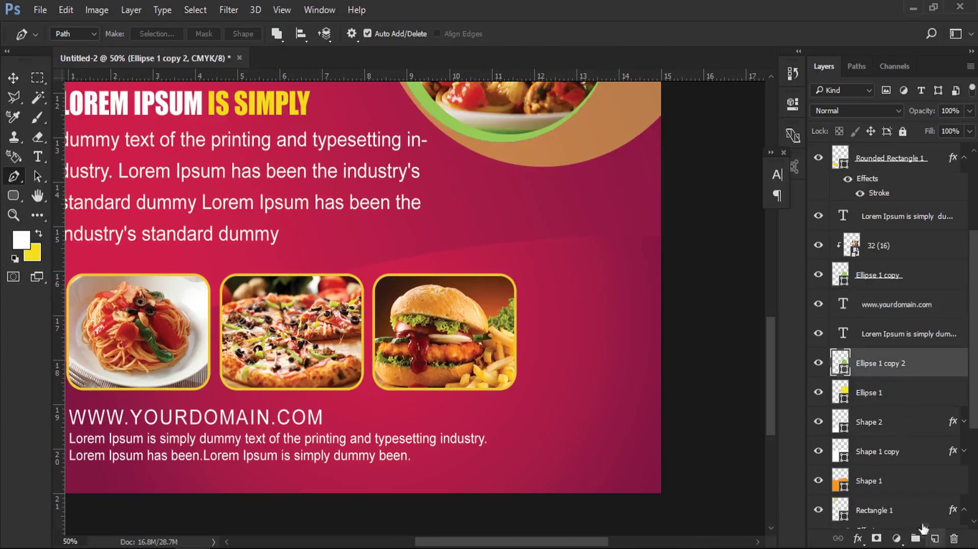
left_click(935, 539)
Step: Draw a closed curved Pen path over the lower-right corner and make it a shape
left_click(672, 258)
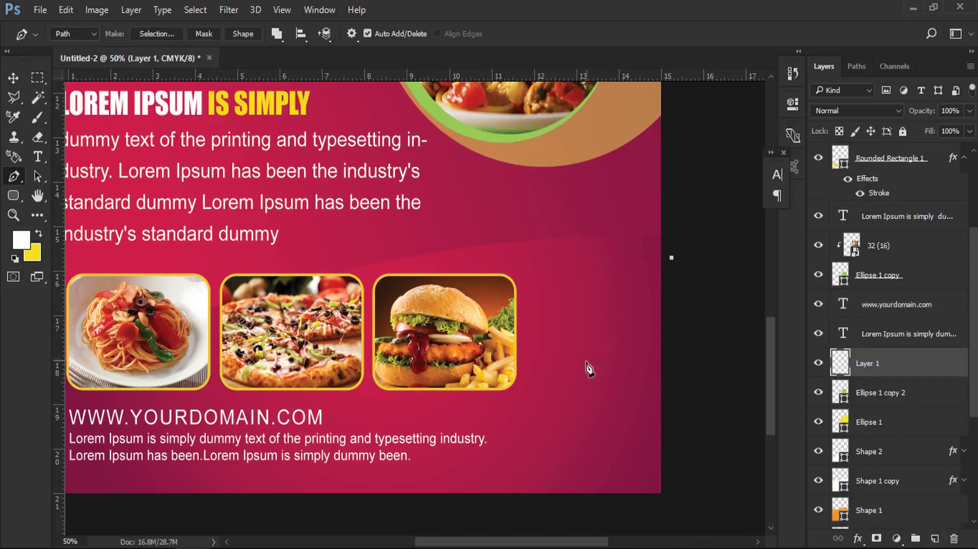
mouse_move(568, 348)
left_mouse_down()
mouse_move(556, 409)
mouse_move(507, 437)
left_mouse_up()
left_click_drag(491, 499, 490, 510)
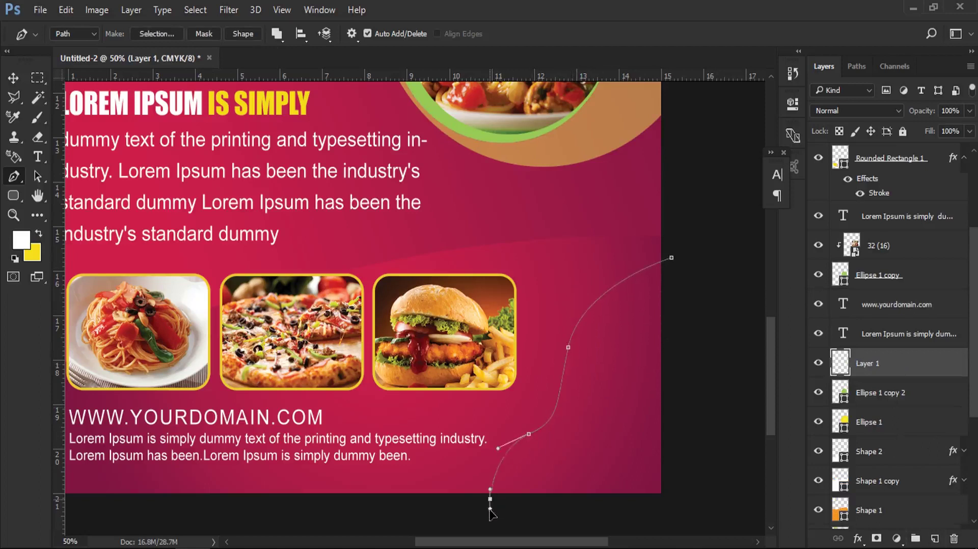
left_click(678, 503)
left_click(703, 433)
left_click(671, 258)
left_click(240, 34)
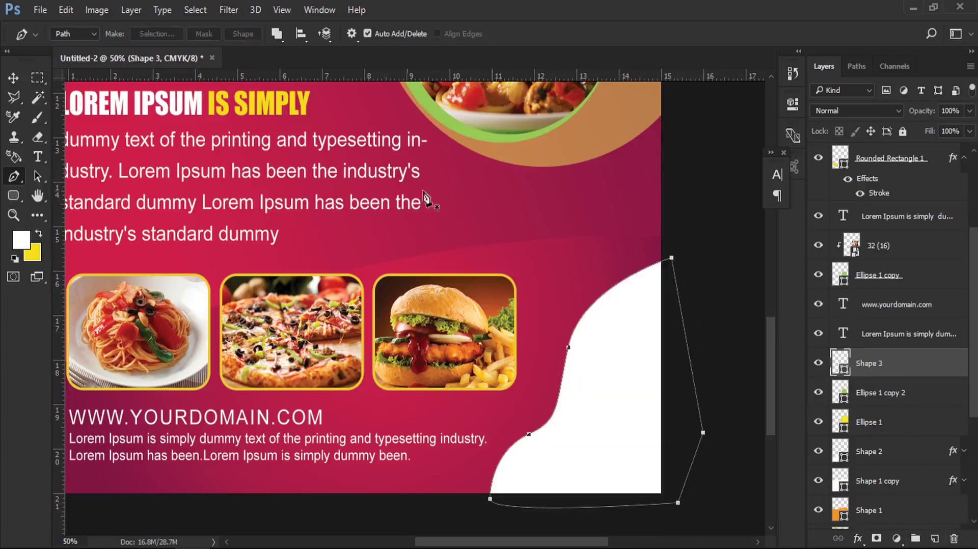
Step: Fill the new shape with tan sampled from the top ring, then drag in photo 32 (20)
double_click(840, 363)
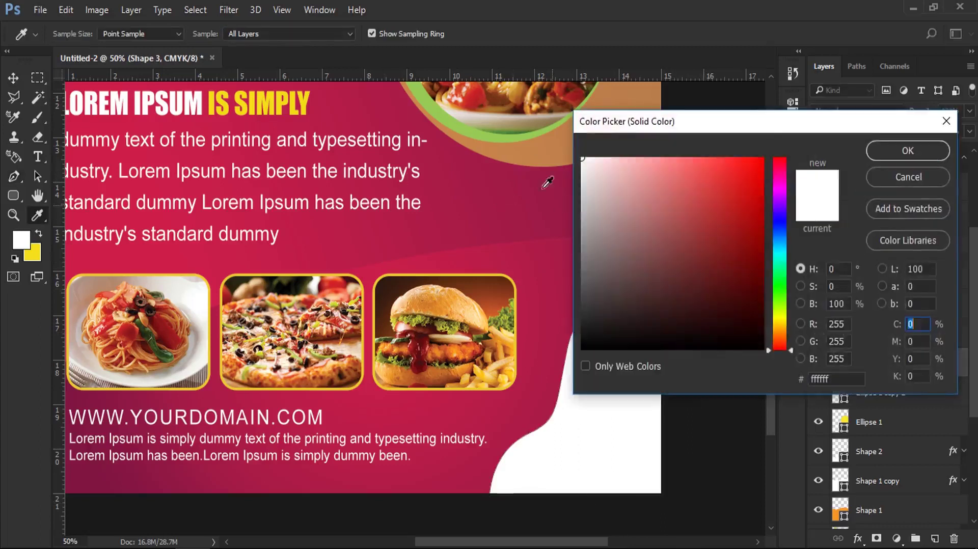
left_click(546, 137)
left_click(885, 149)
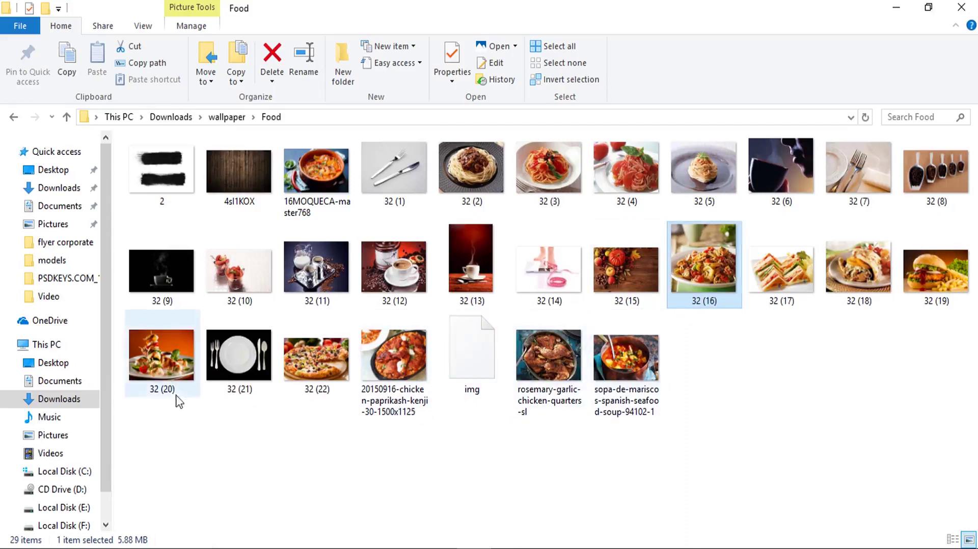
mouse_move(166, 377)
left_mouse_down()
mouse_move(358, 519)
mouse_move(363, 288)
left_mouse_up()
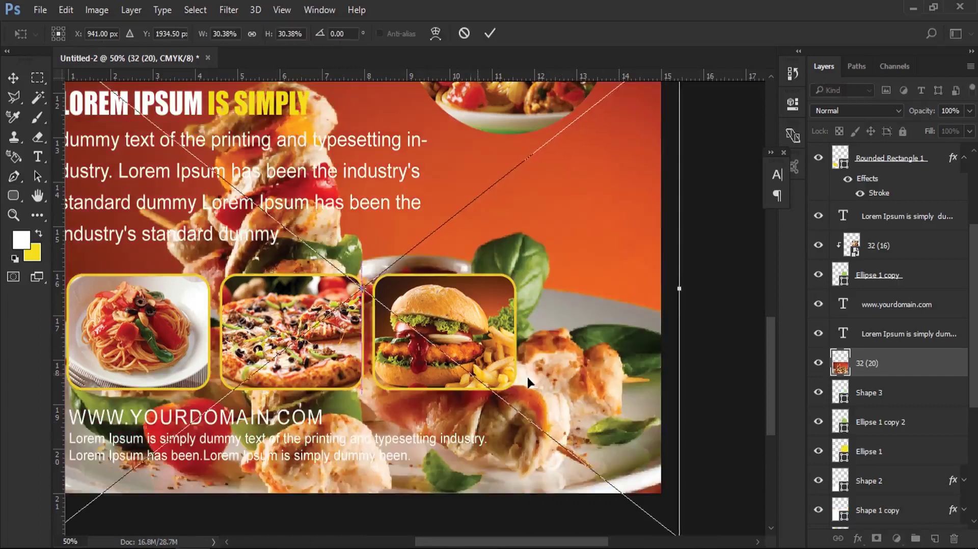
Step: Scale the 32 (20) photo to about 20% and clip it to the corner shape
left_click_drag(527, 375, 597, 382)
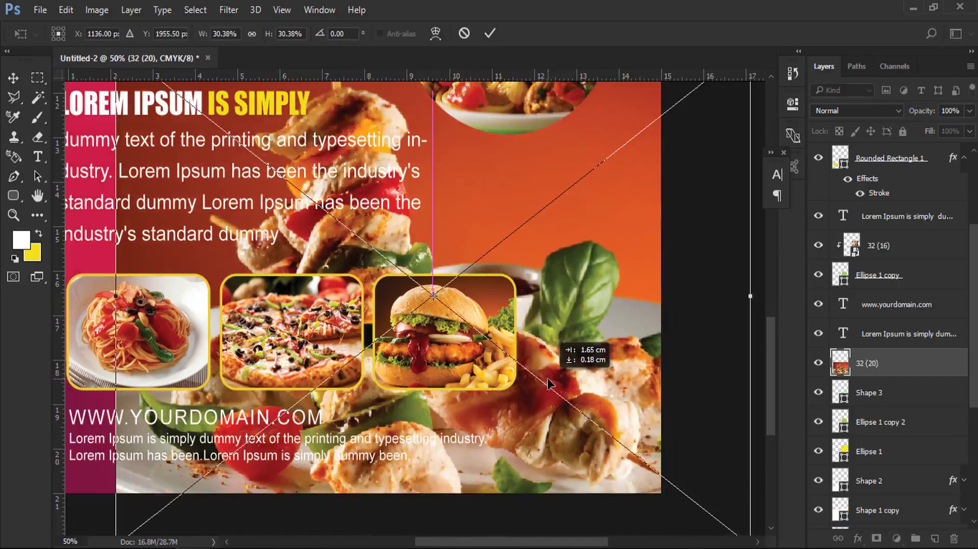
left_click_drag(203, 33, 198, 40)
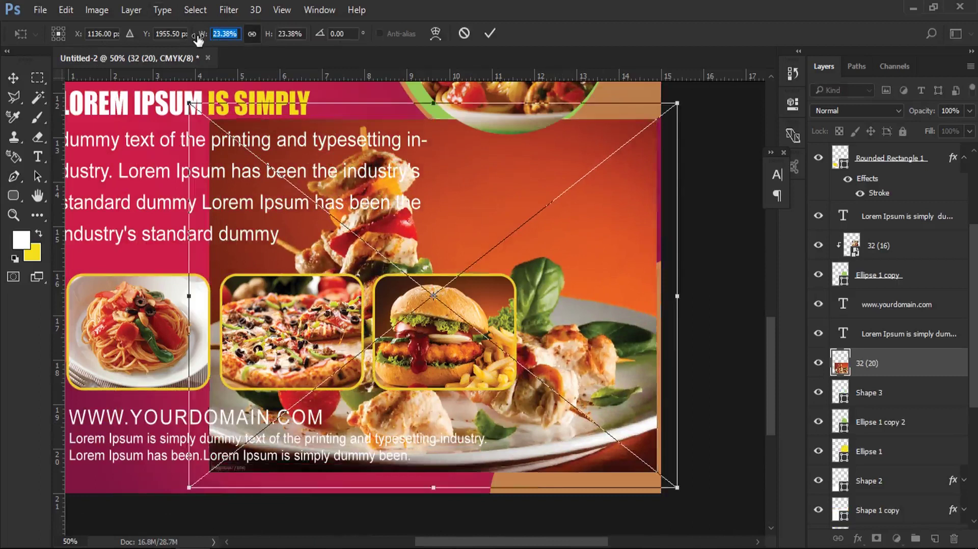
double_click(546, 286)
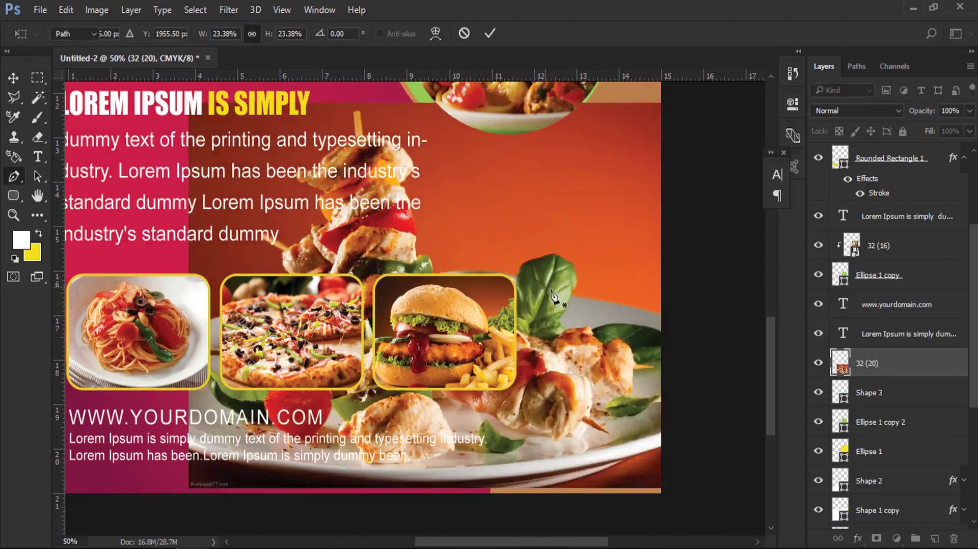
right_click(900, 374)
left_click(694, 400)
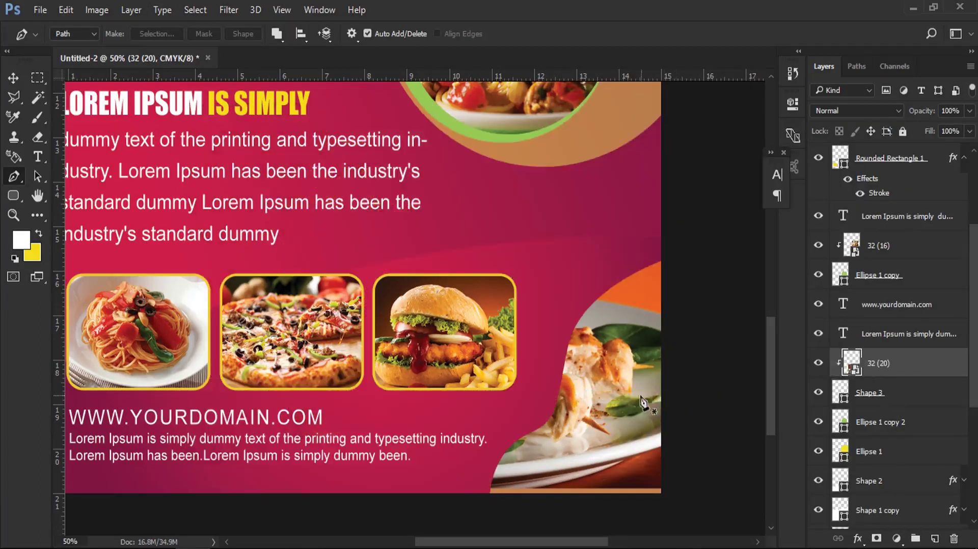
Step: Free Transform the skewer photo to about 16% and position it in the lower-right corner
left_click(643, 396)
key("Escape")
left_click(66, 10)
left_click(214, 312)
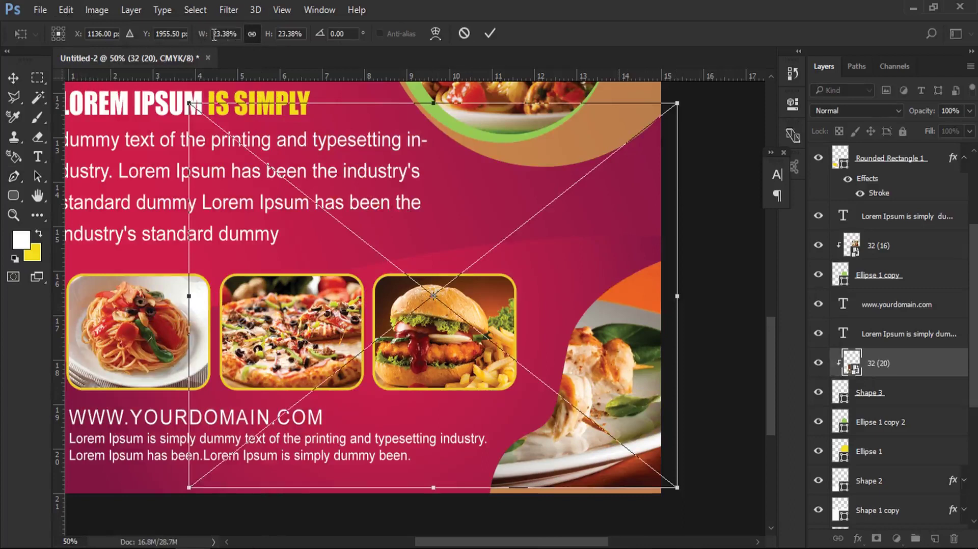
left_click_drag(204, 34, 200, 33)
mouse_move(425, 312)
left_mouse_down()
mouse_move(610, 379)
mouse_move(632, 369)
left_mouse_up()
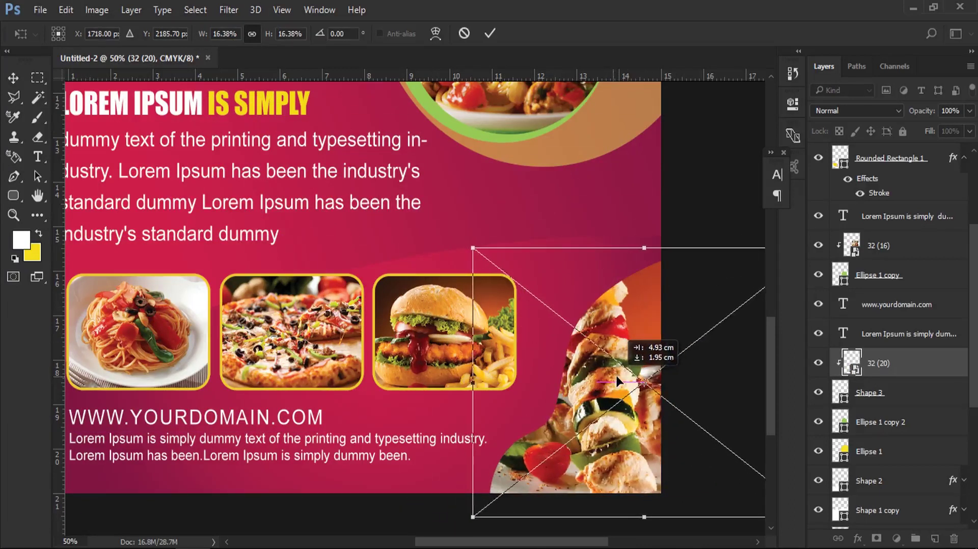
key("Return")
Step: Duplicate the corner shape and clip the skewer photo to the copy
key("p")
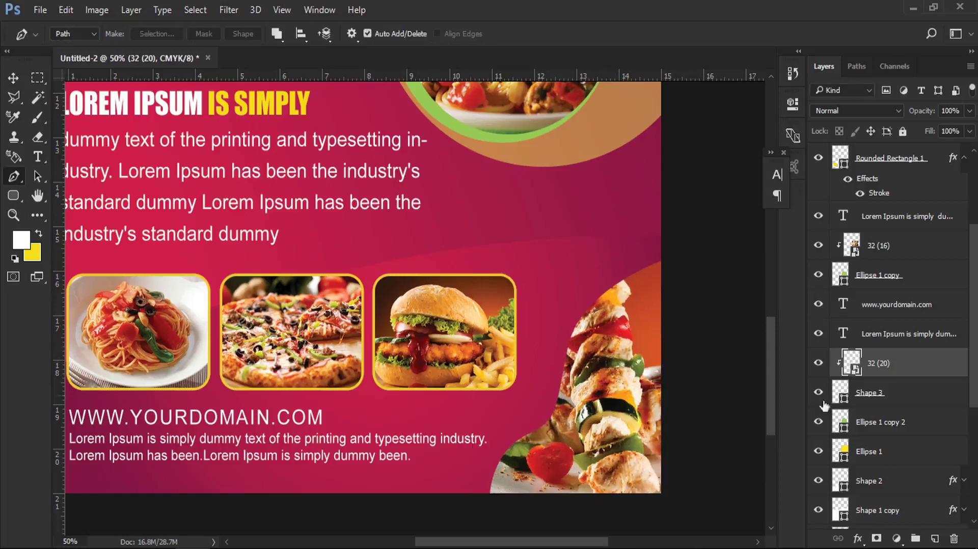
left_click_drag(864, 399, 907, 365)
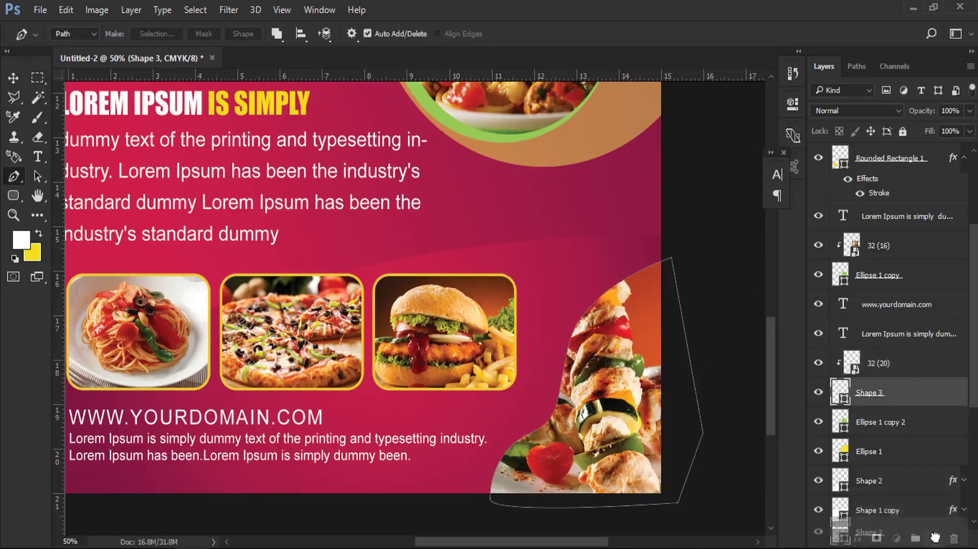
right_click(907, 366)
left_click(723, 393)
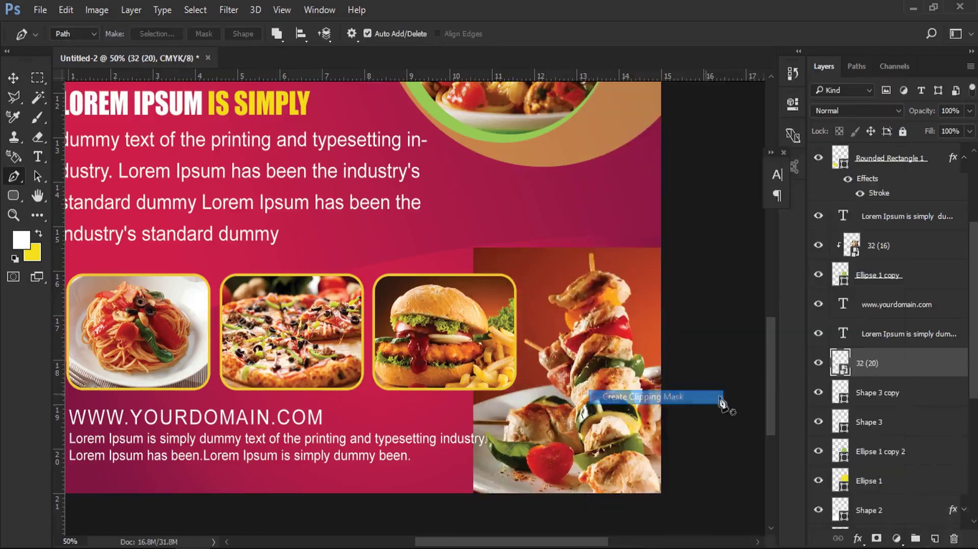
Step: Rotate the original Shape 3 by about 4.3 degrees
left_click(889, 423)
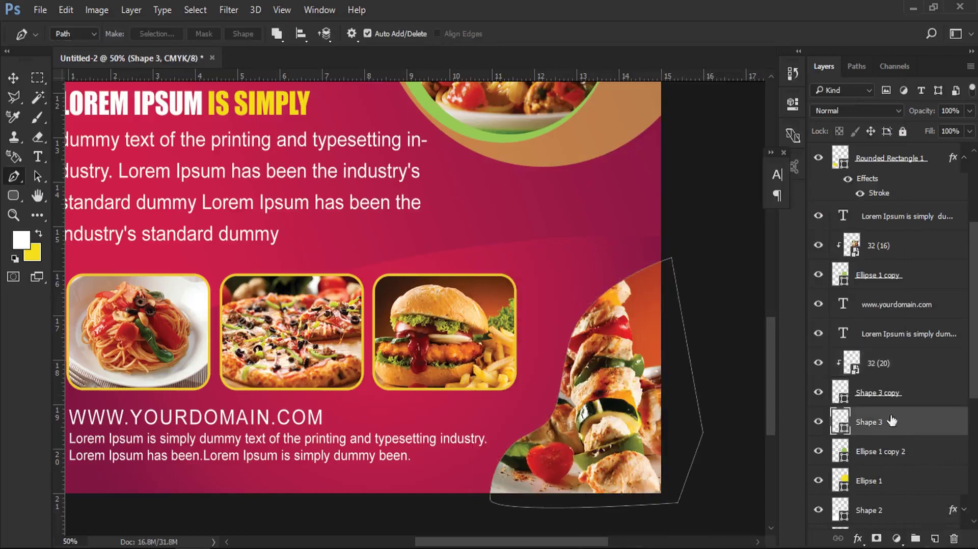
left_click(66, 10)
left_click(259, 316)
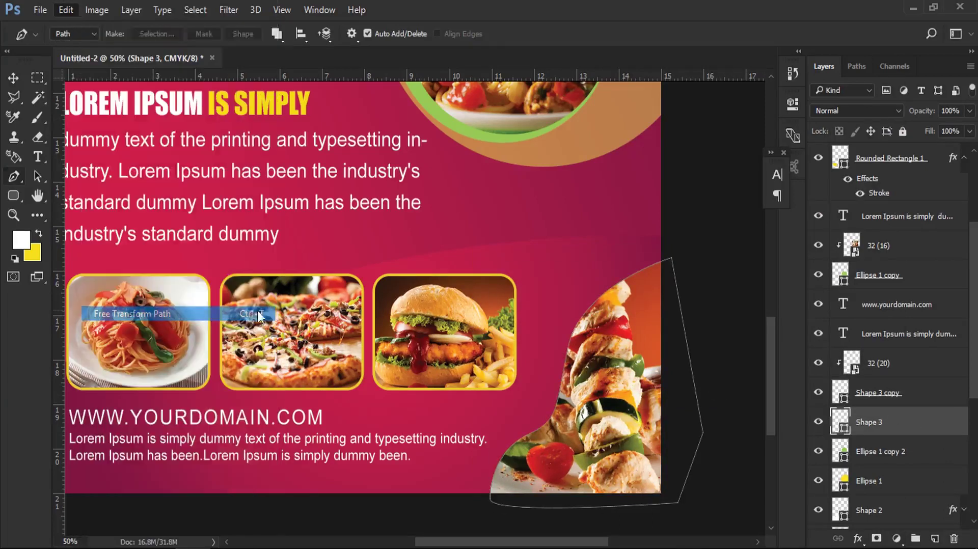
left_click_drag(525, 214, 544, 216)
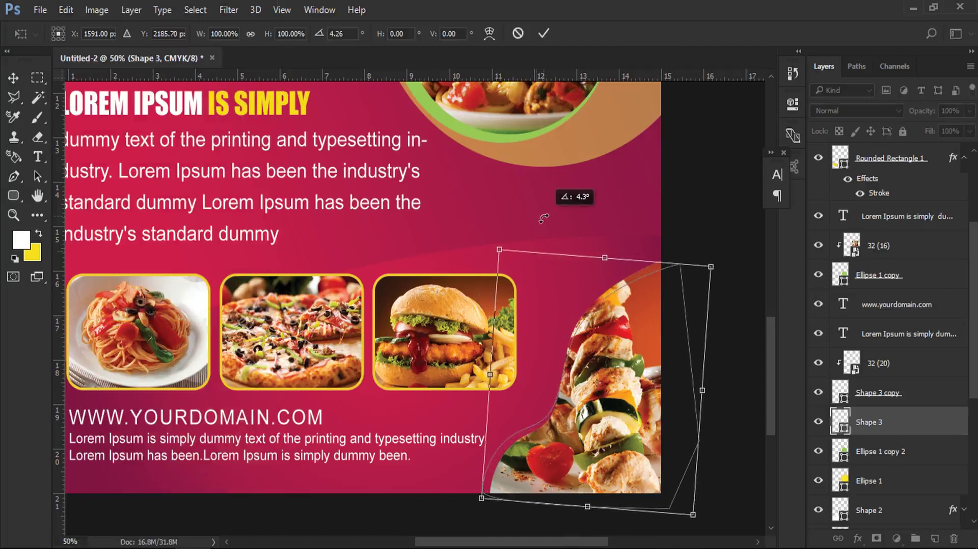
key("Return")
key("p")
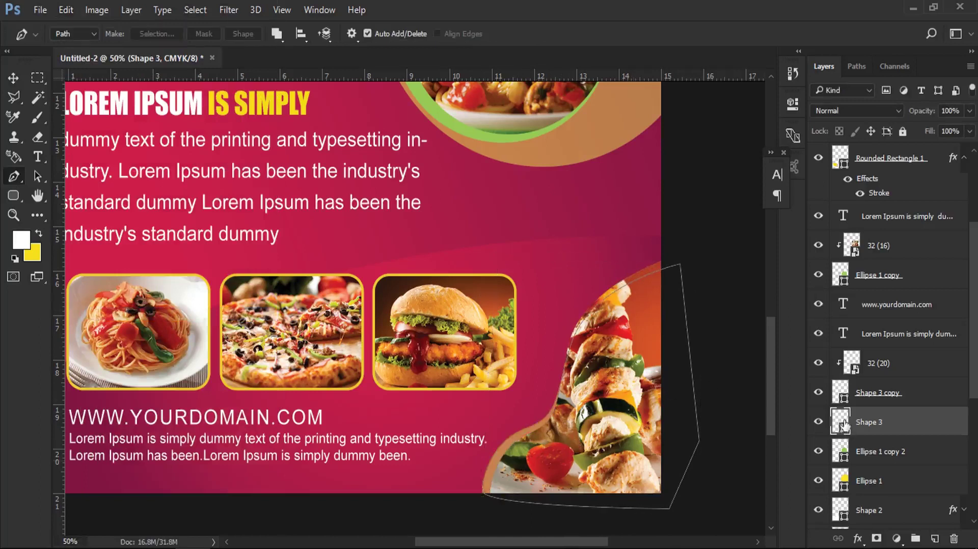
Step: Fill Shape 3 with yellow #f4dd15 sampled from the word SIMPLY
double_click(842, 420)
left_click(275, 100)
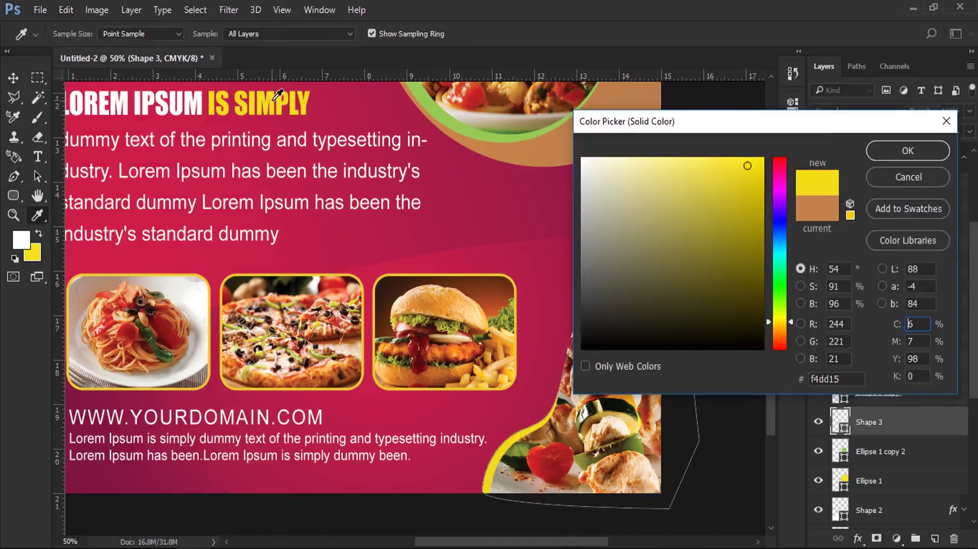
left_click(900, 154)
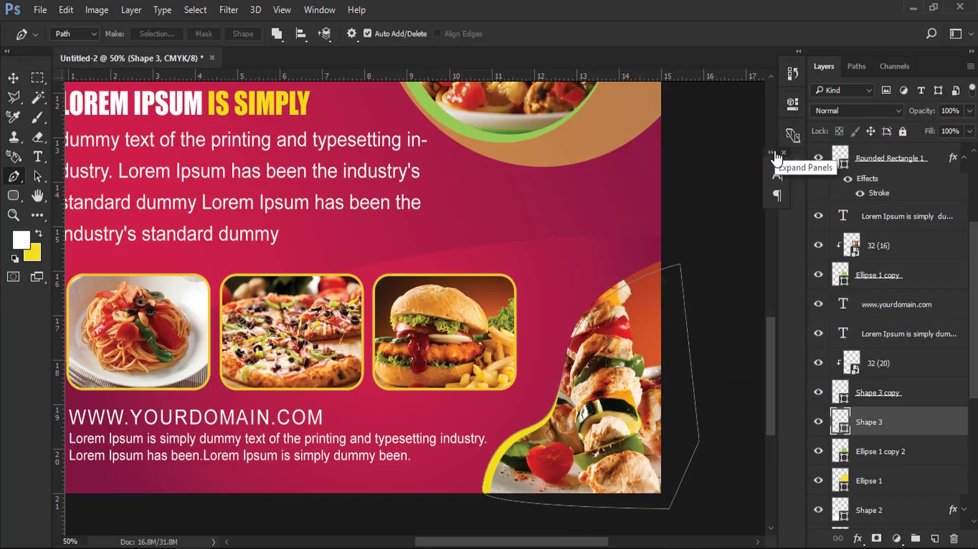
right_click(17, 196)
left_click(66, 193)
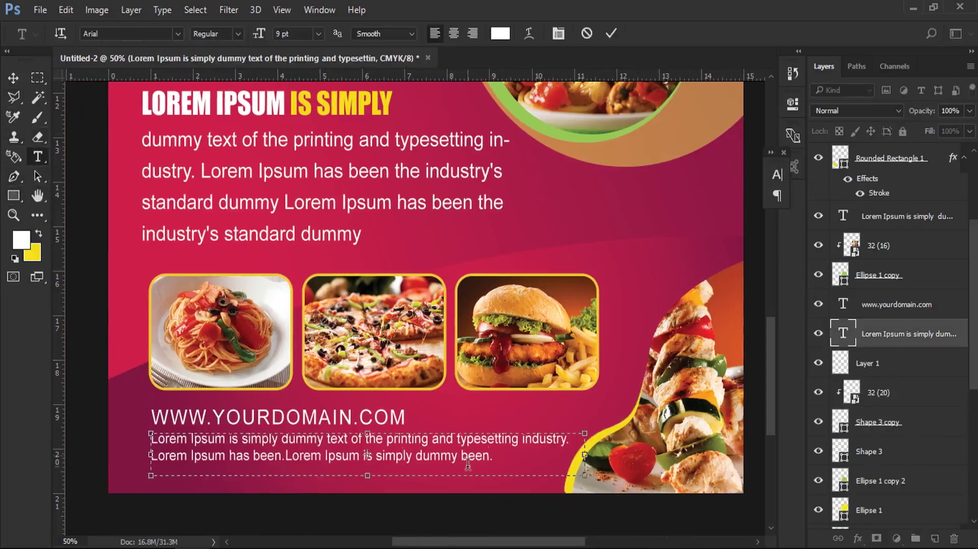
Step: Set the bottom paragraph to 8 pt and narrow its text block
key("ctrl+a")
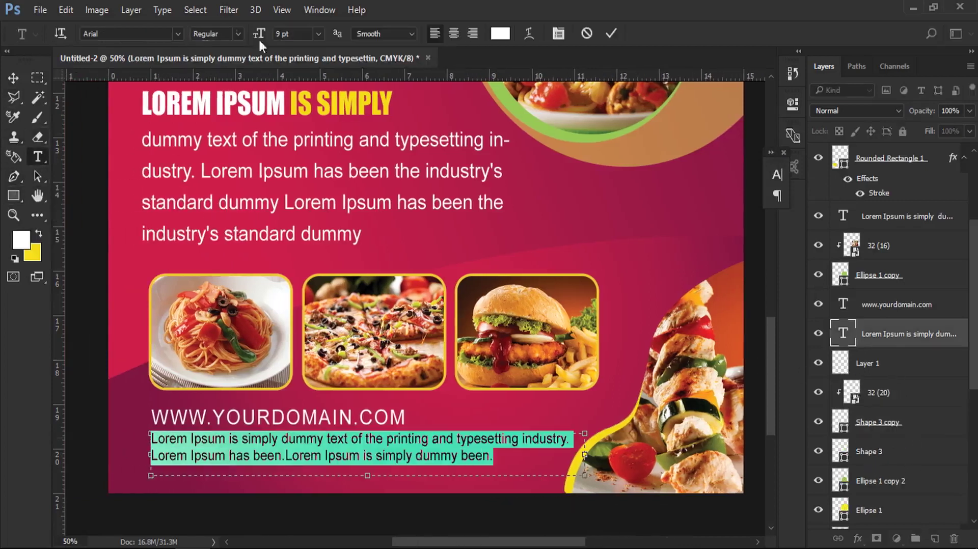
type("8")
key("Return")
left_click_drag(570, 458, 505, 458)
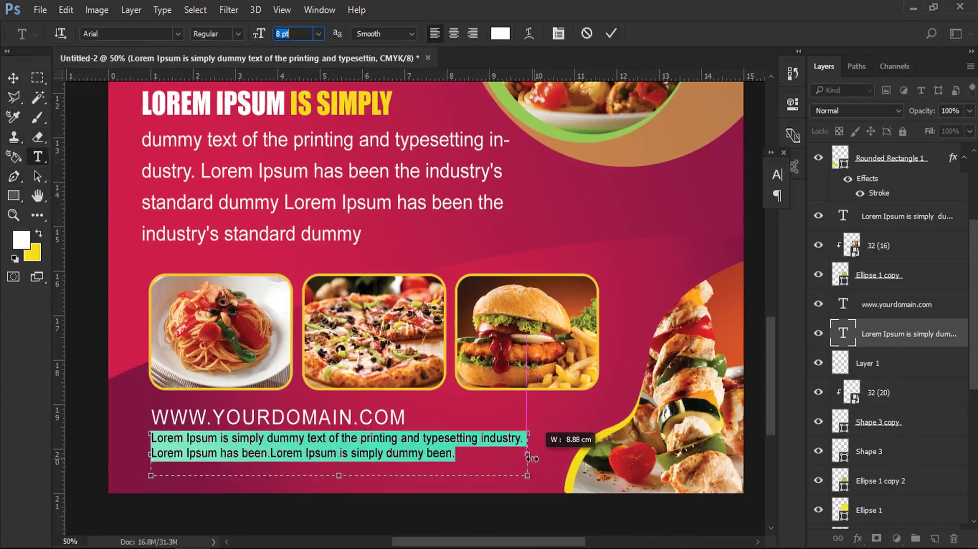
left_click(9, 77)
Step: Select the 32 (3) photo with Rounded Rectangle 1 and duplicate them twice
left_click(13, 195)
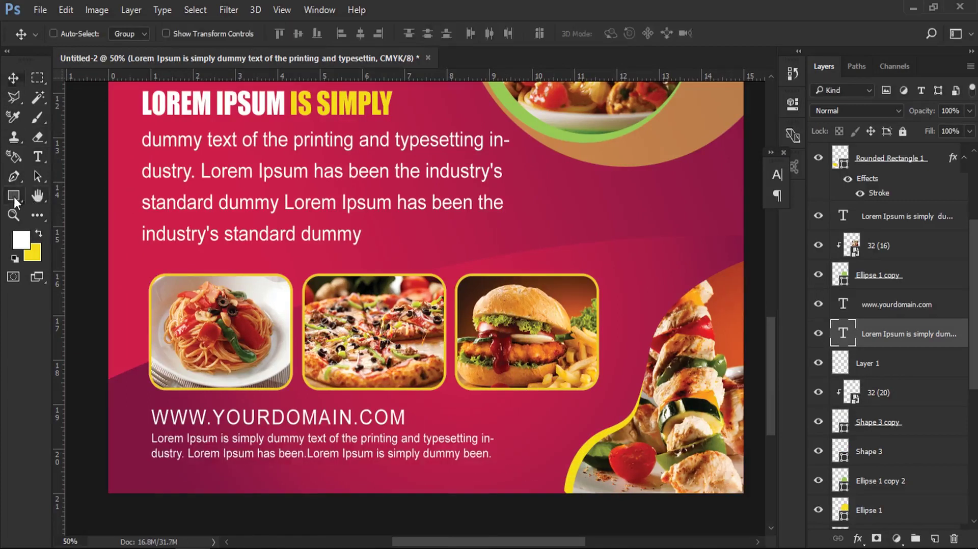
left_click(13, 78)
right_click(248, 305)
left_click(271, 310)
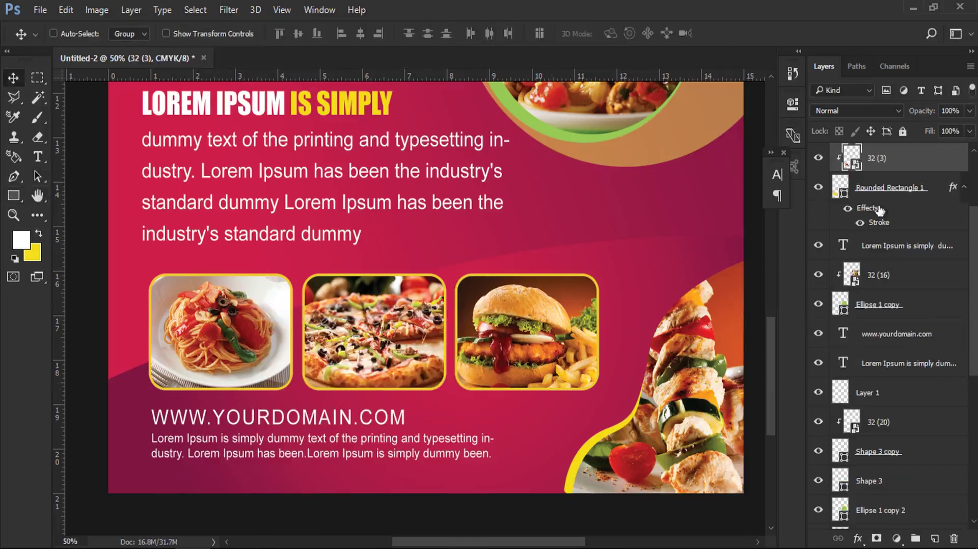
left_click(870, 190, "ctrl")
key("ctrl+j")
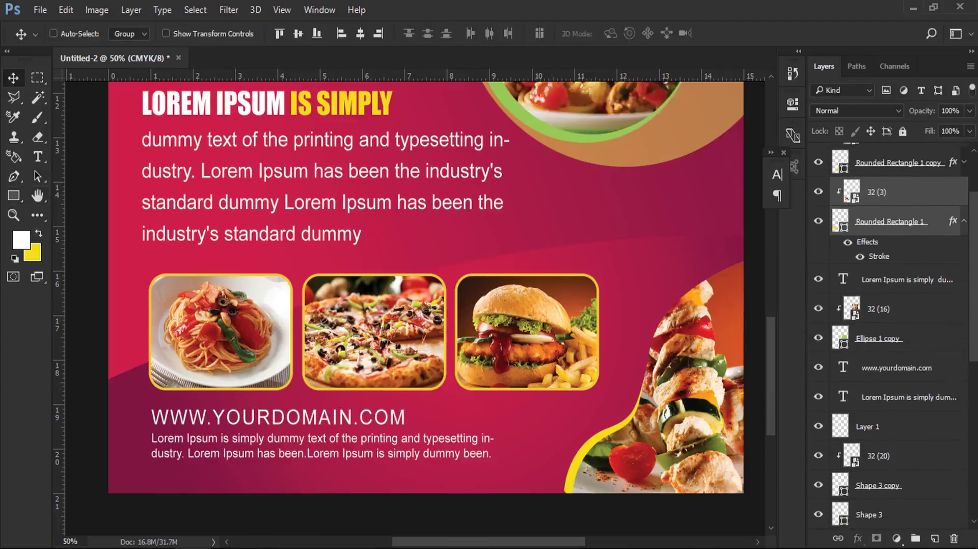
key("ctrl+j")
Step: Select all the framed photo layers and raise the food photo row about 0.27 cm
left_click(893, 220, "ctrl")
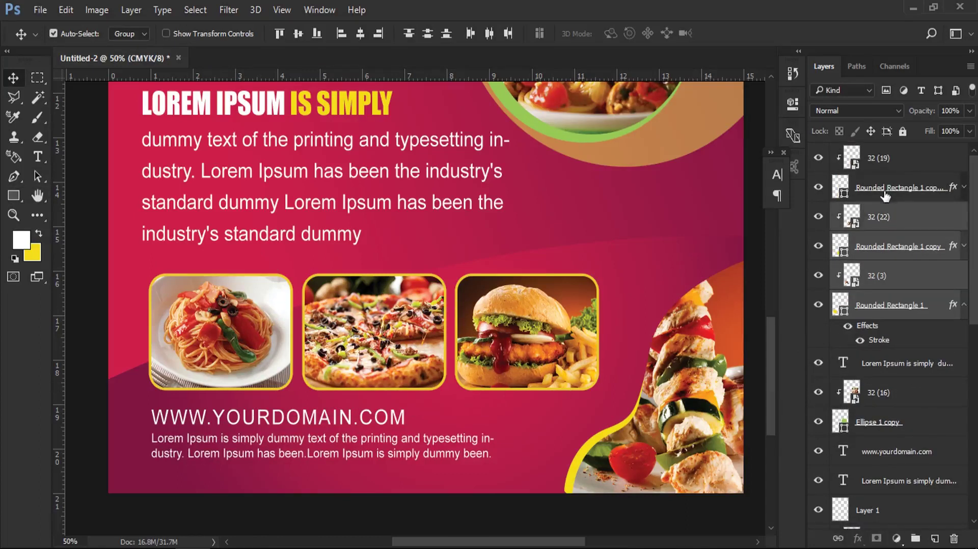
left_click(884, 179, "ctrl")
left_click(882, 158, "ctrl")
left_click_drag(473, 326, 471, 313)
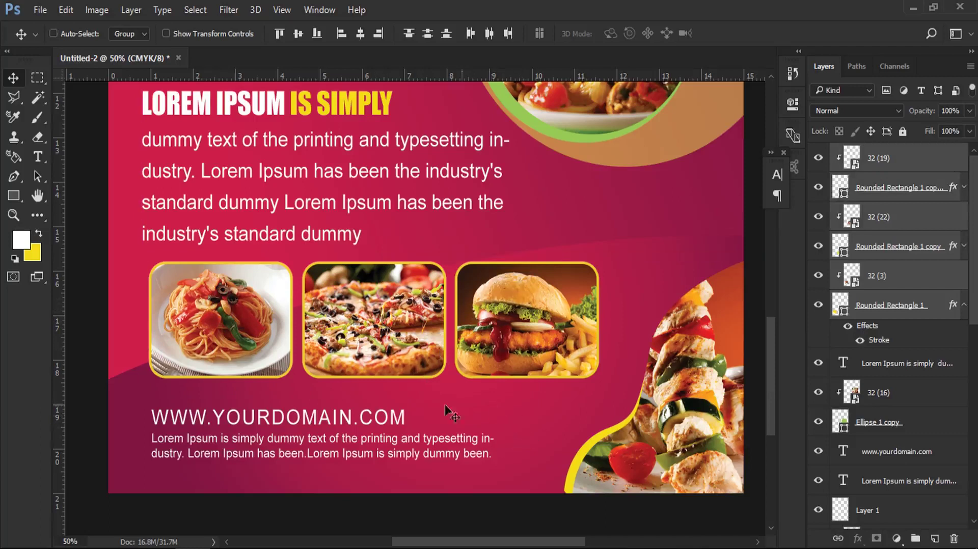
left_click(17, 199)
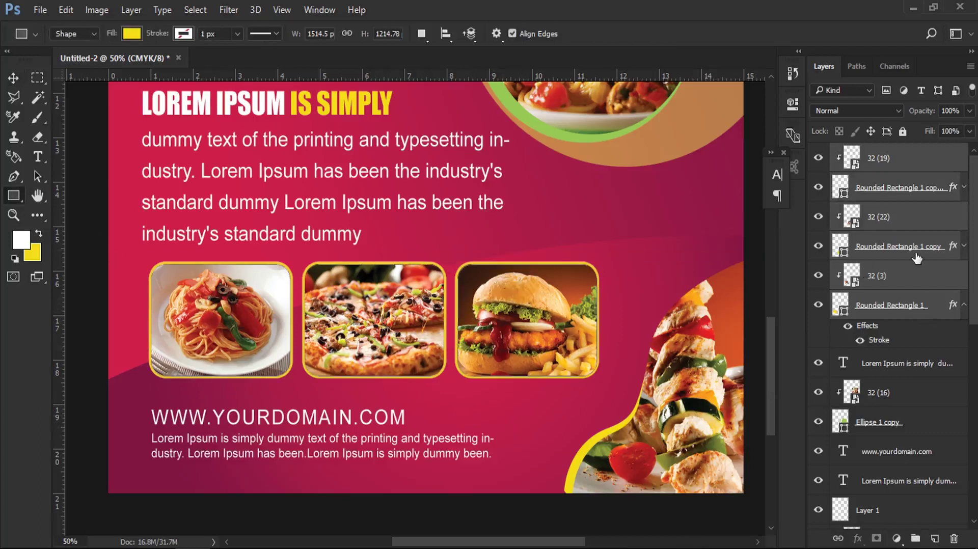
Step: Draw a white square at the flyer's lower right, above the 32 (19) photo layer
left_click(904, 163)
left_click(936, 537)
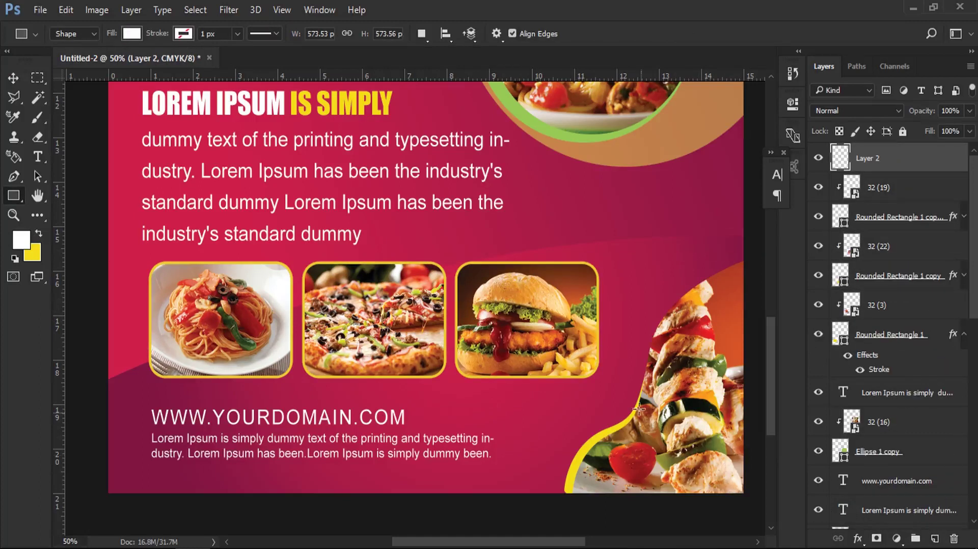
left_click_drag(556, 396, 619, 461)
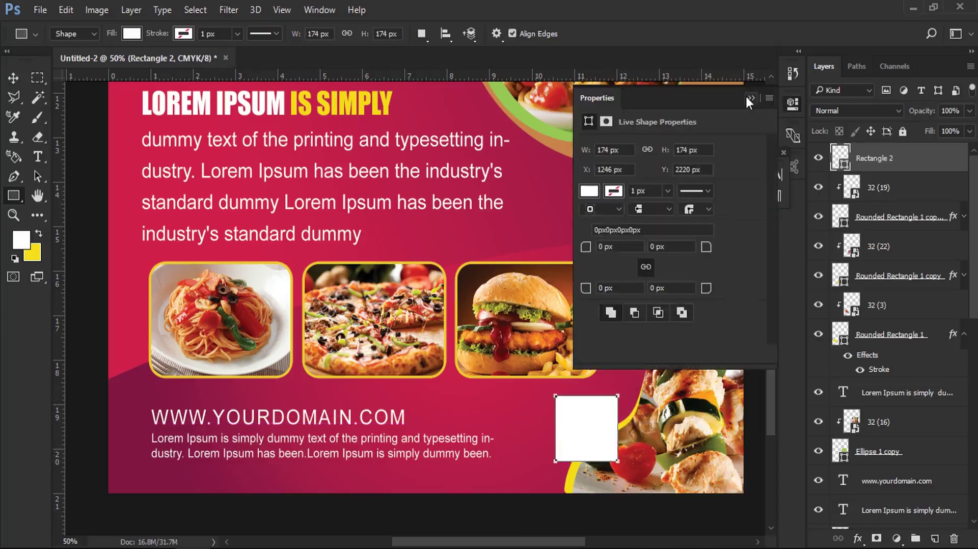
left_click(750, 98)
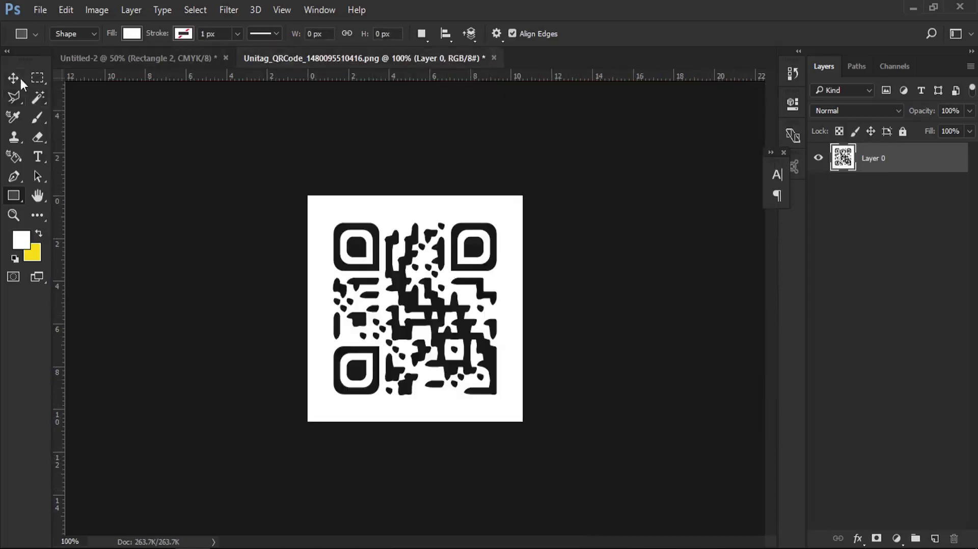
Step: Bring the QR code into the flyer and scale it to 61% over the white square
left_click(21, 80)
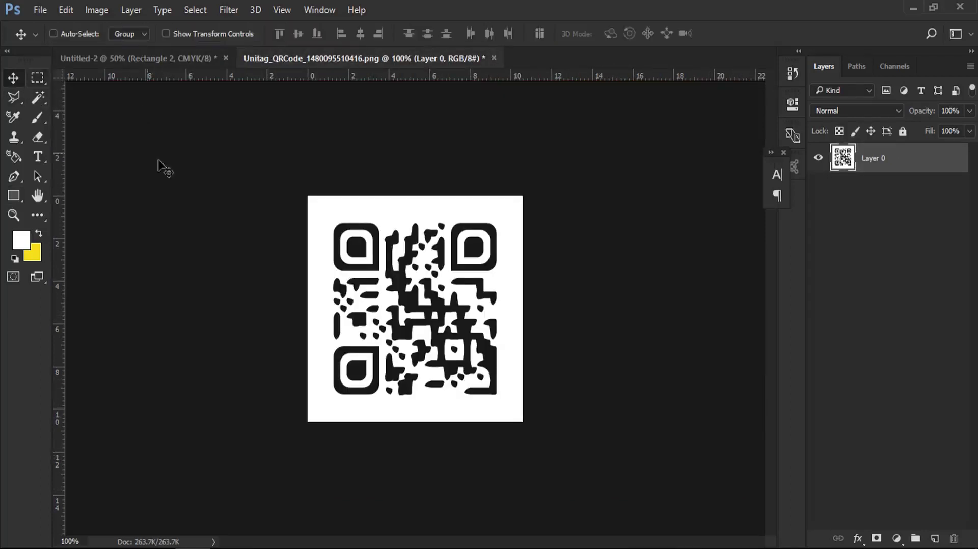
mouse_move(392, 254)
left_mouse_down()
mouse_move(153, 56)
mouse_move(614, 413)
left_mouse_up()
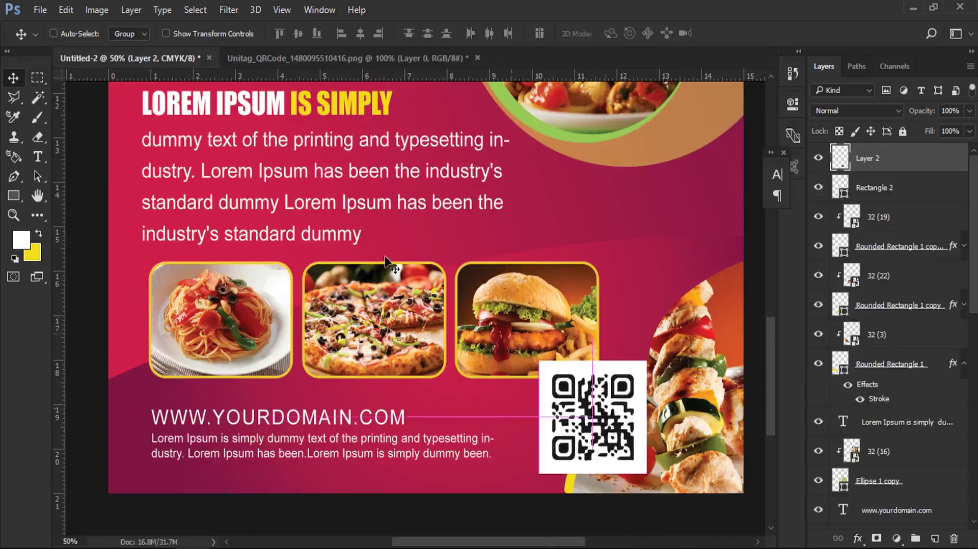
left_click(66, 10)
left_click(220, 313)
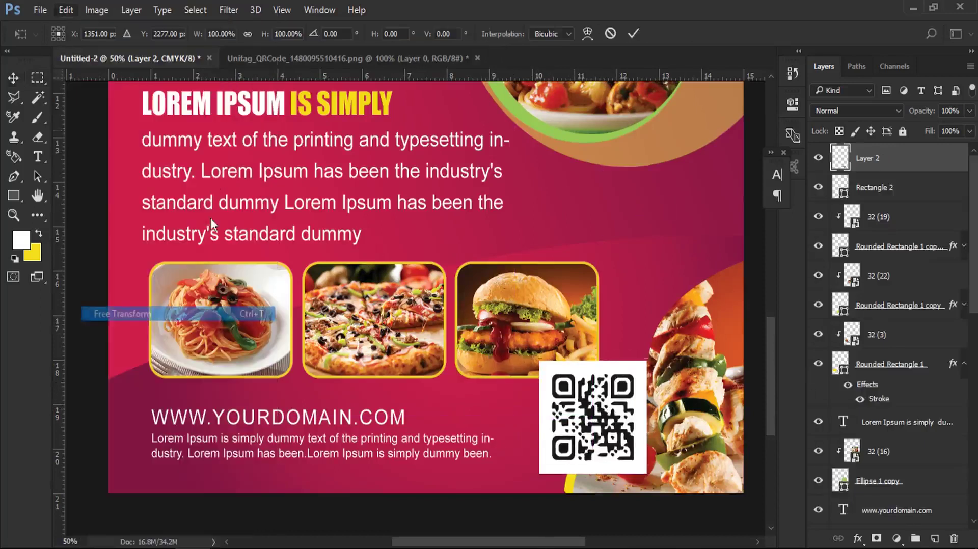
left_click_drag(198, 38, 170, 48)
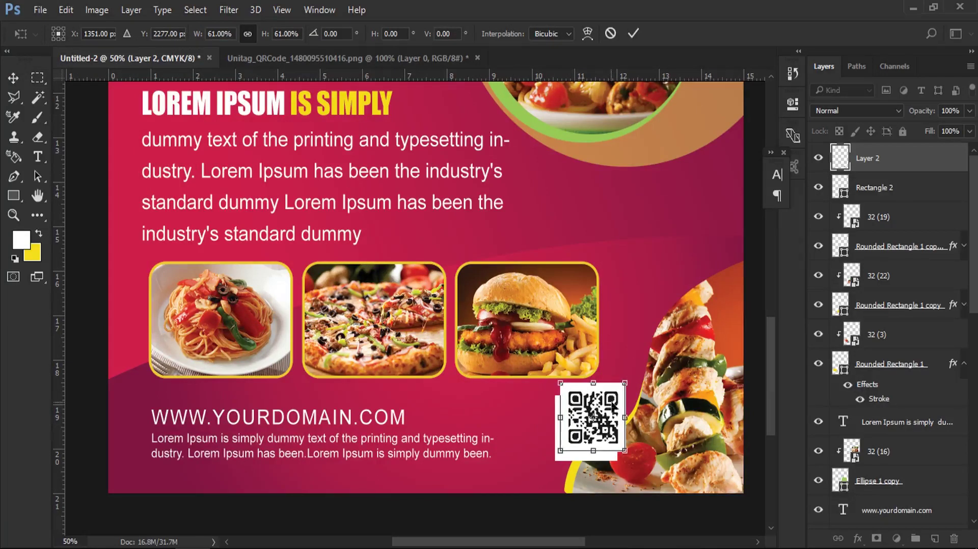
left_click_drag(593, 418, 587, 430)
key("Return")
Step: Clip the QR code to the white square and nudge it into place
right_click(885, 159)
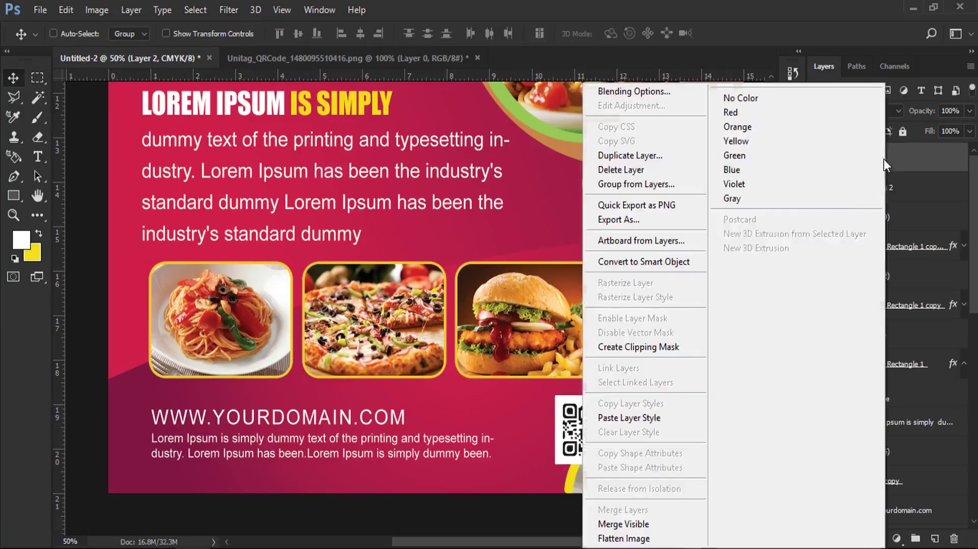
left_click(663, 349)
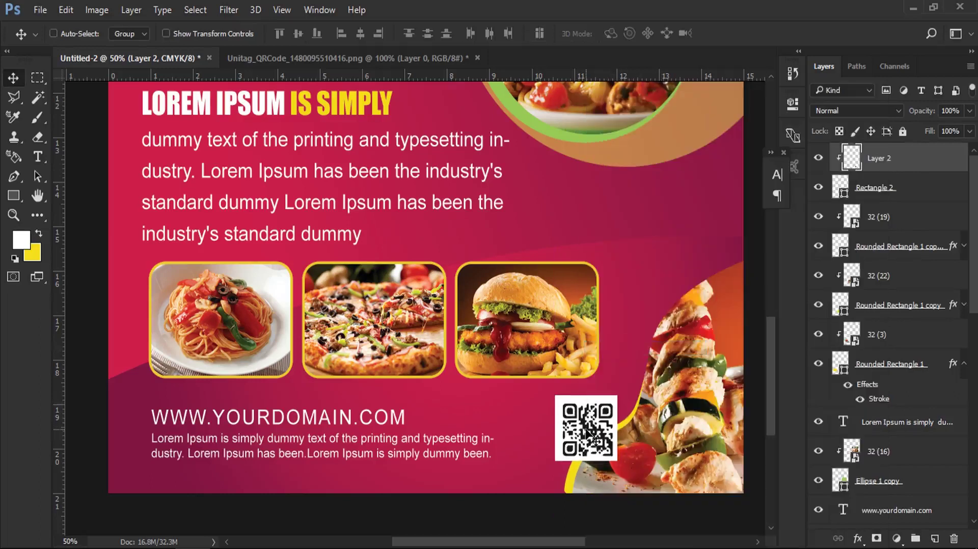
left_click_drag(587, 434, 586, 432)
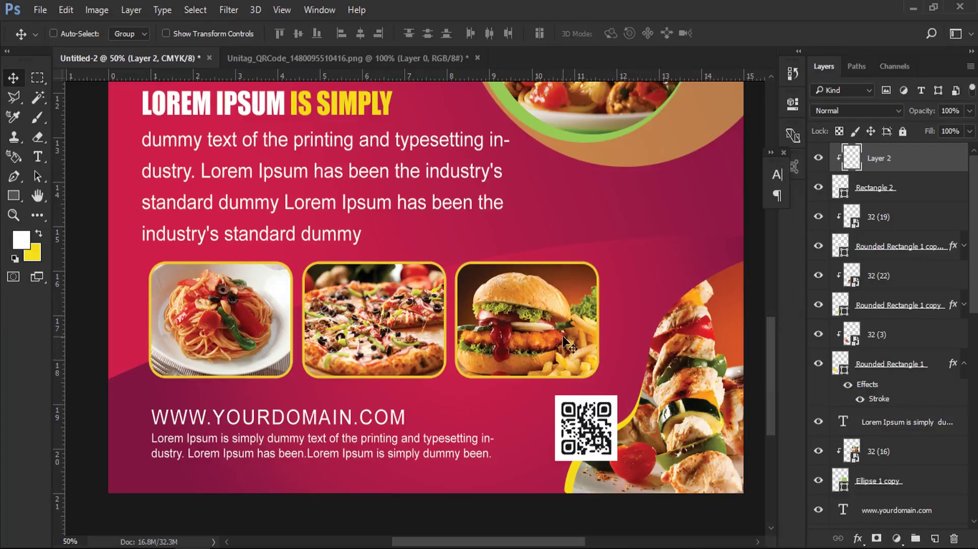
Step: Zoom out to view more of the flyer and drag the chef-hat logo over from Illustrator
scroll(314, 247, "up", 1)
scroll(312, 245, "up", 3)
left_click(13, 215)
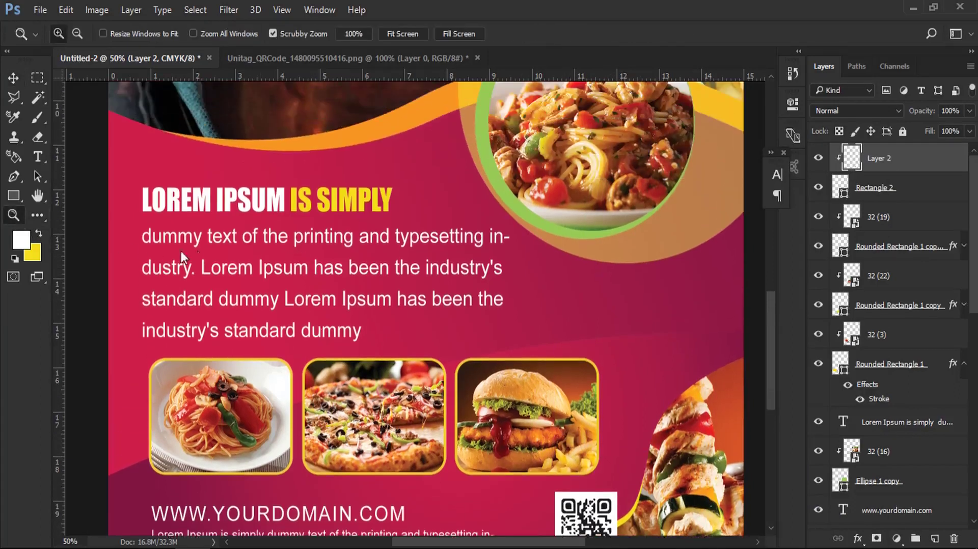
left_click(207, 252, "alt")
left_click_drag(252, 171, 313, 339)
scroll(316, 336, "up", 1)
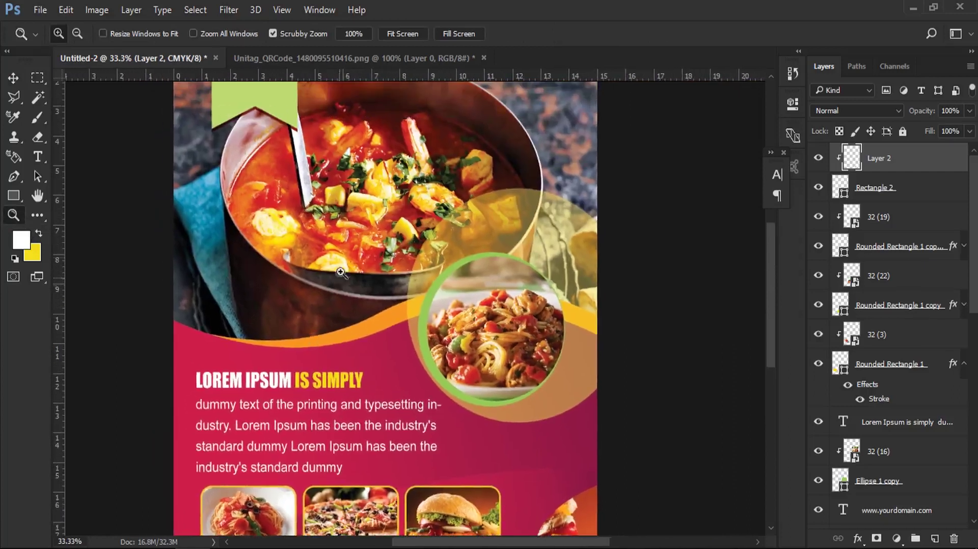
scroll(331, 351, "up", 1)
scroll(347, 368, "up", 3)
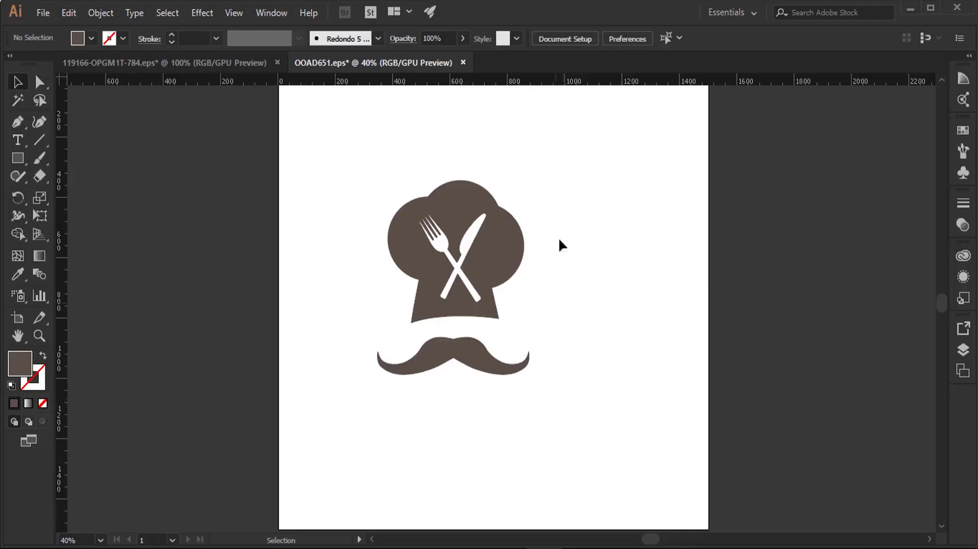
left_click_drag(409, 286, 217, 543)
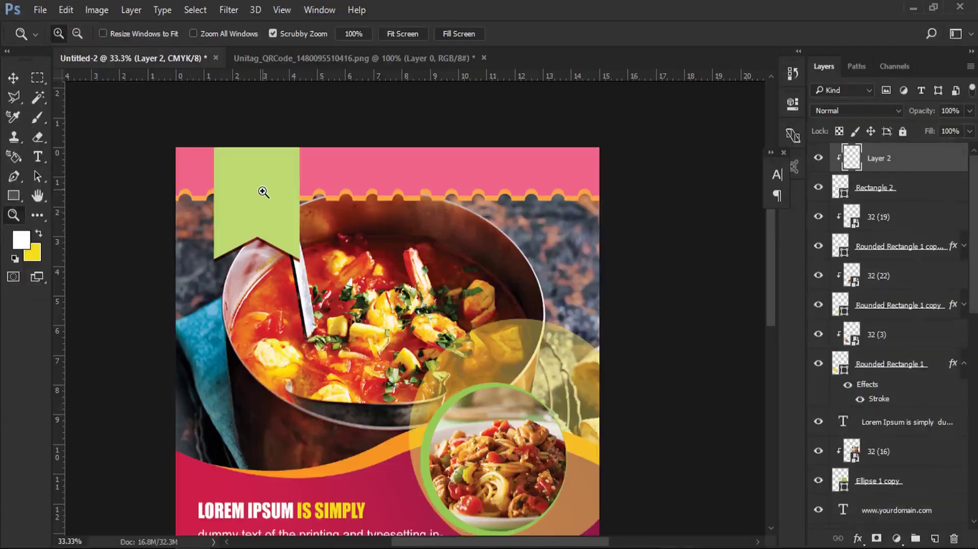
Step: Drop the chef-hat logo in and scale it down to about 10% inside the green ribbon
left_click_drag(263, 192, 314, 198)
left_click_drag(203, 33, 145, 71)
left_click_drag(396, 449, 269, 199)
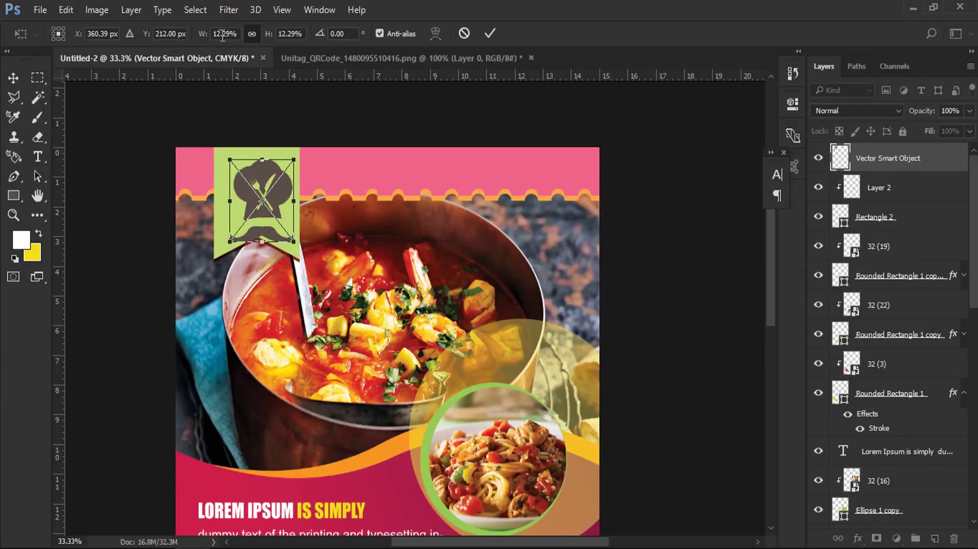
left_click_drag(202, 38, 196, 39)
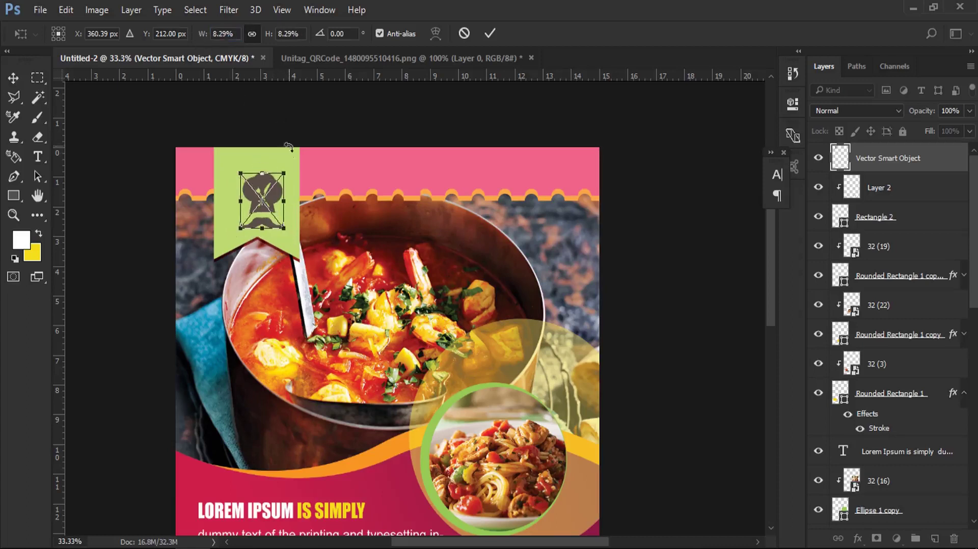
left_click_drag(286, 172, 288, 174)
key("z")
Step: Nudge the chef-hat logo slightly left and up within the ribbon
left_click(13, 77)
left_click_drag(208, 136, 203, 135)
key("Up")
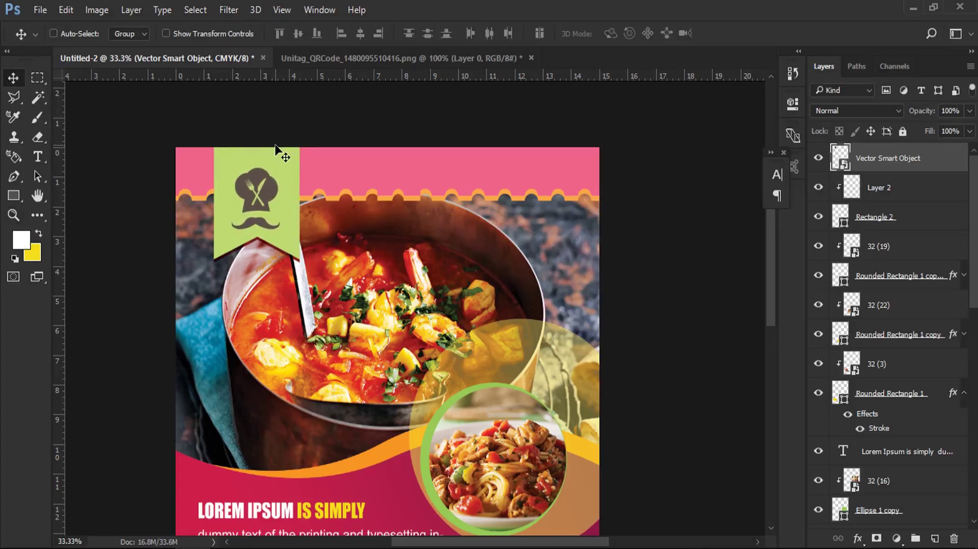
key("Up")
key("Up")
key("Up")
Step: Give the chef-hat logo layer a white Color Overlay layer style
right_click(900, 162)
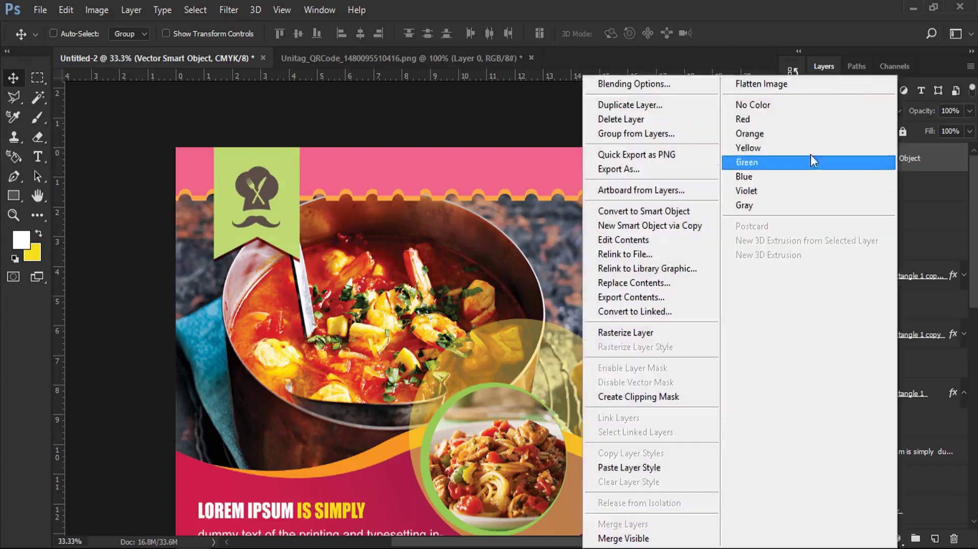
left_click(631, 80)
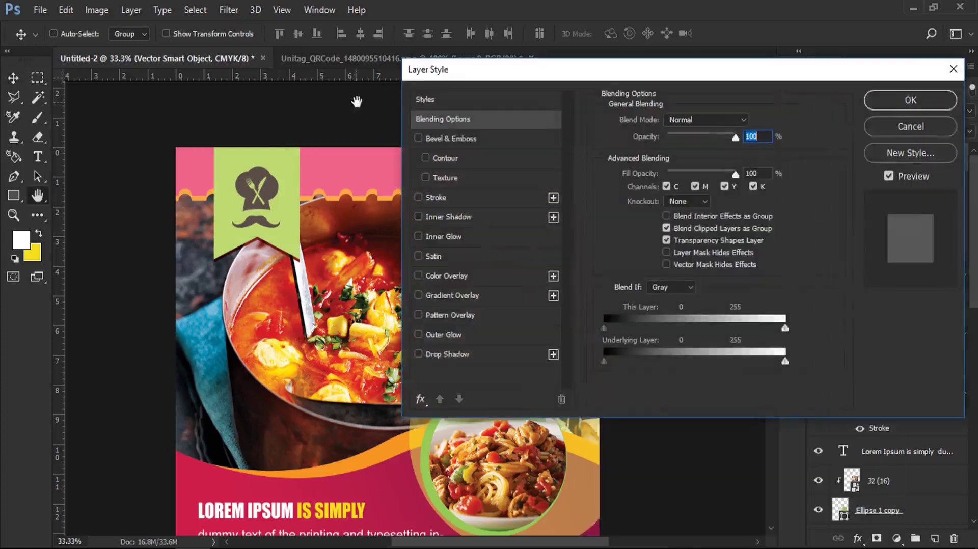
left_click(500, 273)
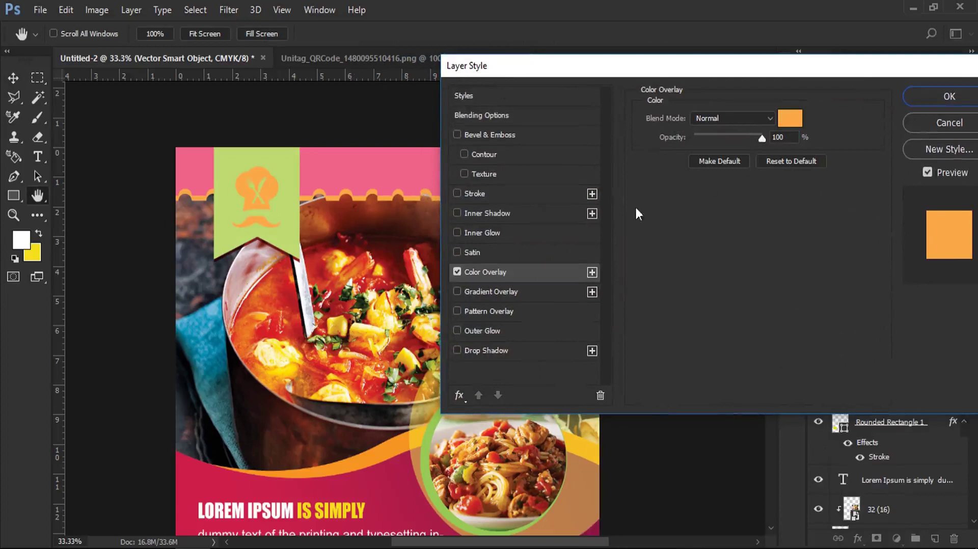
left_click(791, 124)
left_click_drag(642, 257, 516, 131)
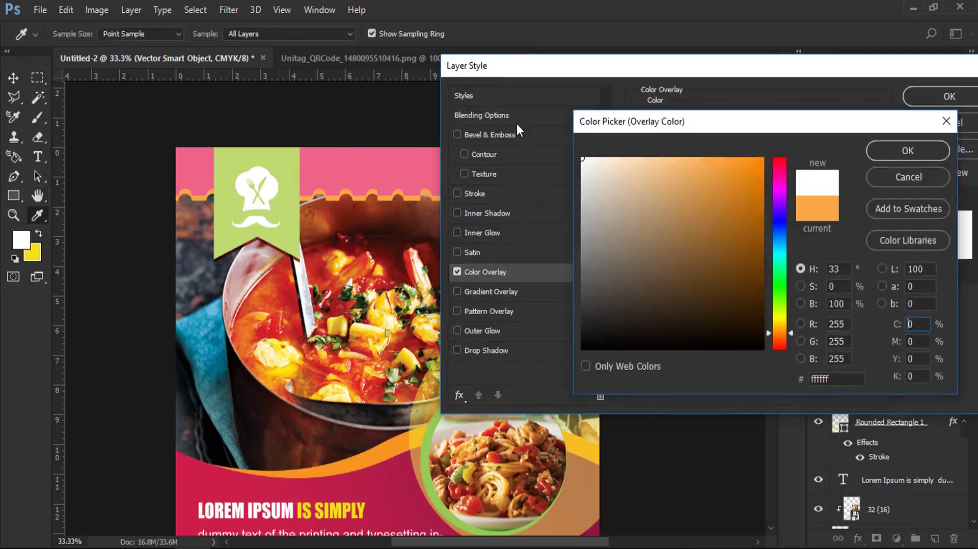
left_click(910, 152)
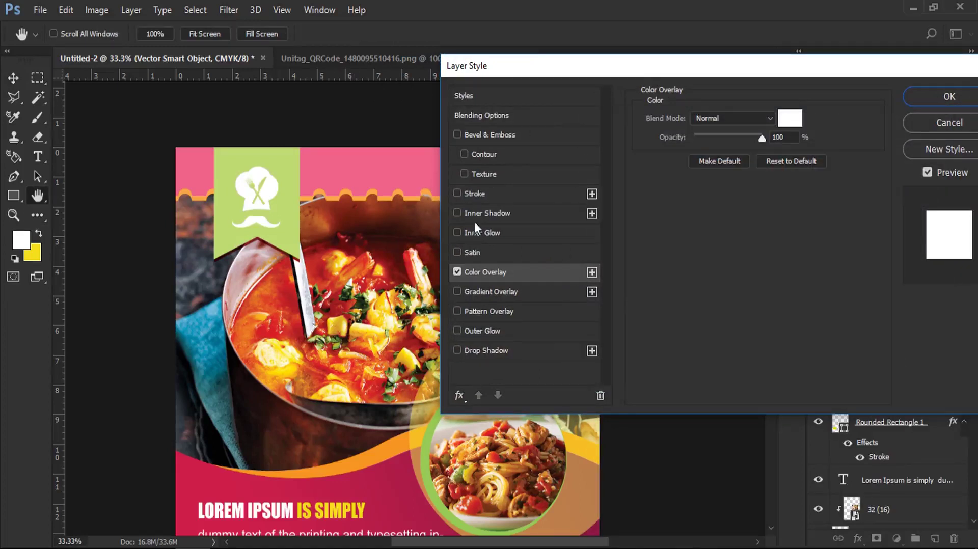
left_click(935, 101)
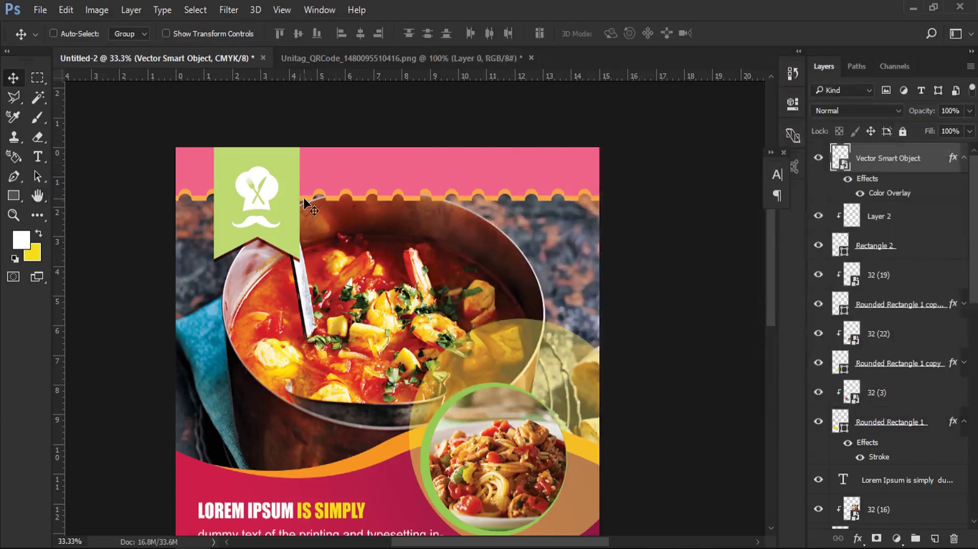
left_click(13, 195)
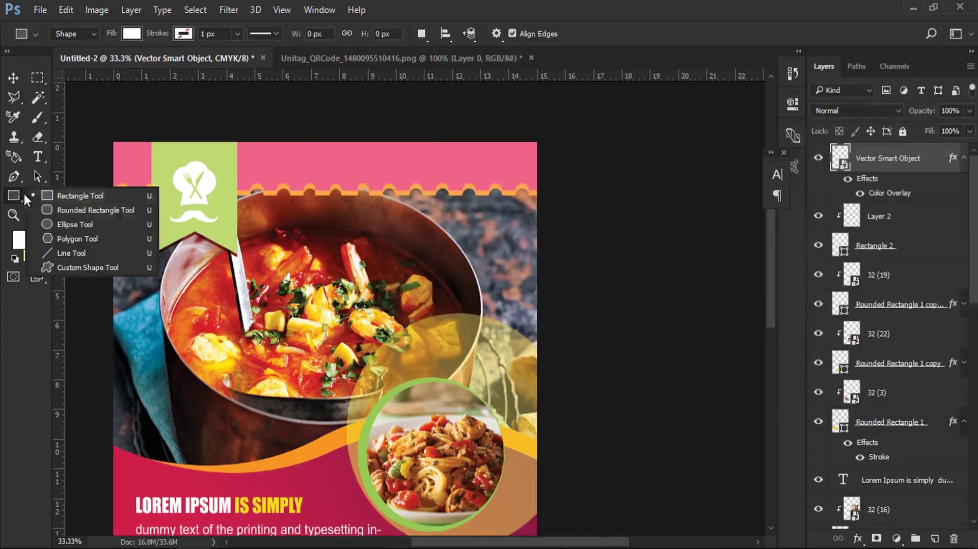
Step: Draw the Twitter bird custom shape on the pink top banner
left_click(71, 270)
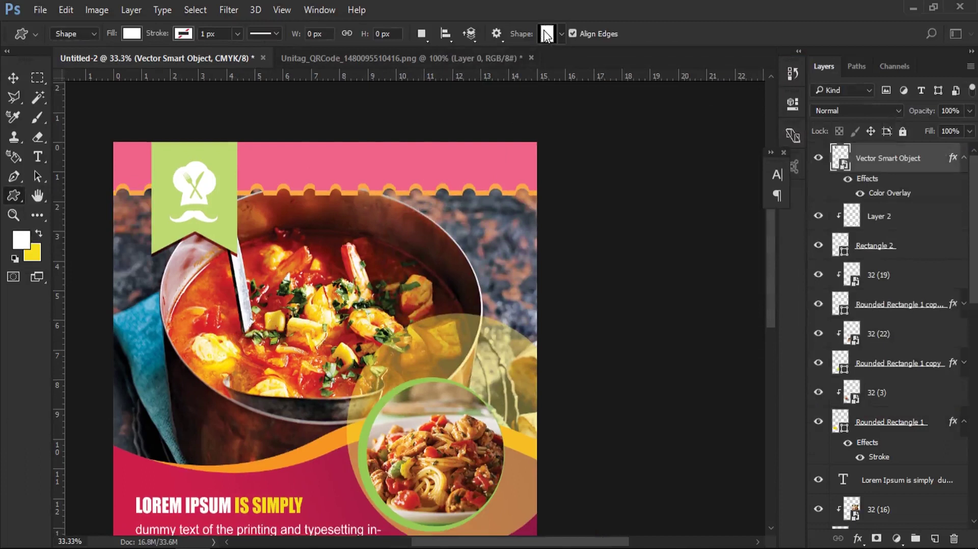
left_click(547, 35)
scroll(565, 212, "down", 3)
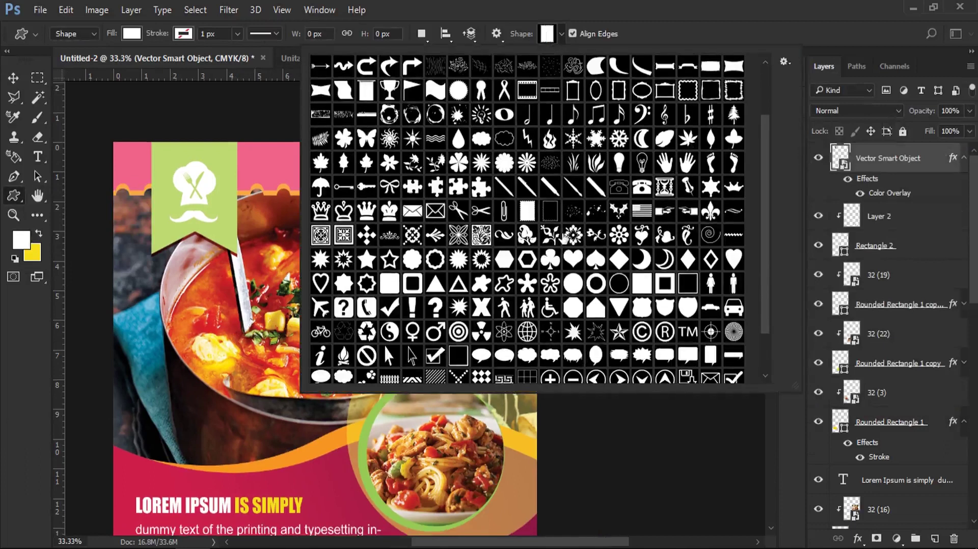
scroll(564, 239, "down", 3)
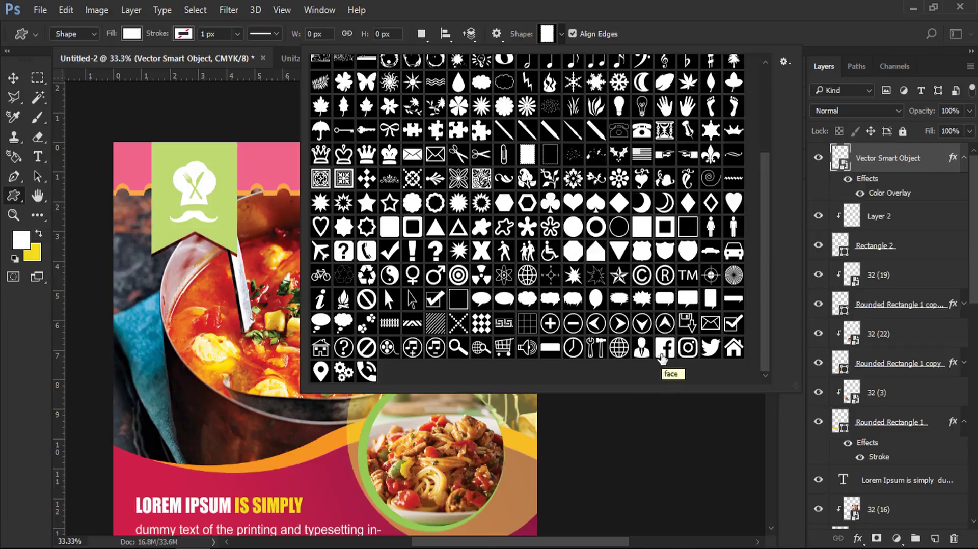
left_click(711, 348)
left_click(485, 6)
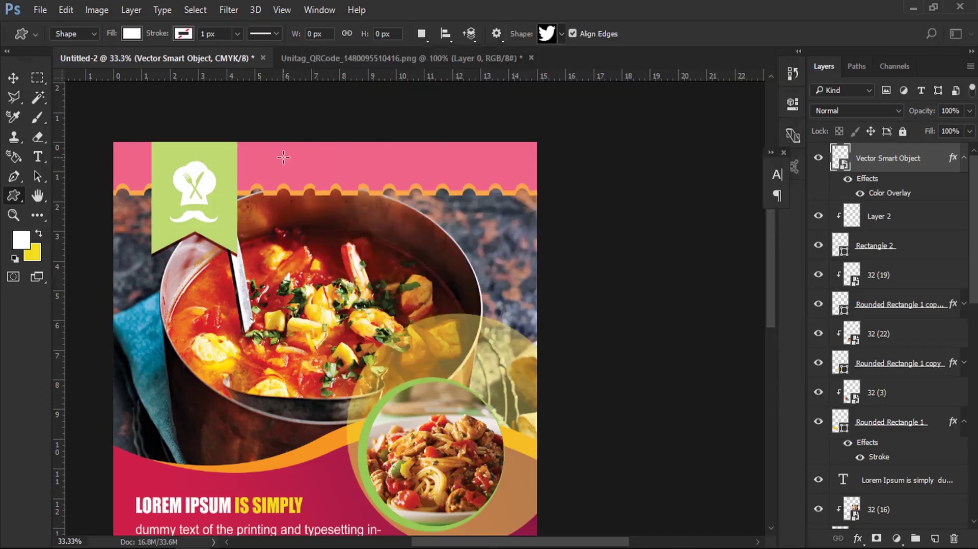
left_click_drag(266, 155, 291, 177)
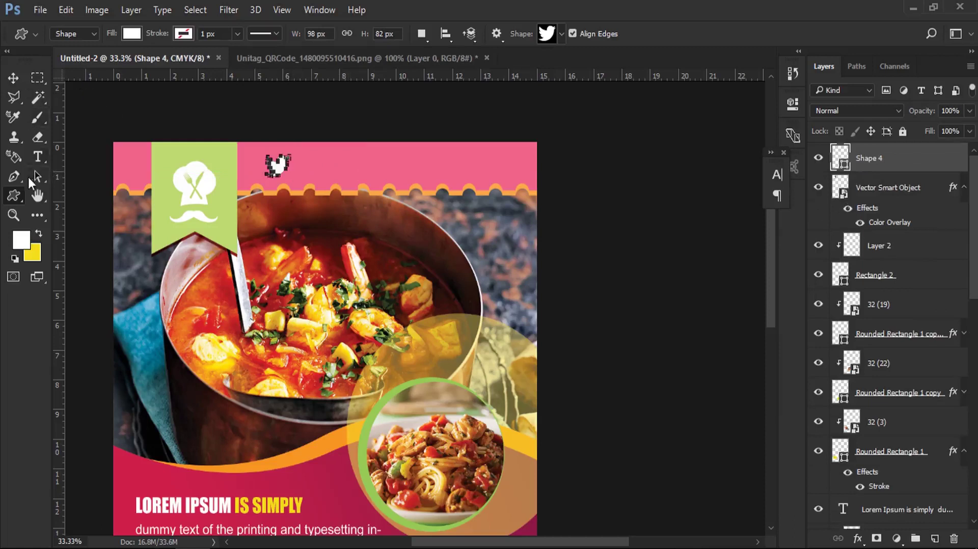
Step: Paste the word 'typesetting' as text and move it beside the Twitter bird
key("t")
left_click(313, 174)
right_click(313, 174)
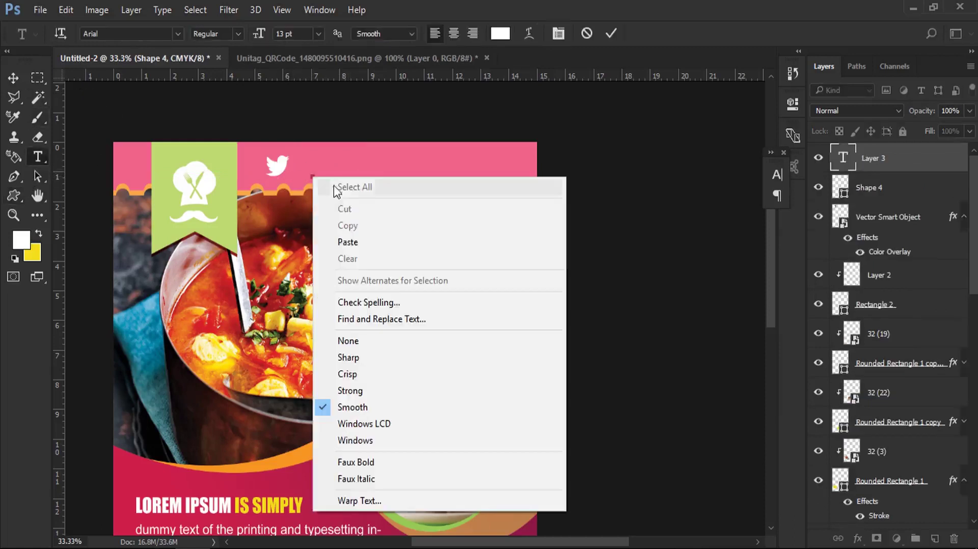
left_click(360, 242)
double_click(345, 166)
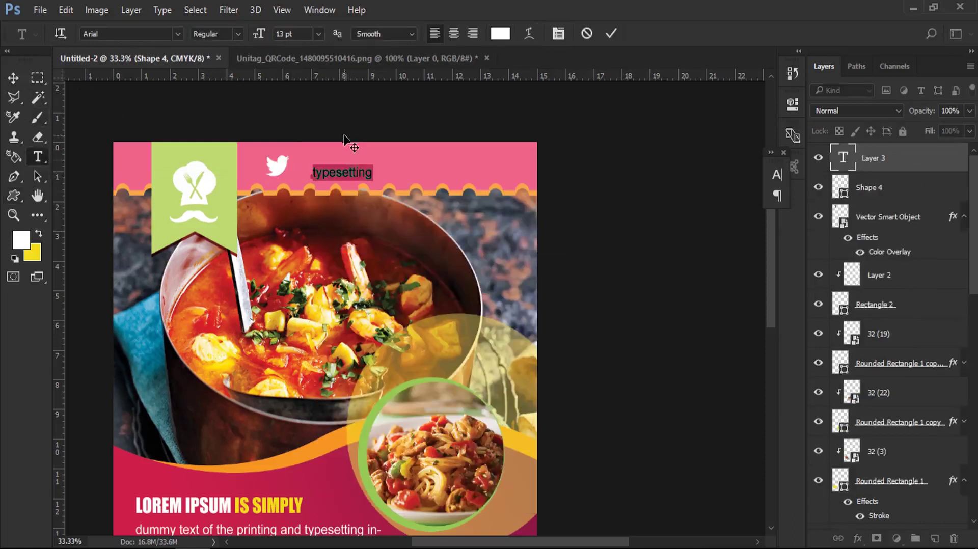
left_click(11, 80)
left_click_drag(382, 179, 364, 173)
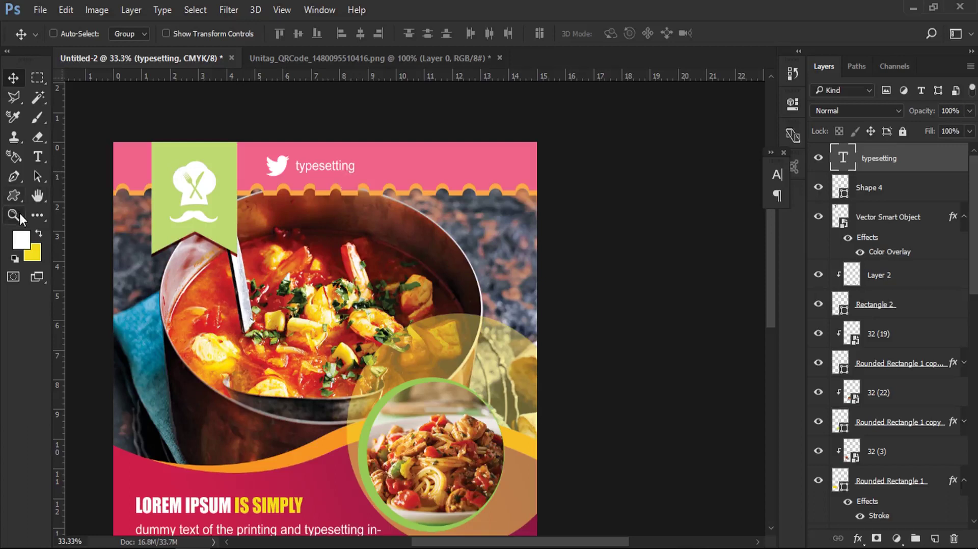
Step: Draw a phone receiver custom shape after the word 'typesetting'
key("u")
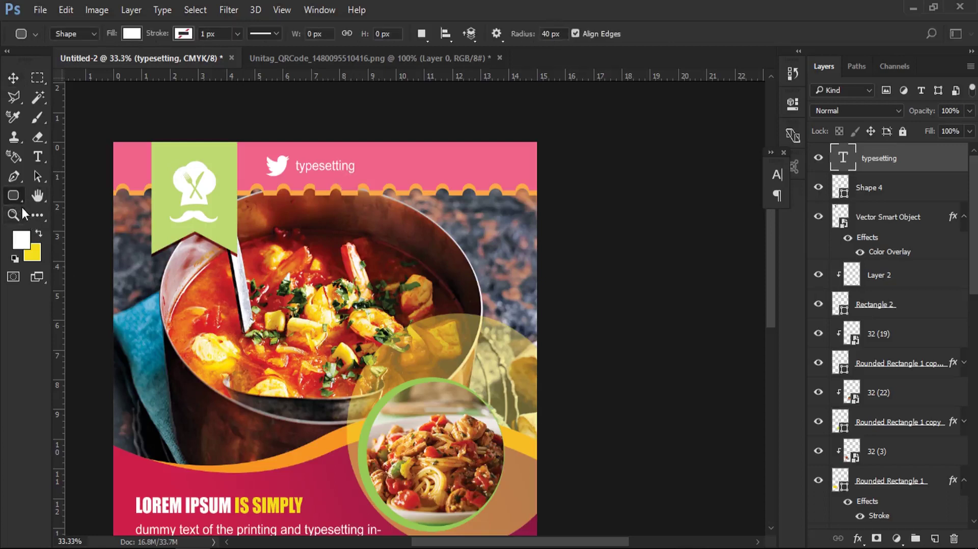
right_click(20, 201)
left_click(69, 269)
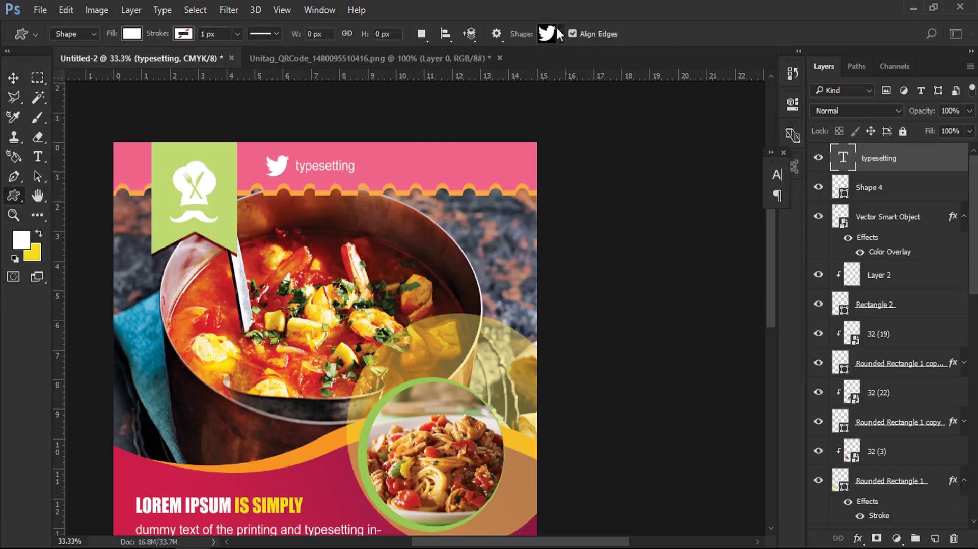
left_click(559, 33)
left_click(367, 371)
left_click(421, 7)
left_click_drag(373, 157, 390, 178)
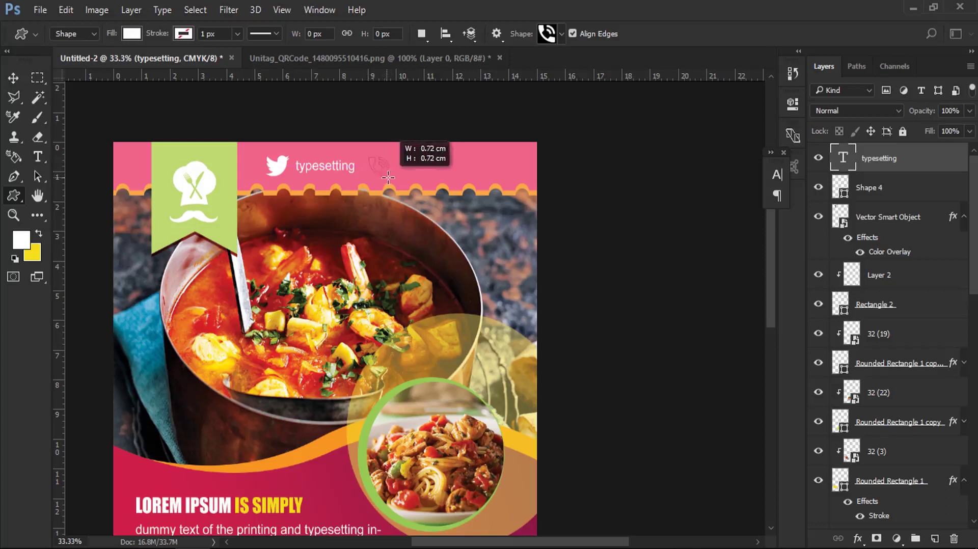
Step: Shrink the phone icon to about 88% with Free Transform
left_click(10, 80)
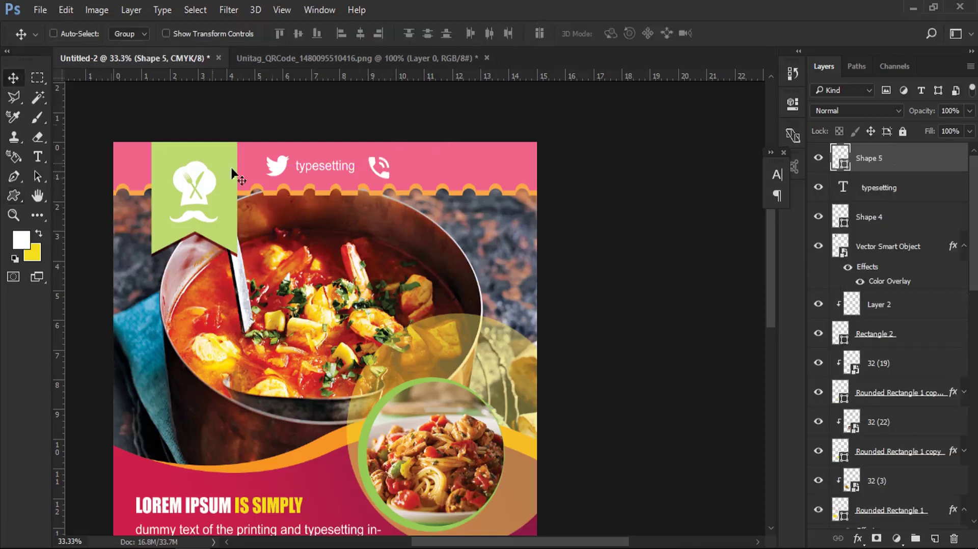
key("ctrl+t")
left_click_drag(393, 182, 388, 180)
key("Return")
Step: Type the phone number beside the icon, nudge it left and add a horizontal alignment guide
left_click(38, 156)
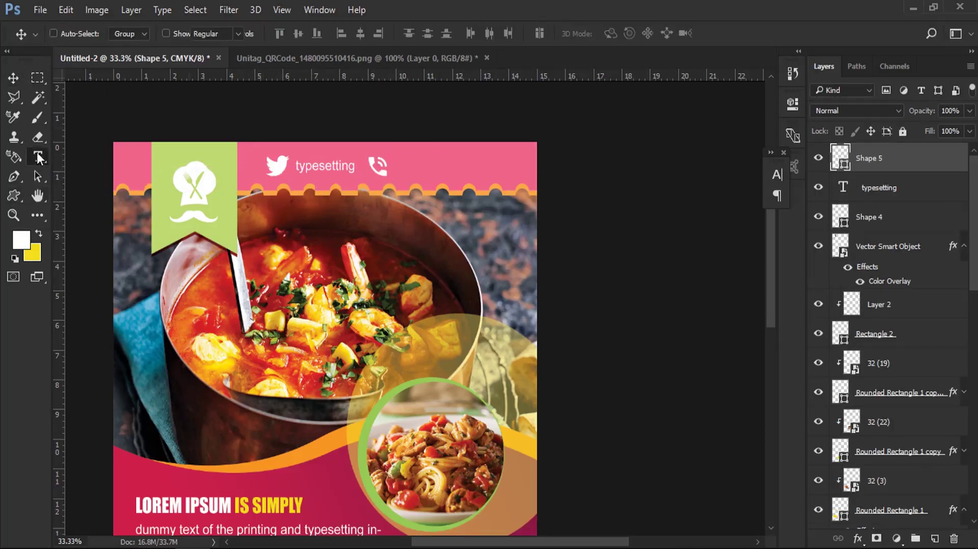
left_click(413, 175)
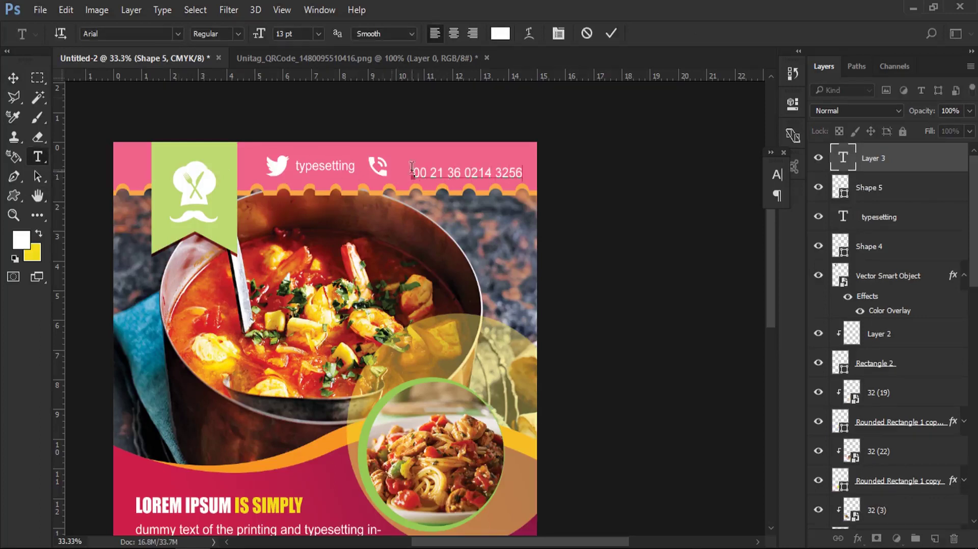
left_click(14, 78)
key("shift+Up")
key("shift+Up")
key("shift+Up")
key("shift+Up")
key("shift+Left")
key("shift+Left")
key("shift+Left")
key("shift+Left")
key("shift+Left")
key("shift+Down")
left_click_drag(219, 78, 388, 171)
key("shift+Left")
key("shift+Left")
key("shift+Left")
key("shift+Left")
key("shift+Left")
key("shift+Left")
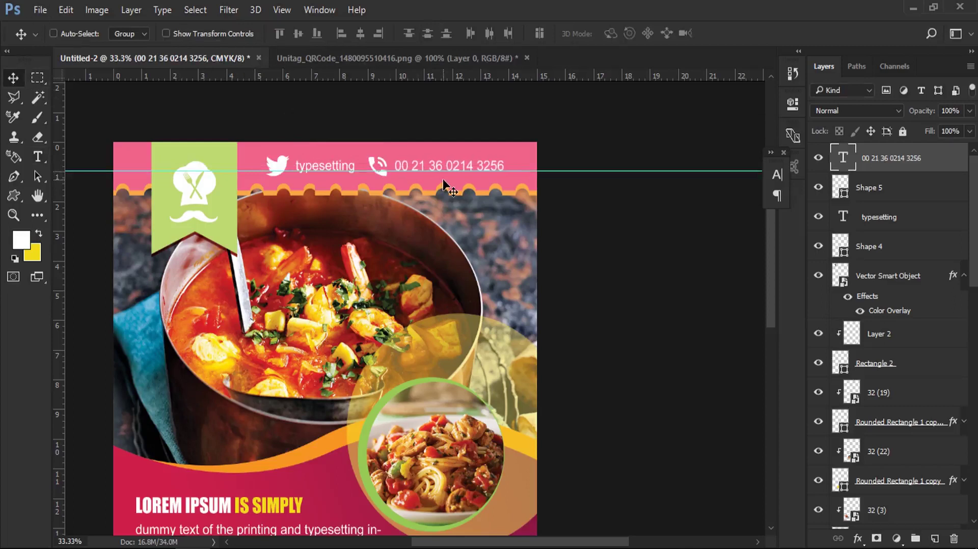
Step: Nudge the phone number slightly right, clear the canvas guides and fit the flyer on screen
key("shift+Right")
left_click(279, 10)
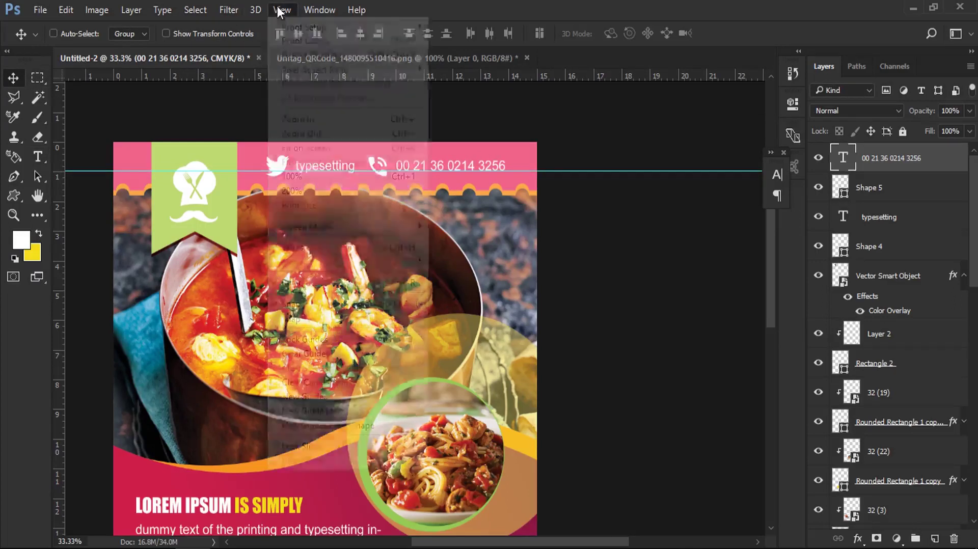
left_click(296, 379)
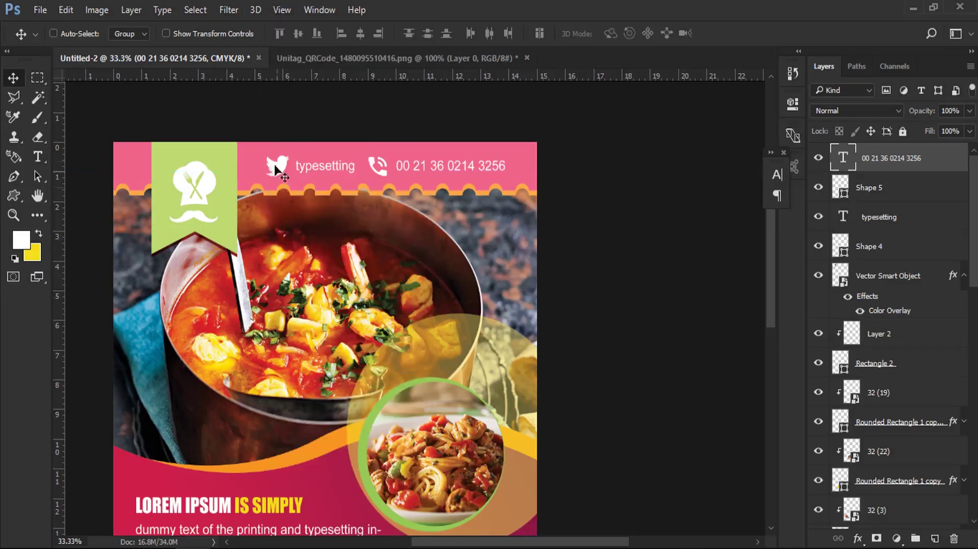
left_click(282, 10)
left_click(392, 149)
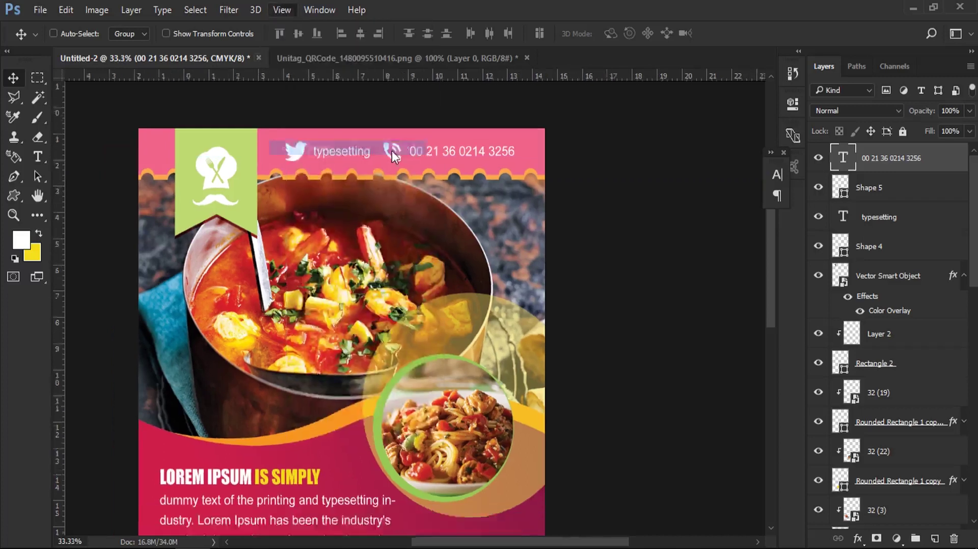